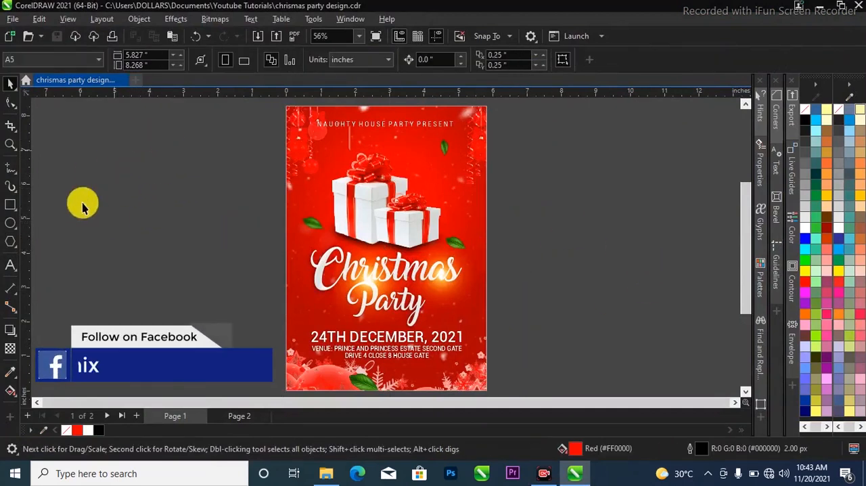
# Add a blank page after Page 1, with A5 as the page size and inches as the units
pyautogui.click(138, 417)
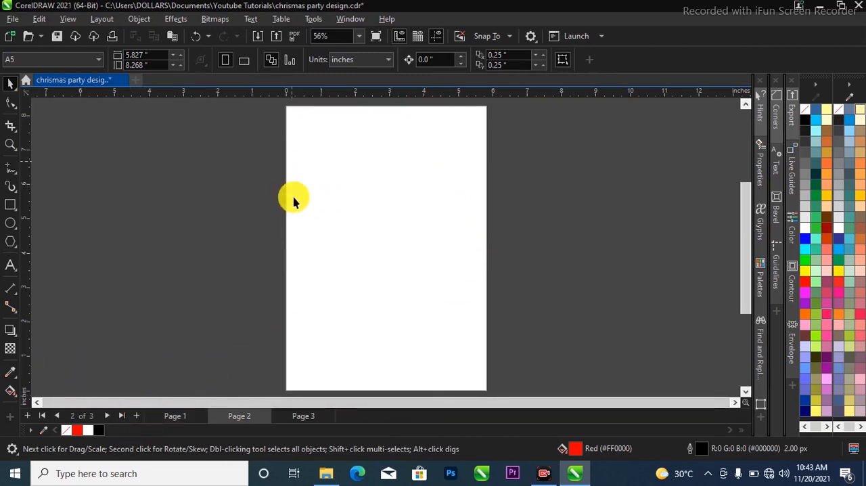
pyautogui.click(66, 60)
pyautogui.click(206, 150)
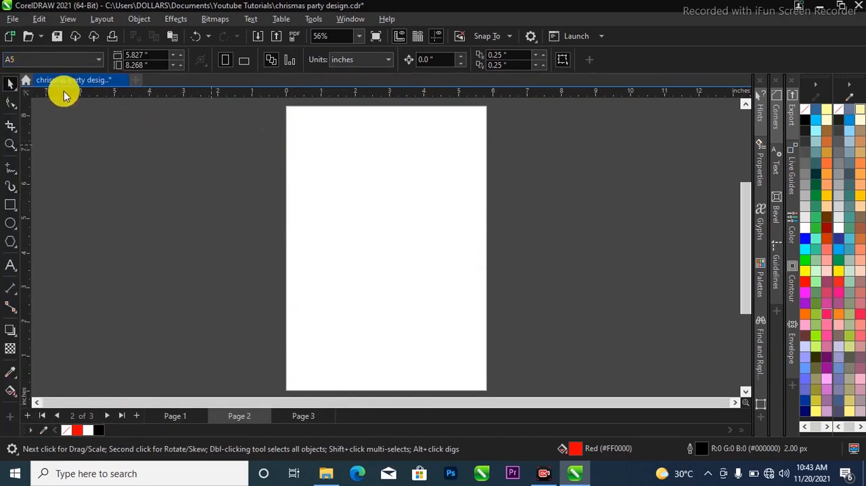
pyautogui.click(85, 61)
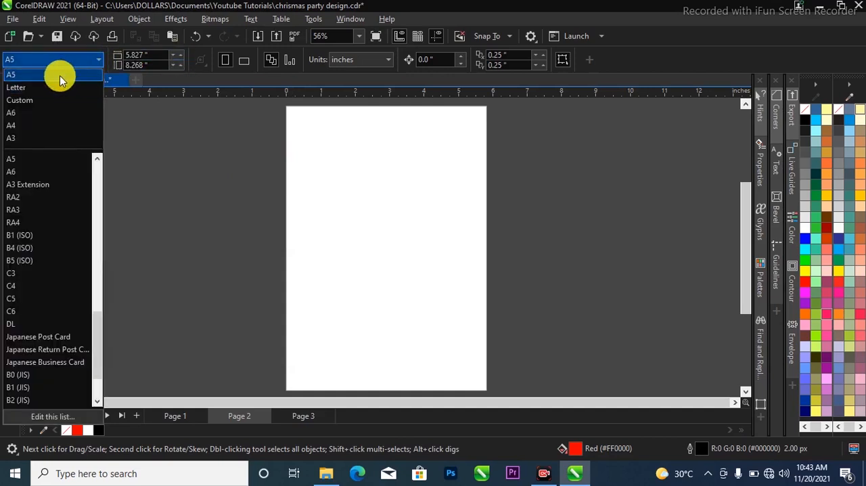
pyautogui.click(60, 75)
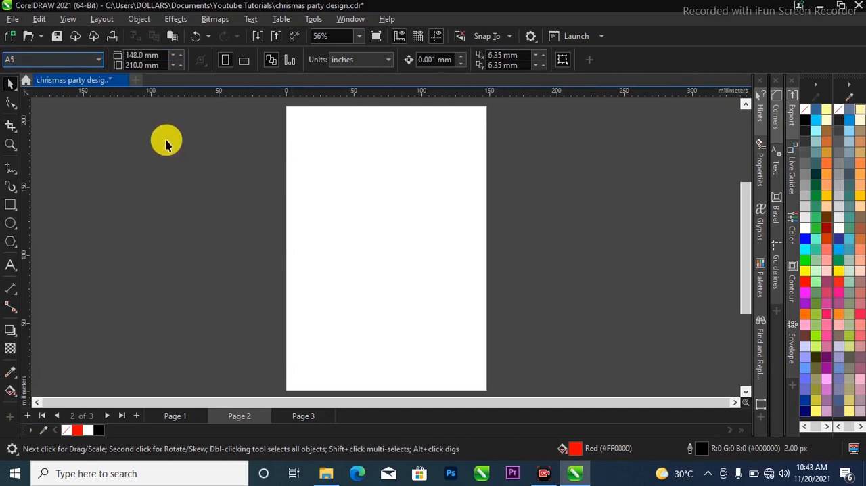
pyautogui.click(377, 59)
pyautogui.press('Return')
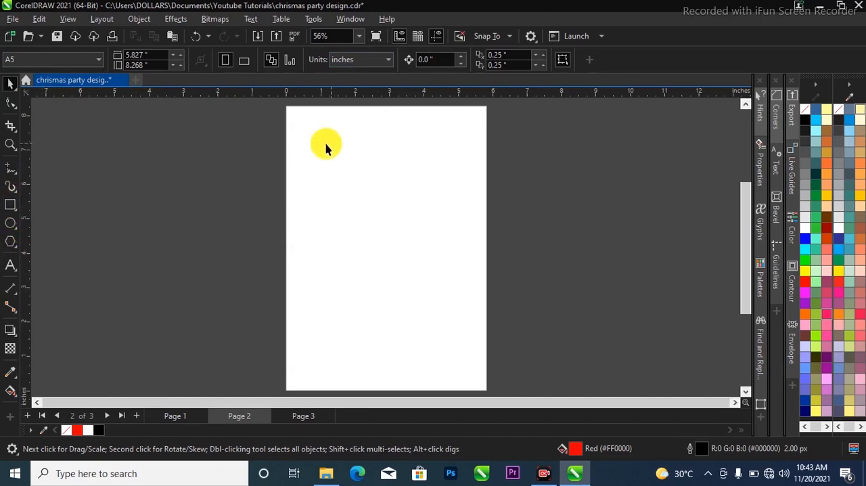
# Draw a rectangle about 3.74 by 5.63 inches on the empty area beside the blank page
pyautogui.click(10, 205)
pyautogui.moveTo(121, 124); pyautogui.dragTo(250, 317)
pyautogui.click(11, 84)
pyautogui.click(97, 106)
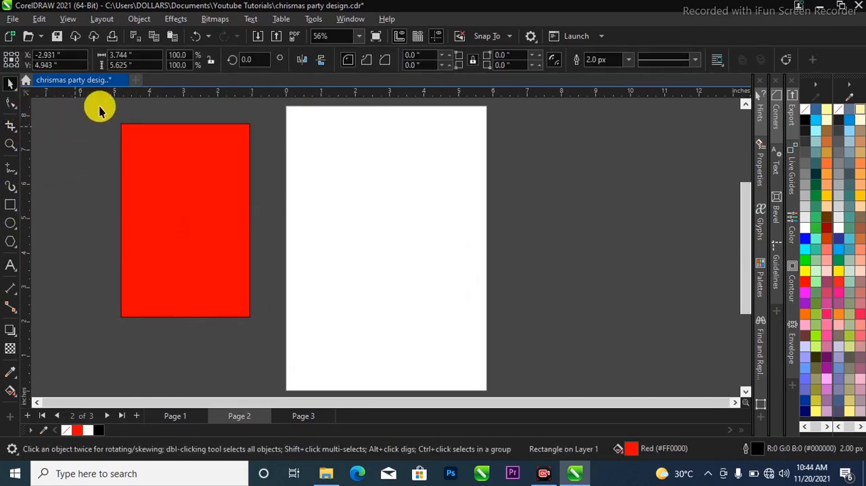
# Set the rectangle's width to 5.827 inches to match the page width
pyautogui.click(156, 156)
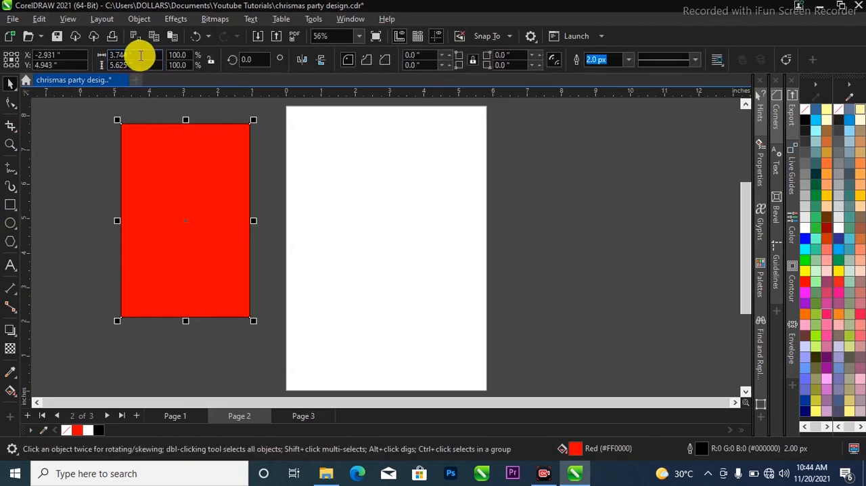
pyautogui.click(132, 55)
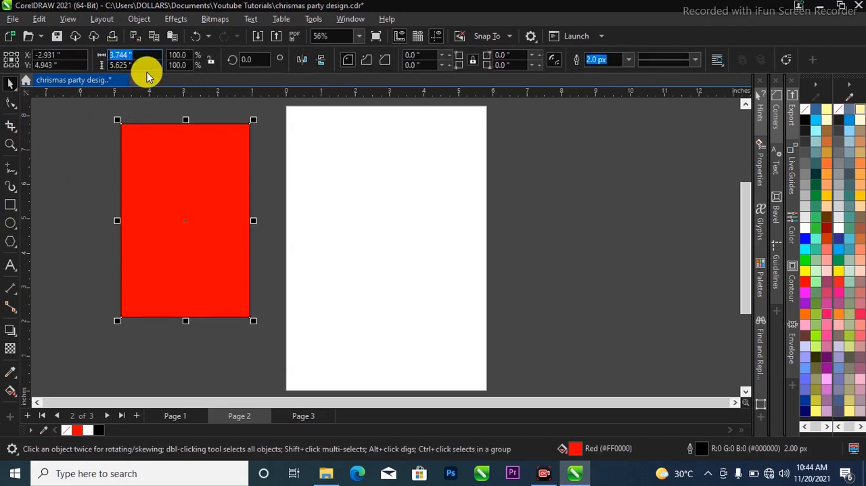
pyautogui.click(286, 161)
pyautogui.moveTo(220, 137); pyautogui.dragTo(210, 208)
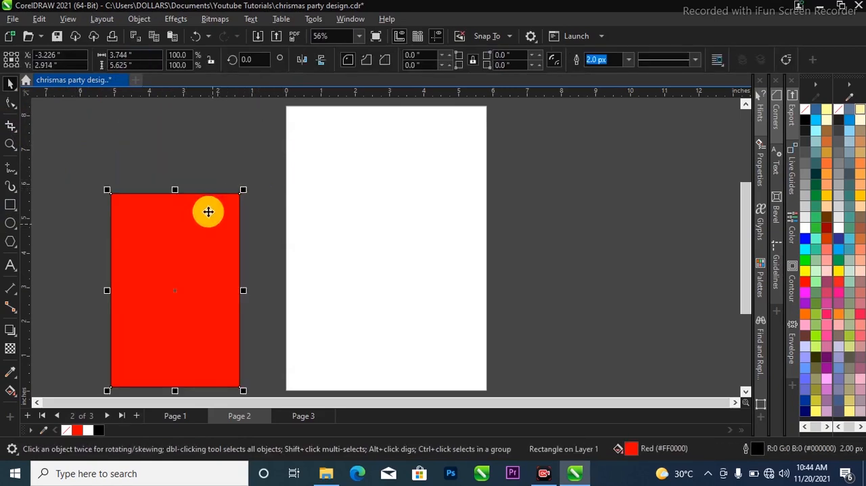
pyautogui.click(218, 153)
pyautogui.click(132, 55)
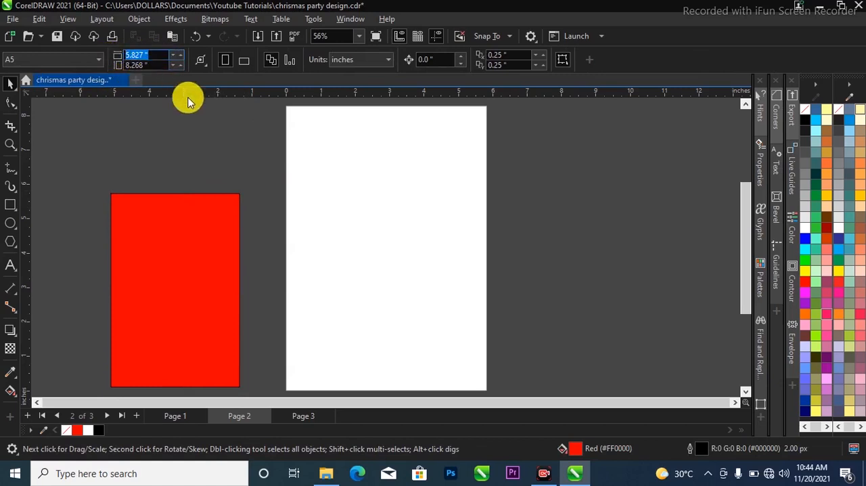
pyautogui.click(174, 203)
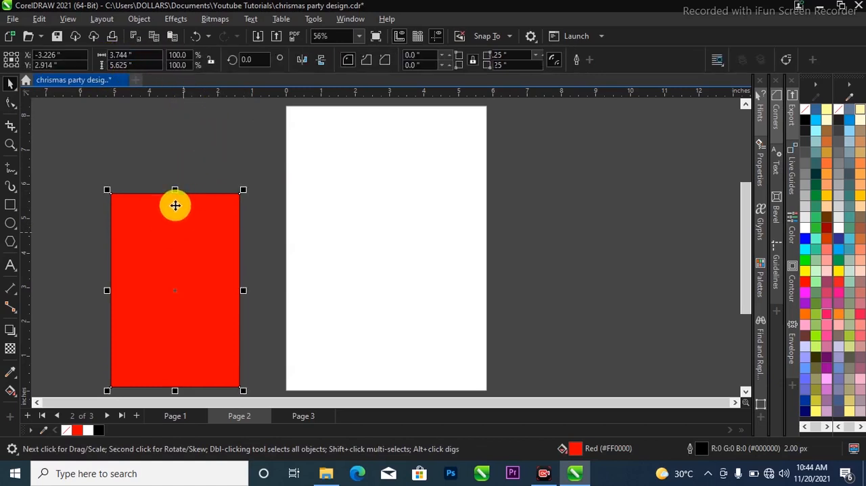
pyautogui.click(145, 59)
pyautogui.write('5.827')
pyautogui.press('Return')
# Set the rectangle's height to 8.268 inches to match the page, and centre the rectangle on the page
pyautogui.click(170, 127)
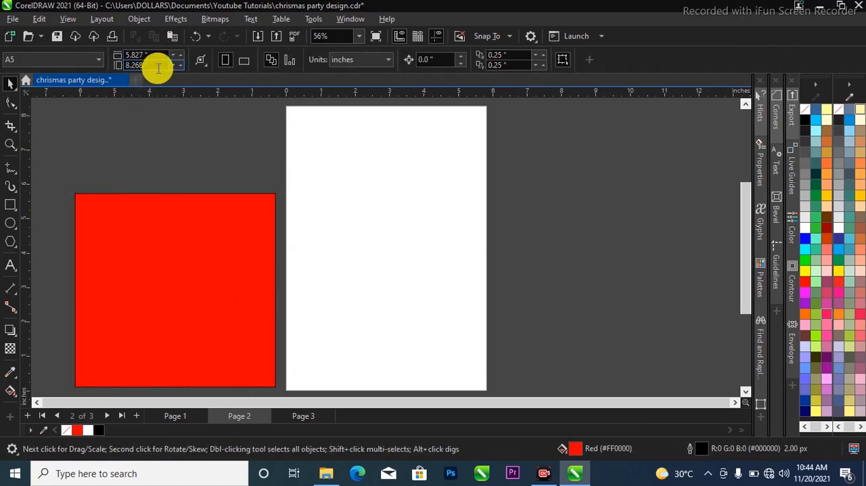
pyautogui.moveTo(155, 65); pyautogui.dragTo(116, 66)
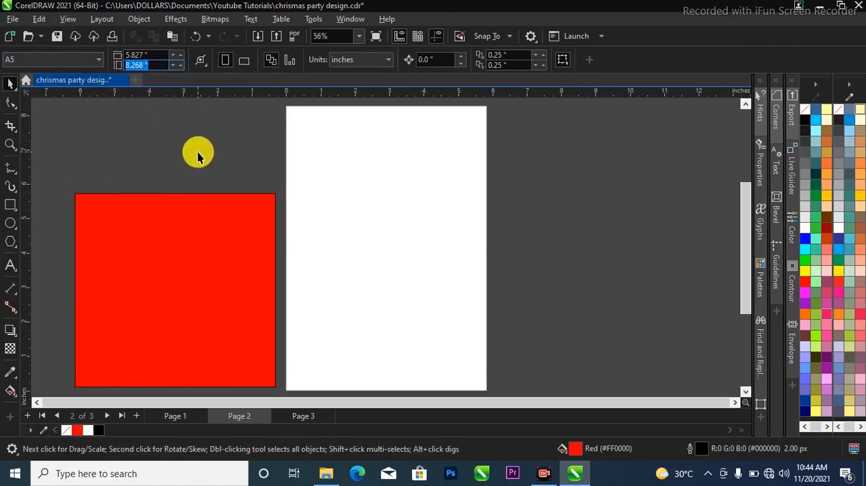
pyautogui.click(178, 230)
pyautogui.moveTo(134, 66); pyautogui.dragTo(91, 71)
pyautogui.write('8.268')
pyautogui.press('Return')
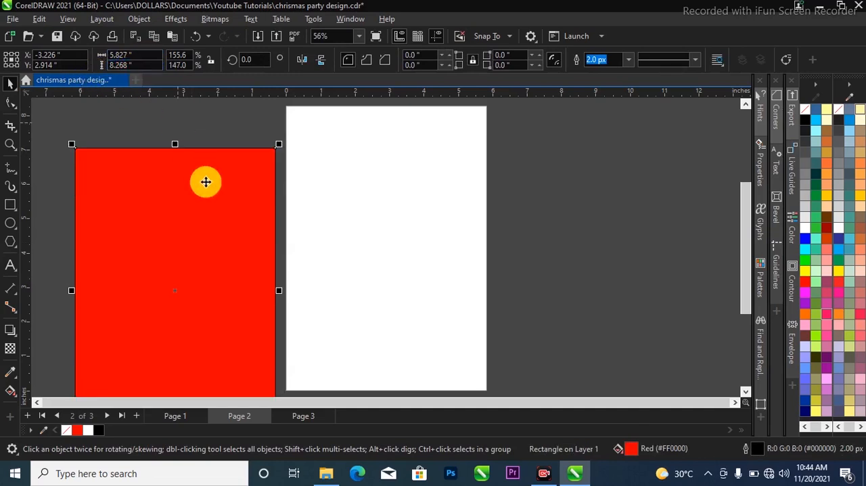
pyautogui.press('p')
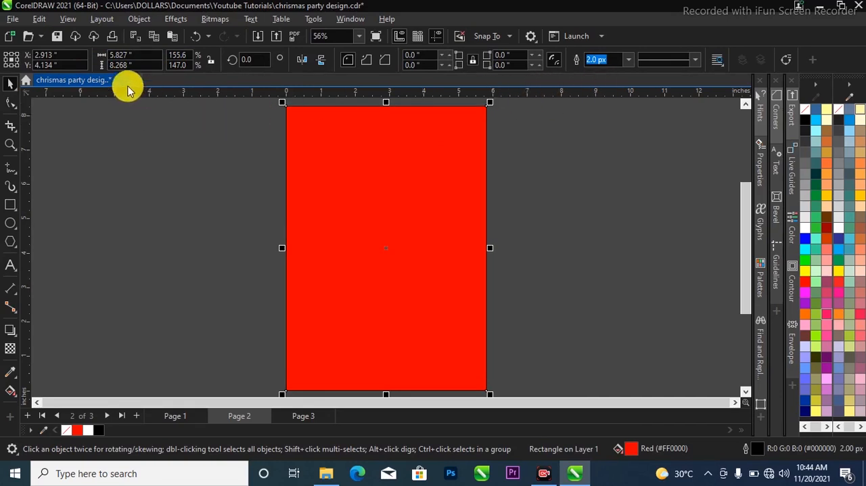
# Set the rectangle's outline width to None and remove its red fill
pyautogui.click(634, 59)
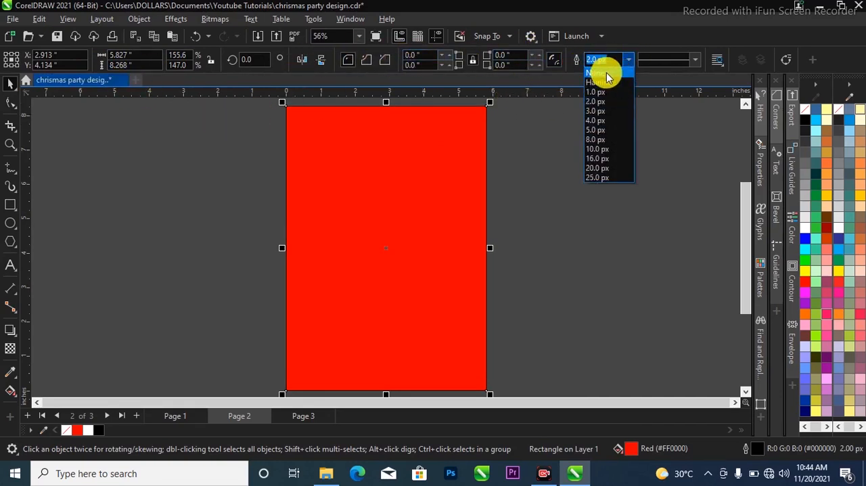
pyautogui.click(605, 70)
pyautogui.click(374, 259)
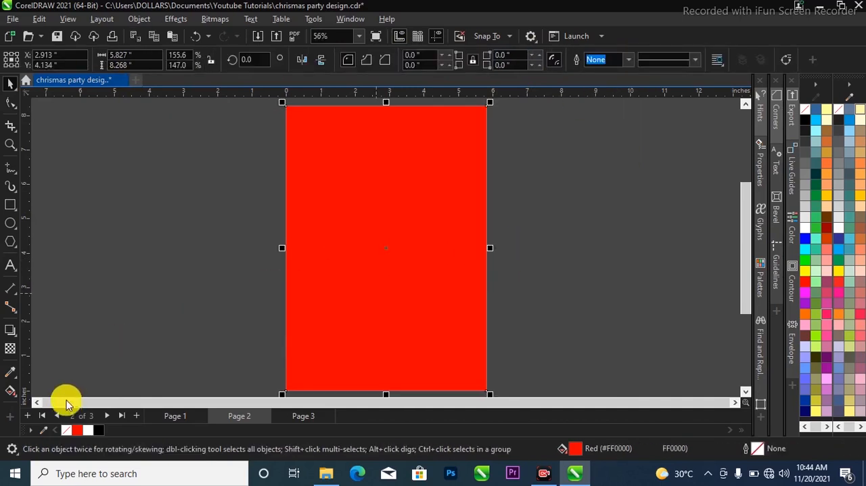
pyautogui.click(66, 430)
pyautogui.click(192, 285)
pyautogui.scroll(-3, 357, 214)
pyautogui.scroll(2, 383, 203)
pyautogui.scroll(1, 377, 203)
pyautogui.scroll(-1, 377, 201)
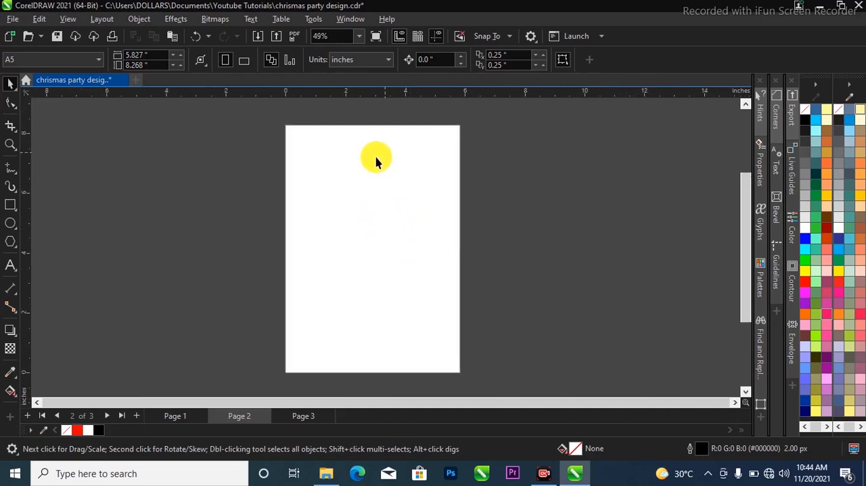
# Apply a vertical linear fountain fill to the page-sized rectangle with the Interactive Fill tool, running from red at the top to white at the bottom
pyautogui.click(368, 198)
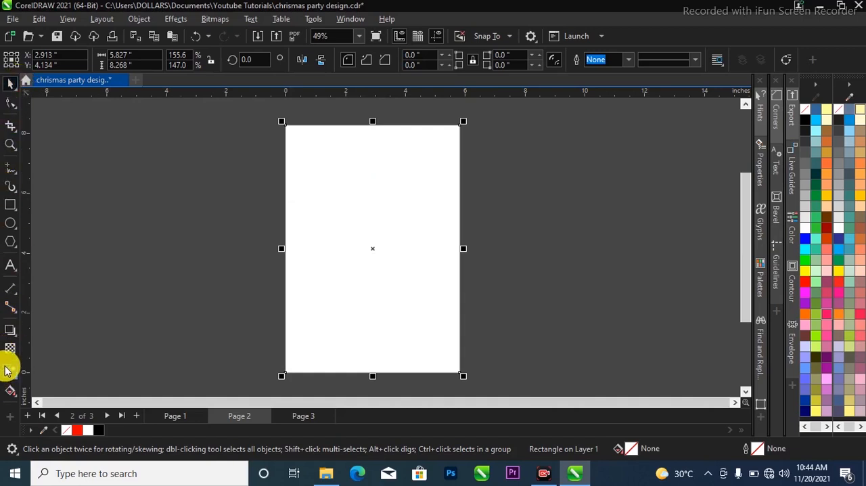
pyautogui.click(17, 398)
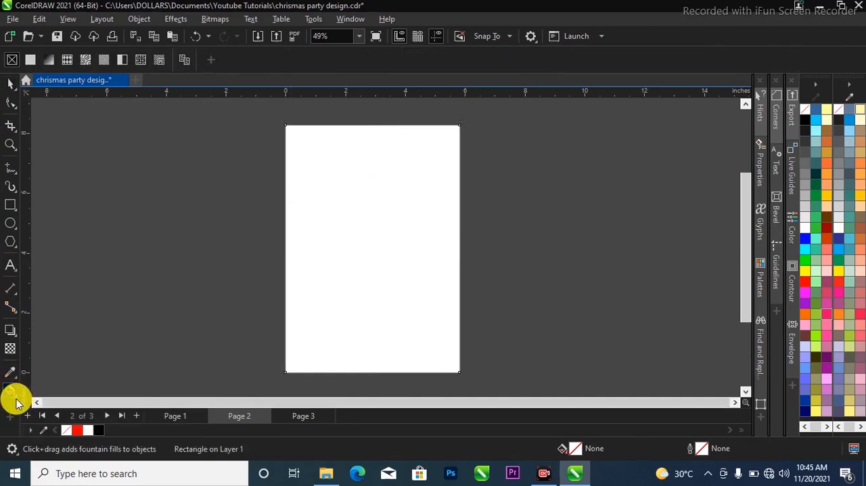
pyautogui.click(16, 398)
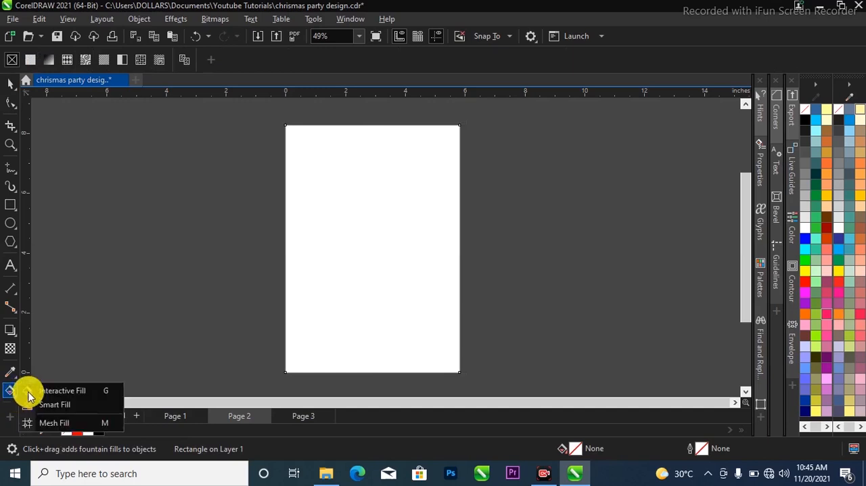
pyautogui.click(79, 390)
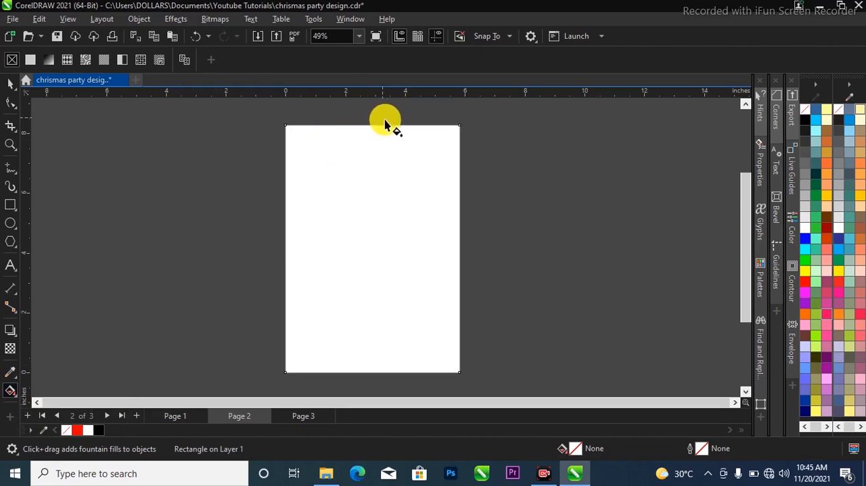
pyautogui.moveTo(371, 170); pyautogui.dragTo(370, 347)
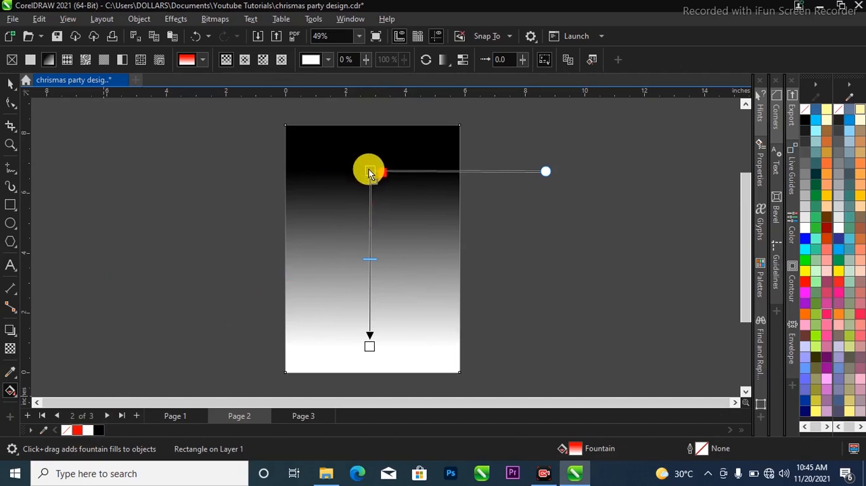
pyautogui.moveTo(372, 175); pyautogui.dragTo(371, 172)
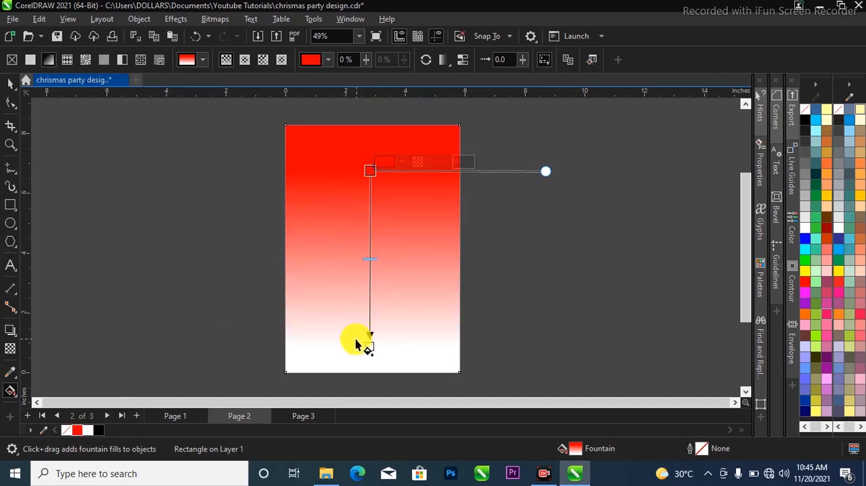
# Check the finished flyer on Page 1, and change the lower end colour of the Page 2 rectangle's fountain fill to red
pyautogui.click(163, 414)
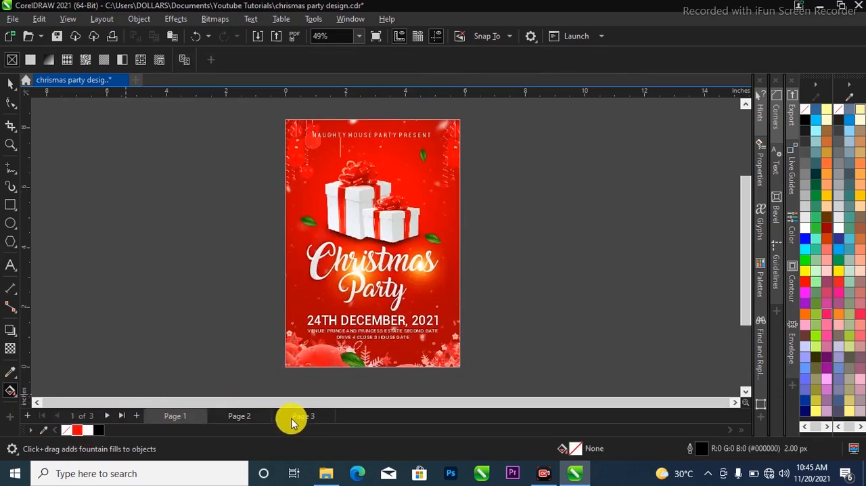
pyautogui.click(253, 417)
pyautogui.click(365, 320)
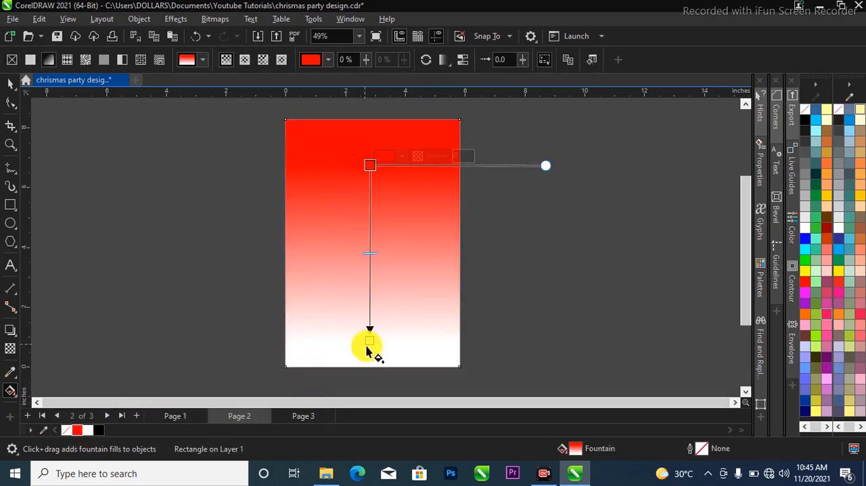
pyautogui.click(368, 340)
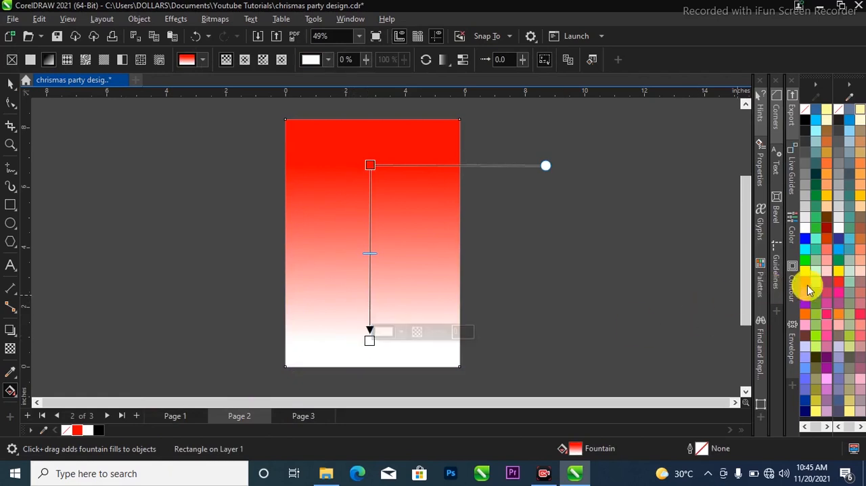
pyautogui.moveTo(806, 279); pyautogui.dragTo(371, 341)
# Change the fountain fill to elliptical, widen it to nearly circular and shift its centre toward the upper part of the rectangle
pyautogui.scroll(1, 382, 132)
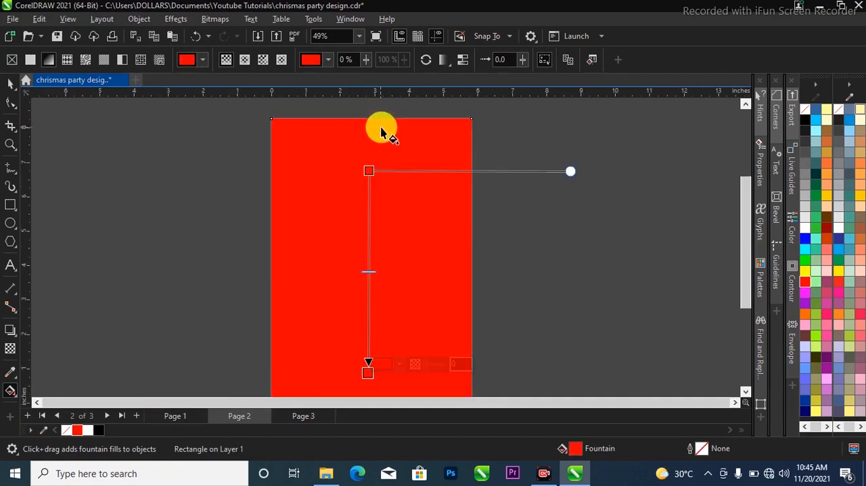
pyautogui.scroll(-1, 361, 163)
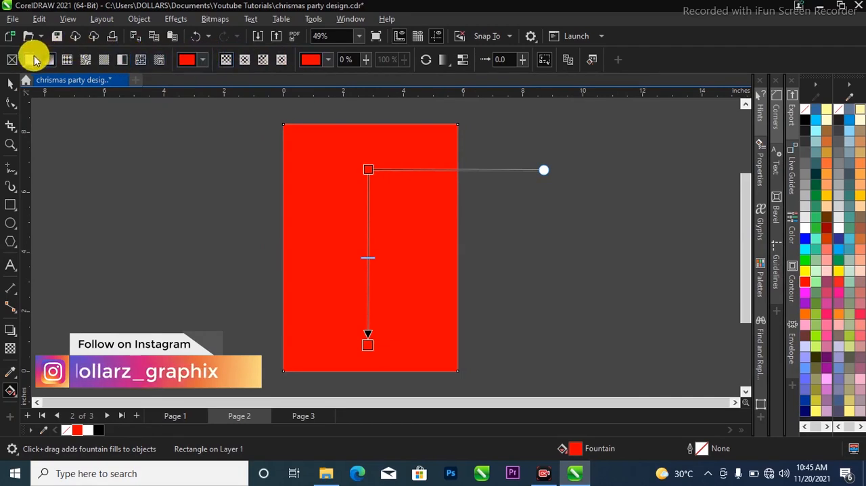
pyautogui.click(244, 61)
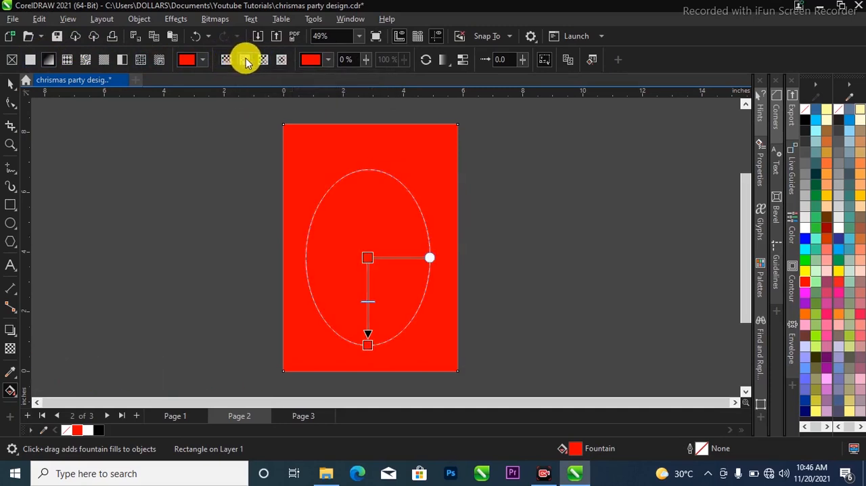
pyautogui.moveTo(430, 256); pyautogui.dragTo(458, 207)
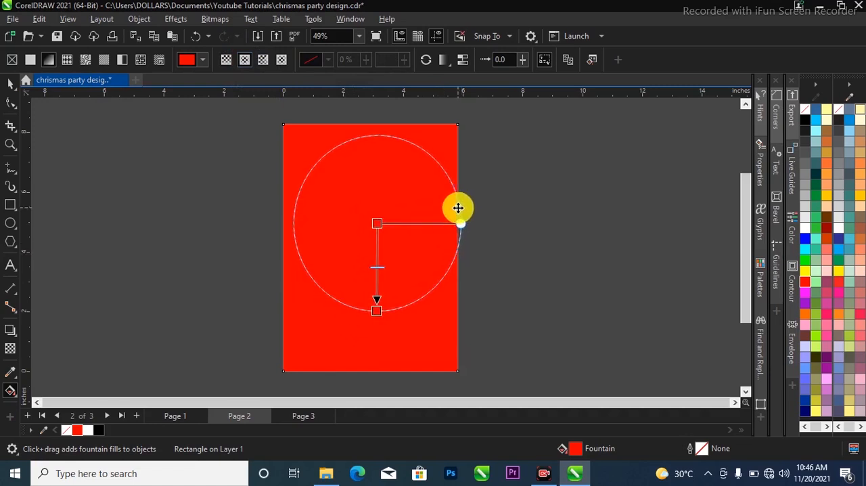
# Set the outer colour of the elliptical fountain fill to dark red #C40000
pyautogui.click(377, 310)
pyautogui.click(396, 303)
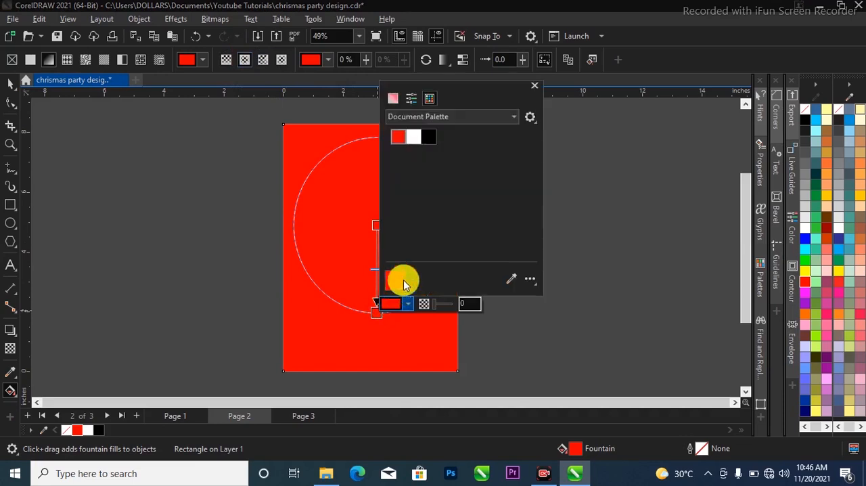
pyautogui.click(394, 100)
pyautogui.moveTo(440, 91); pyautogui.dragTo(522, 91)
pyautogui.click(553, 160)
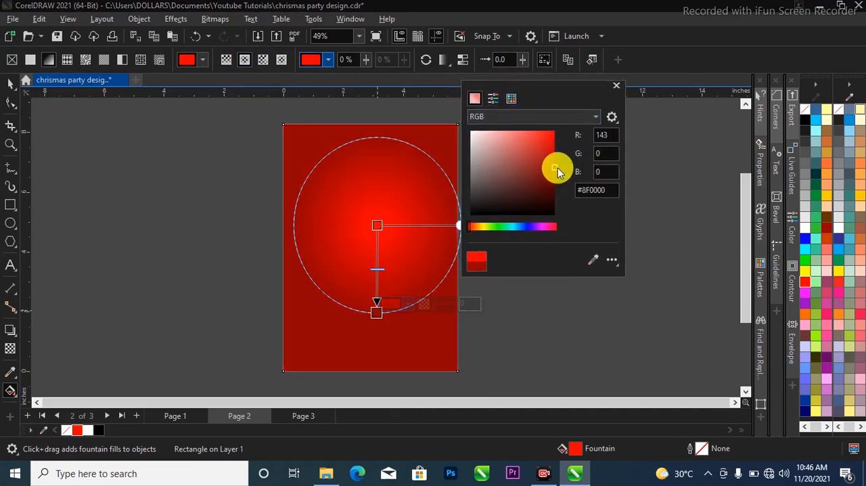
pyautogui.moveTo(552, 160); pyautogui.dragTo(559, 155)
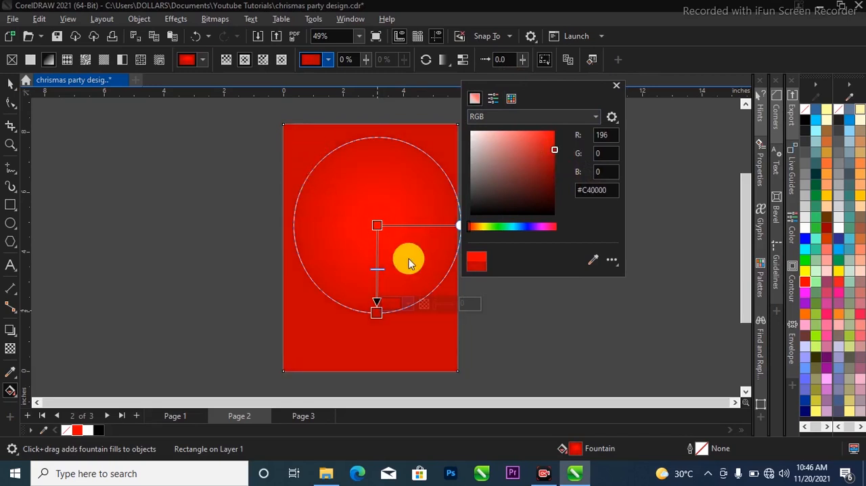
# Enlarge the elliptical fountain fill by stretching its outer colour node horizontally beyond the rectangle's right edge
pyautogui.click(381, 315)
pyautogui.moveTo(377, 312); pyautogui.dragTo(497, 227)
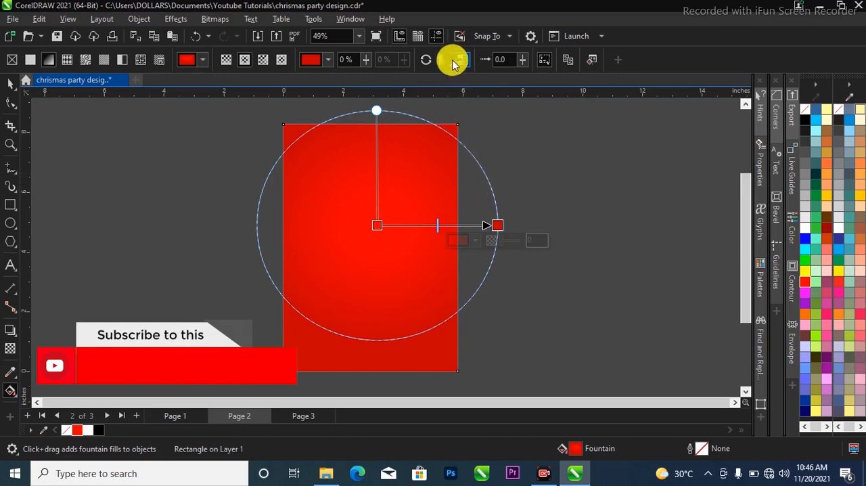
# Pull the outer colour node farther outward to widen the elliptical fountain fill slightly, and deselect the rectangle
pyautogui.click(425, 59)
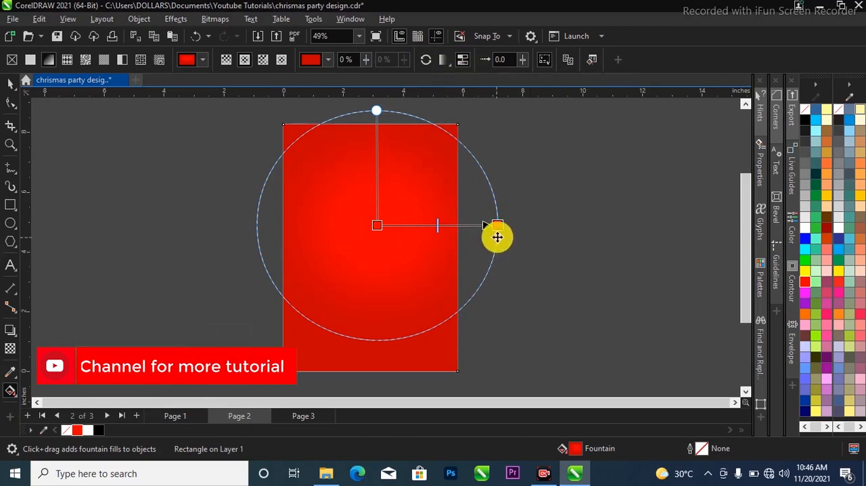
pyautogui.moveTo(500, 224); pyautogui.dragTo(519, 224)
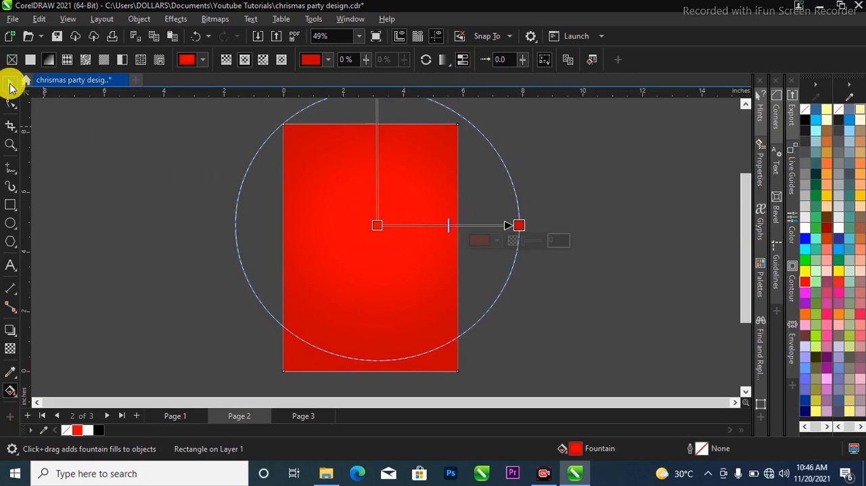
pyautogui.click(10, 84)
pyautogui.click(566, 343)
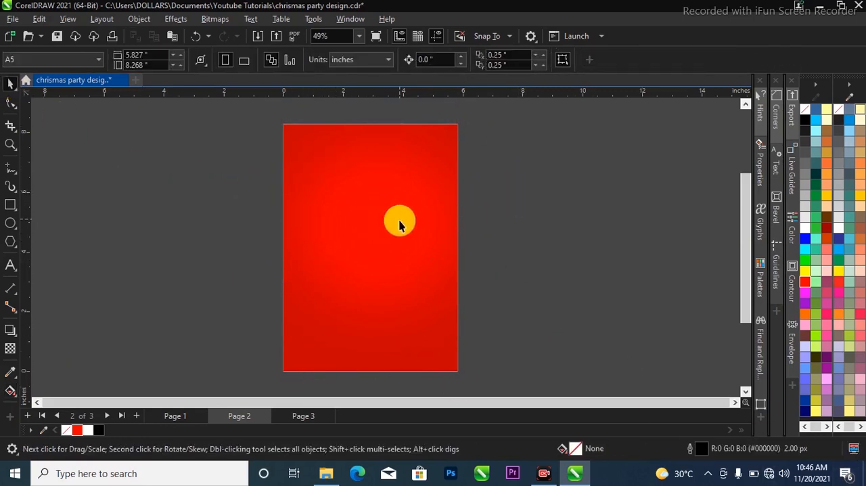
# Copy all five images from Page 3 and paste them onto Page 2
pyautogui.click(303, 415)
pyautogui.scroll(-1, 354, 263)
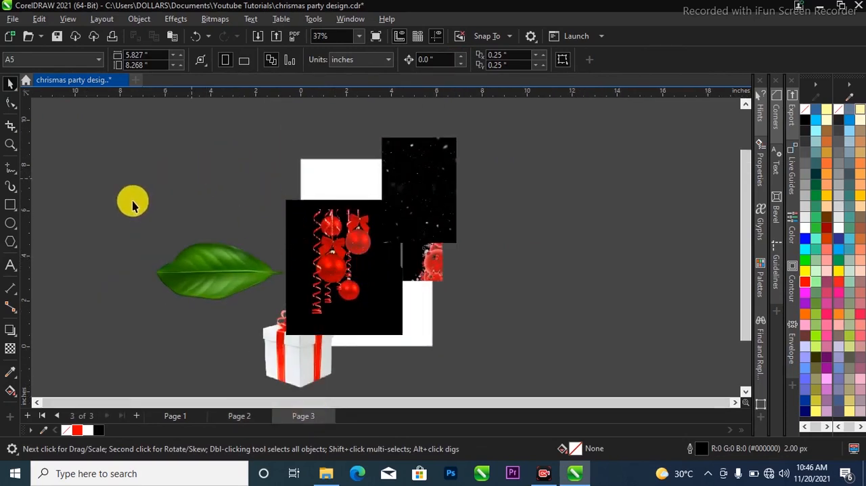
pyautogui.moveTo(150, 134); pyautogui.dragTo(549, 378)
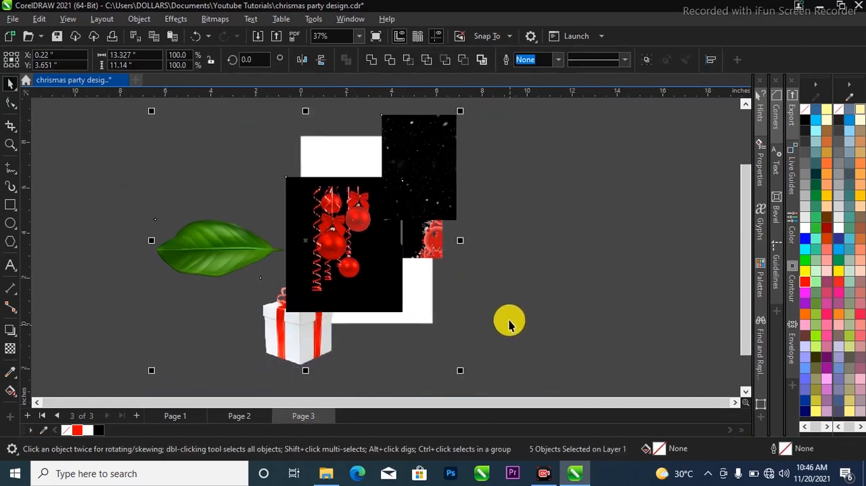
pyautogui.click(245, 417)
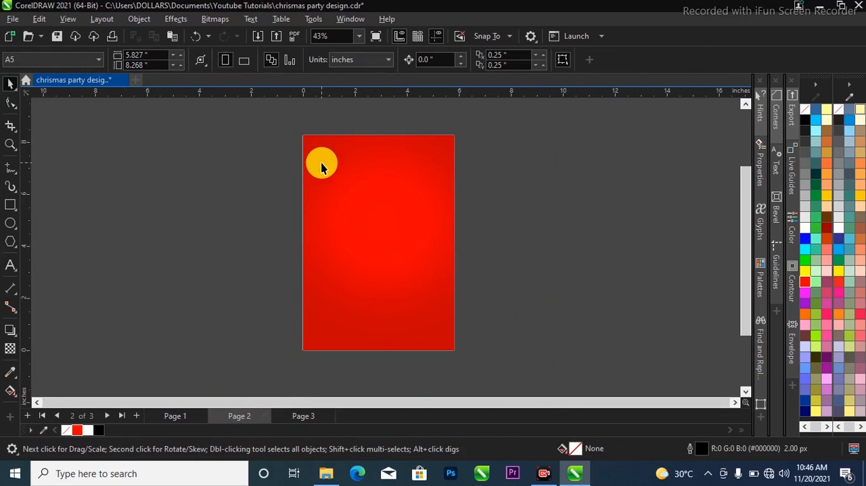
pyautogui.hotkey('ctrl', 'v')
pyautogui.click(510, 232)
pyautogui.scroll(-1, 509, 233)
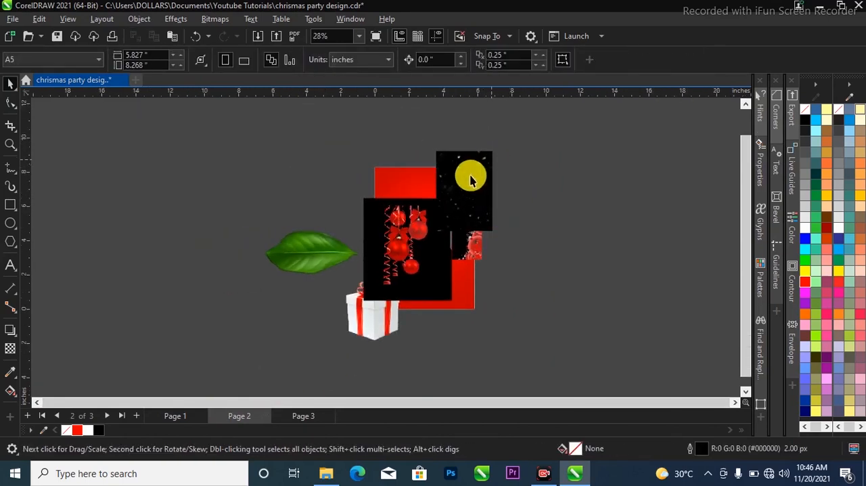
# Move the snow, hanging ornaments and gift box images off the page to its left, and the red bauble border image to its right
pyautogui.moveTo(478, 184); pyautogui.dragTo(284, 187)
pyautogui.moveTo(396, 238); pyautogui.dragTo(236, 271)
pyautogui.moveTo(474, 237); pyautogui.dragTo(541, 234)
pyautogui.moveTo(360, 323); pyautogui.dragTo(321, 322)
pyautogui.scroll(1, 345, 232)
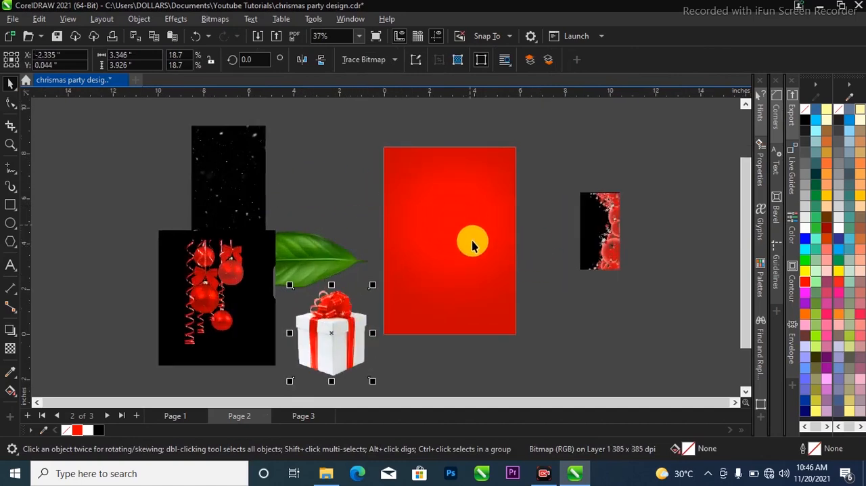
pyautogui.scroll(2, 474, 244)
pyautogui.scroll(-2, 415, 240)
# Place a copy of the red gradient rectangle to the right of the page and remove the fill from the original
pyautogui.click(415, 237)
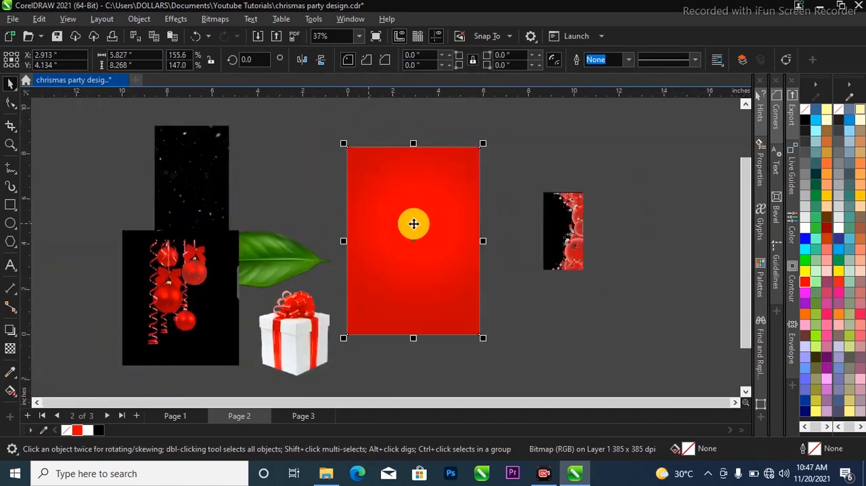
pyautogui.moveTo(389, 224); pyautogui.dragTo(515, 230)
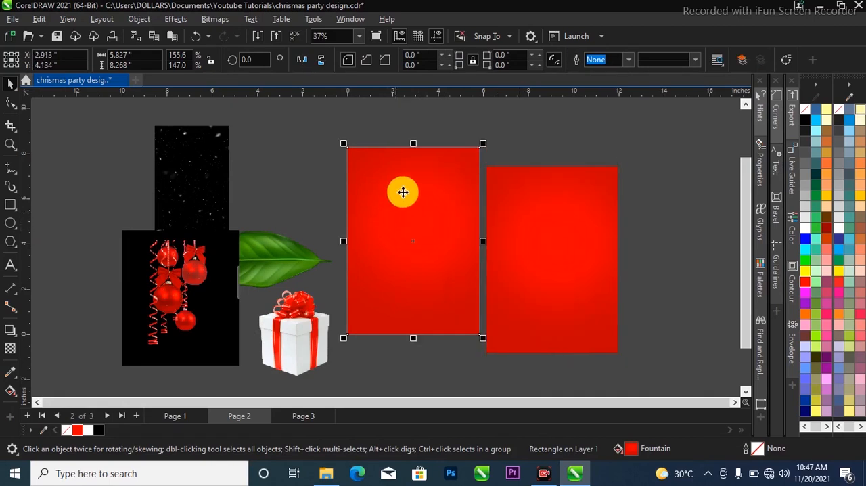
pyautogui.scroll(1, 403, 198)
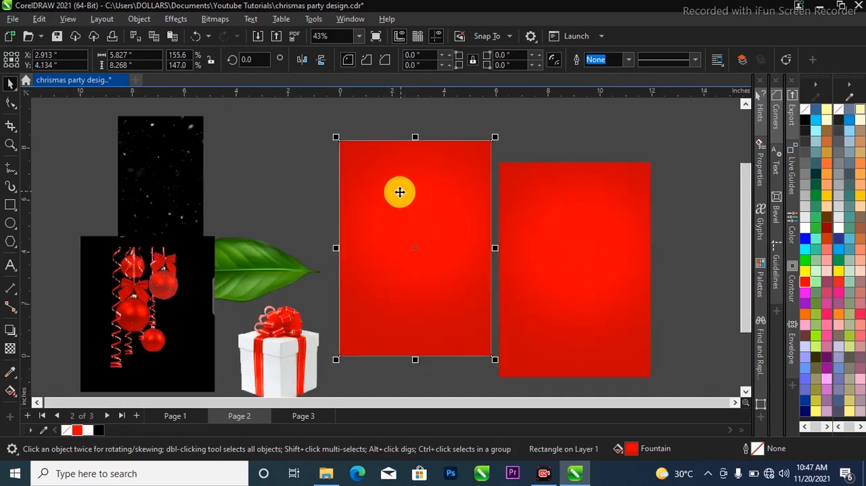
pyautogui.click(67, 430)
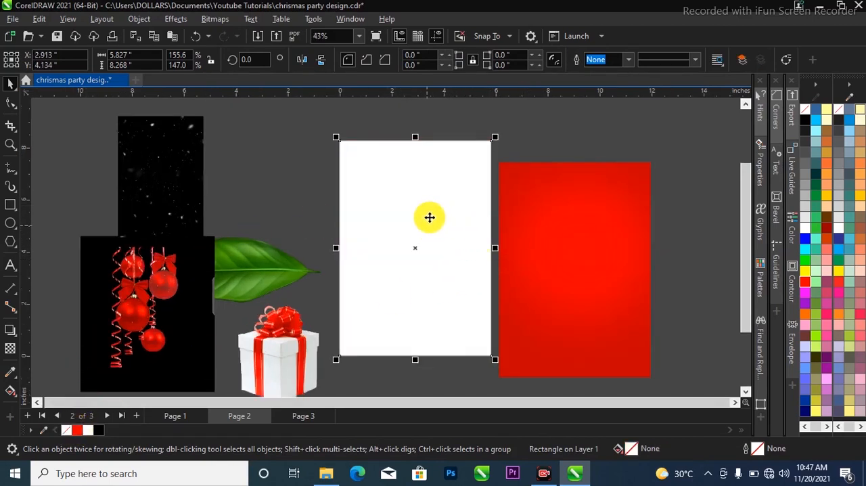
# Move the red gradient copy farther right and PowerClip it inside the unfilled rectangle on the page
pyautogui.moveTo(565, 195); pyautogui.dragTo(614, 196)
pyautogui.rightClick(622, 203)
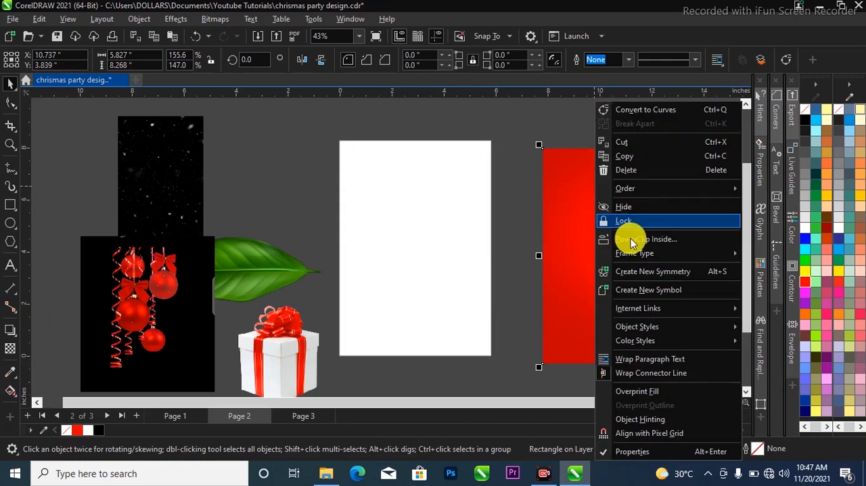
pyautogui.click(630, 237)
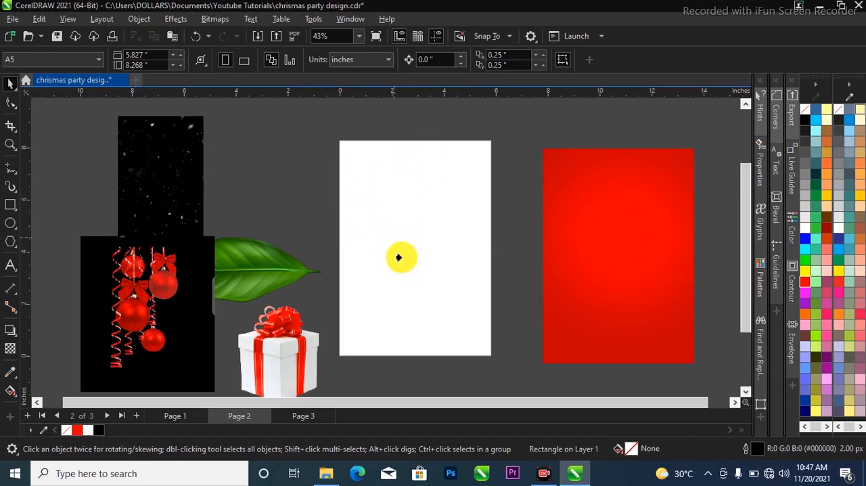
pyautogui.click(406, 214)
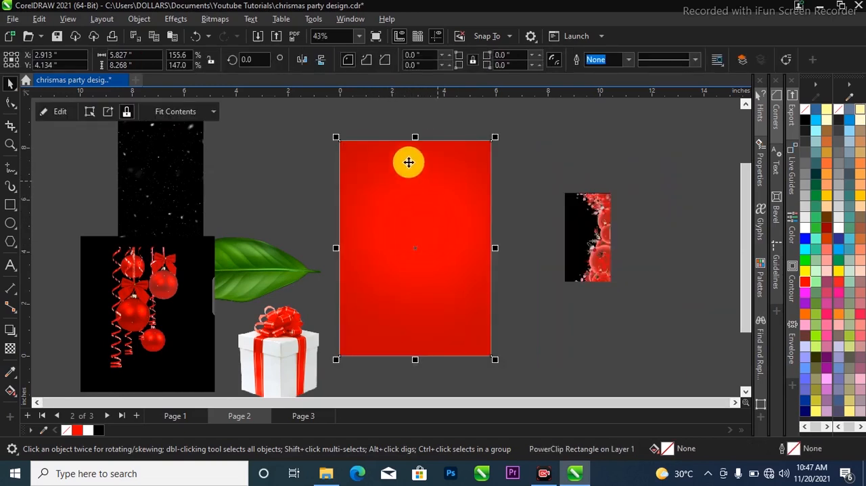
# Open the PowerClip contents for editing and select the red gradient rectangle inside
pyautogui.click(57, 113)
pyautogui.click(372, 181)
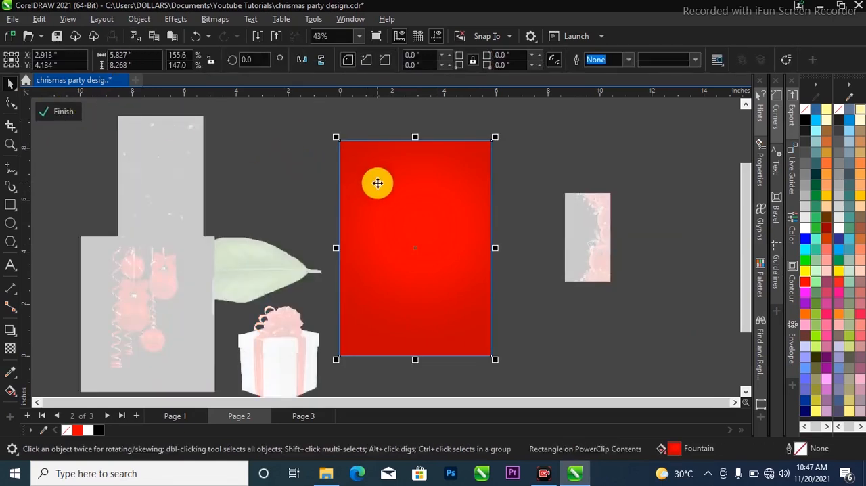
pyautogui.scroll(2, 401, 193)
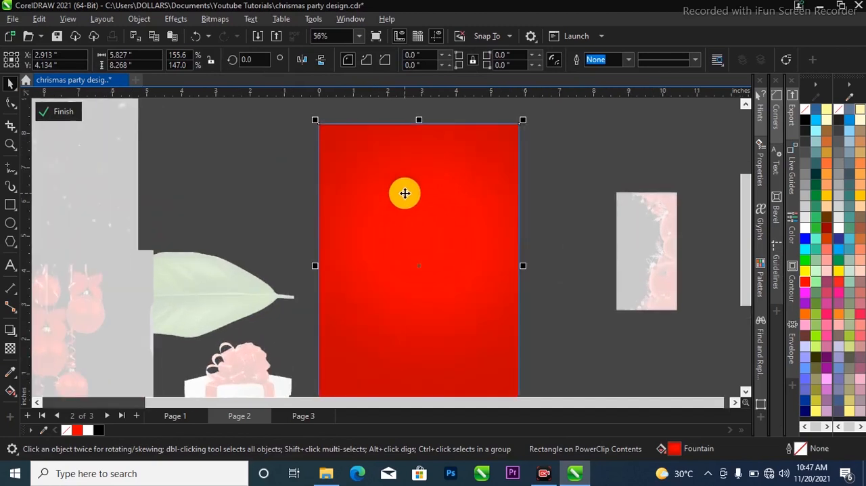
pyautogui.scroll(1, 372, 182)
pyautogui.scroll(-2, 452, 233)
pyautogui.scroll(1, 440, 221)
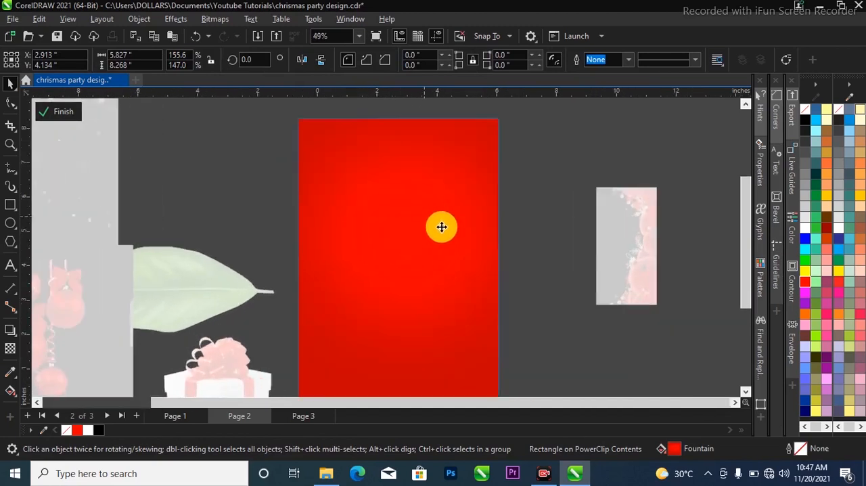
pyautogui.scroll(-1, 317, 210)
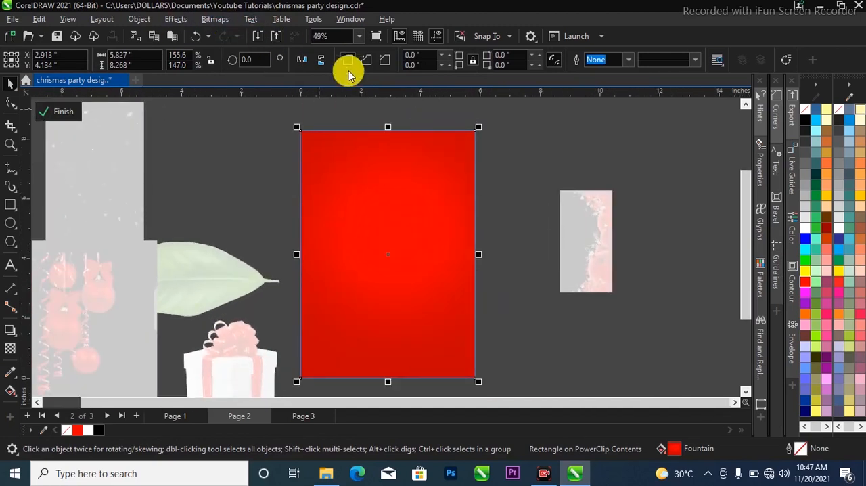
pyautogui.scroll(1, 420, 207)
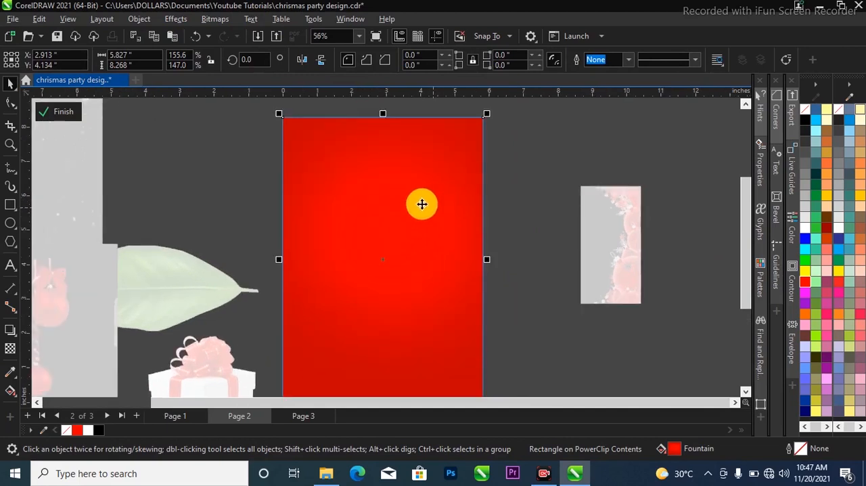
pyautogui.scroll(-1, 402, 194)
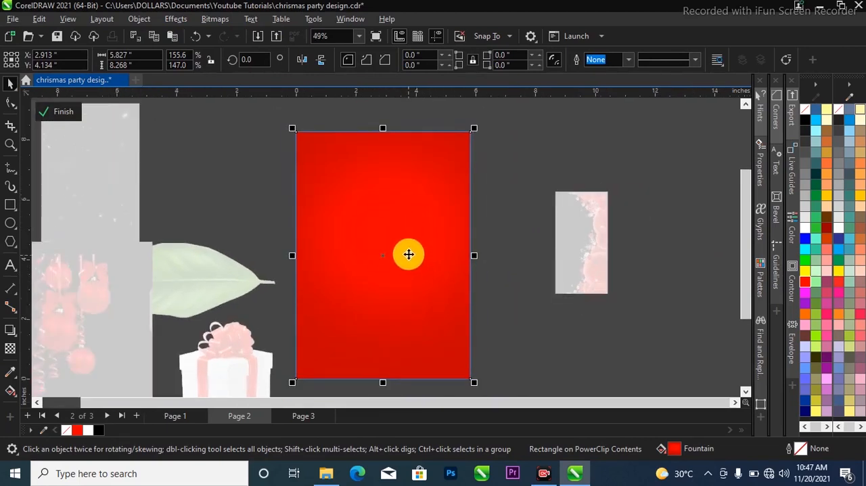
pyautogui.scroll(1, 409, 250)
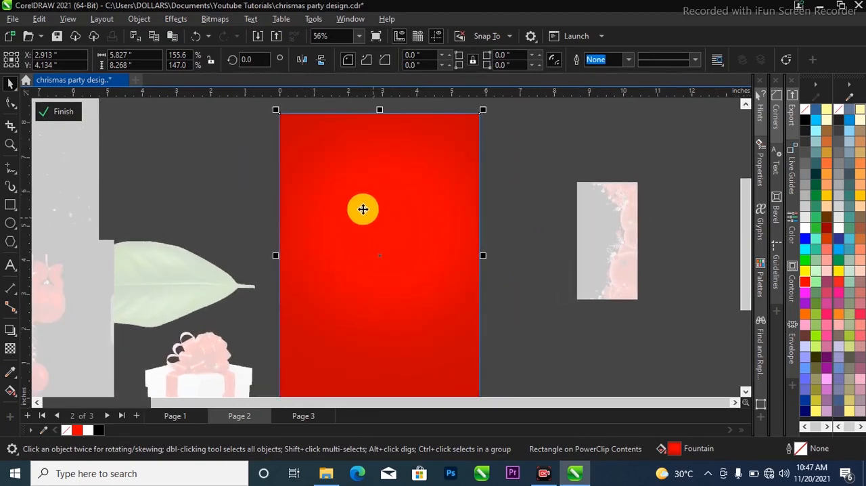
# Apply the Add Noise effect to the red gradient rectangle with Gaussian type, level 31, density 39 and Intensity colour mode
pyautogui.click(176, 18)
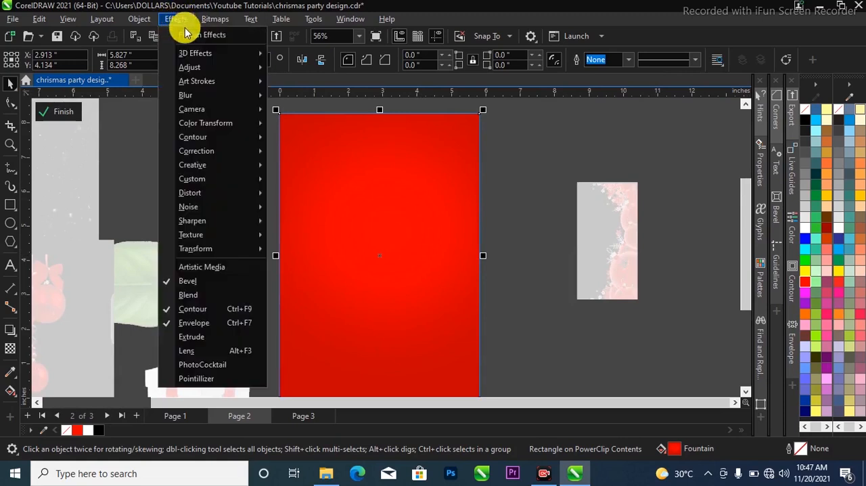
pyautogui.moveTo(196, 68)
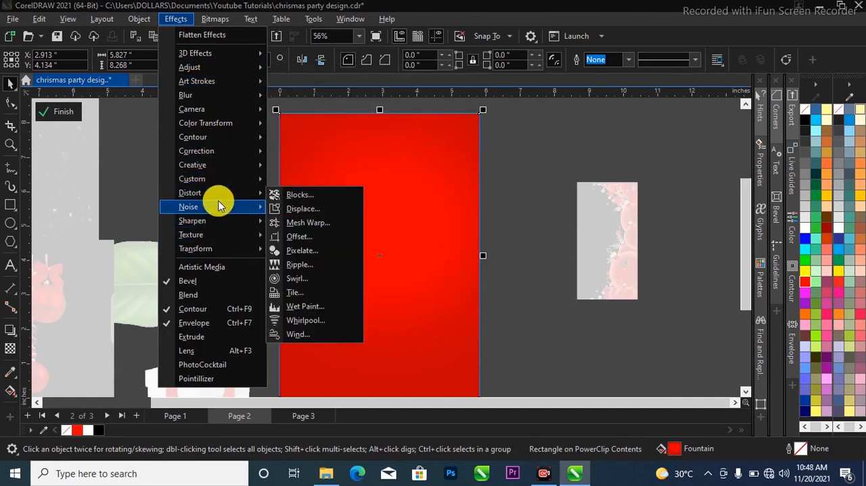
pyautogui.moveTo(220, 210)
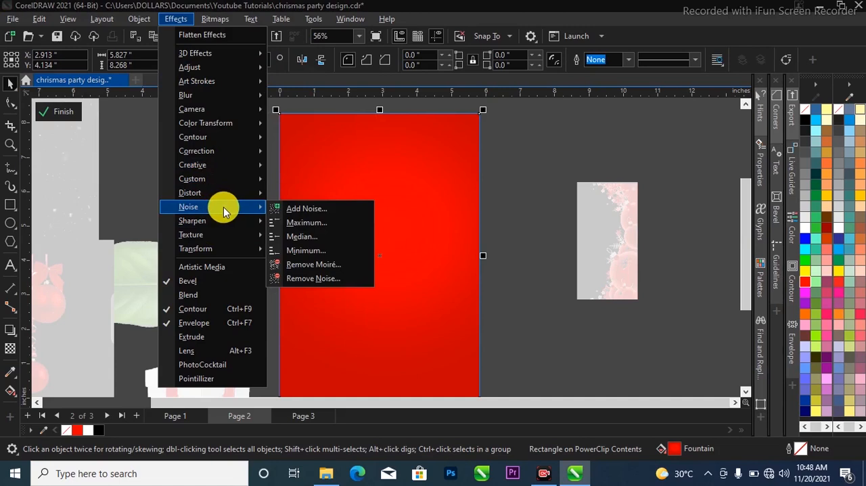
pyautogui.click(296, 208)
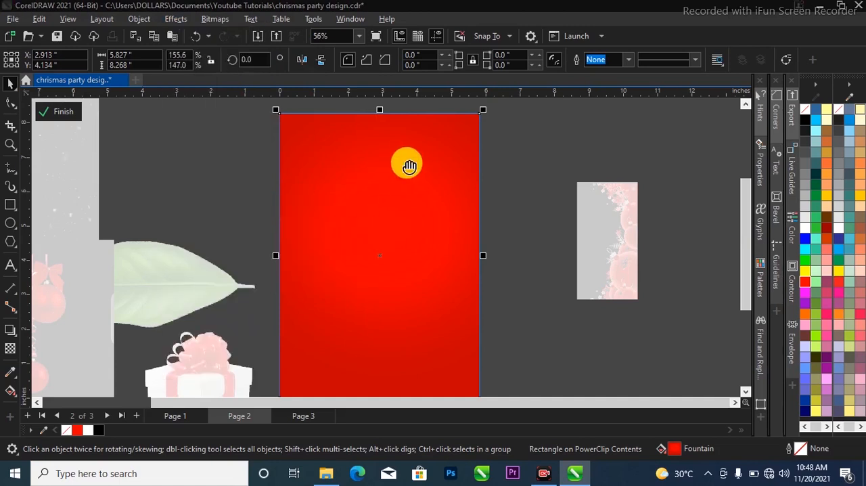
pyautogui.moveTo(437, 130); pyautogui.dragTo(630, 155)
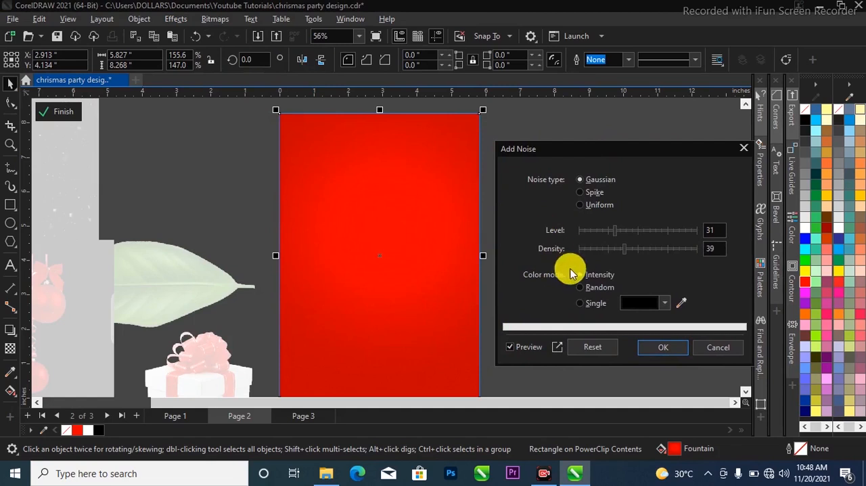
pyautogui.scroll(2, 427, 302)
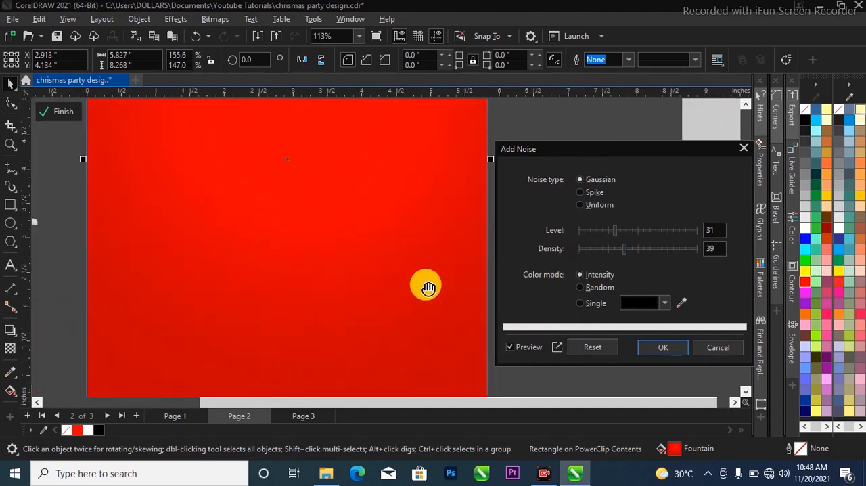
pyautogui.scroll(-2, 405, 282)
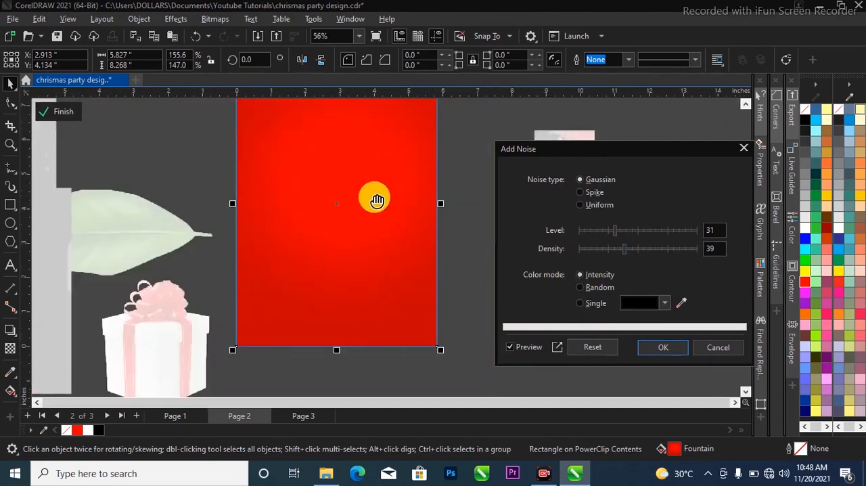
pyautogui.scroll(-1, 387, 217)
pyautogui.scroll(1, 391, 214)
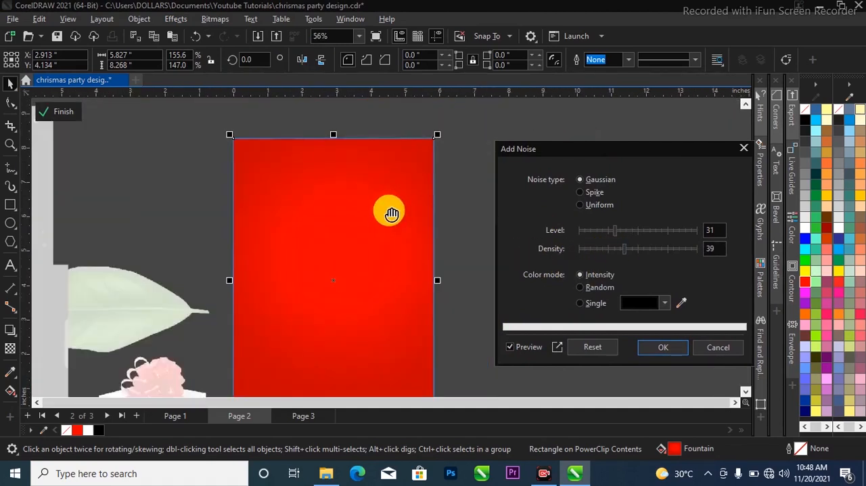
pyautogui.click(669, 350)
# Finish editing the PowerClip contents, check the noise on the red background and deselect it
pyautogui.scroll(-1, 565, 267)
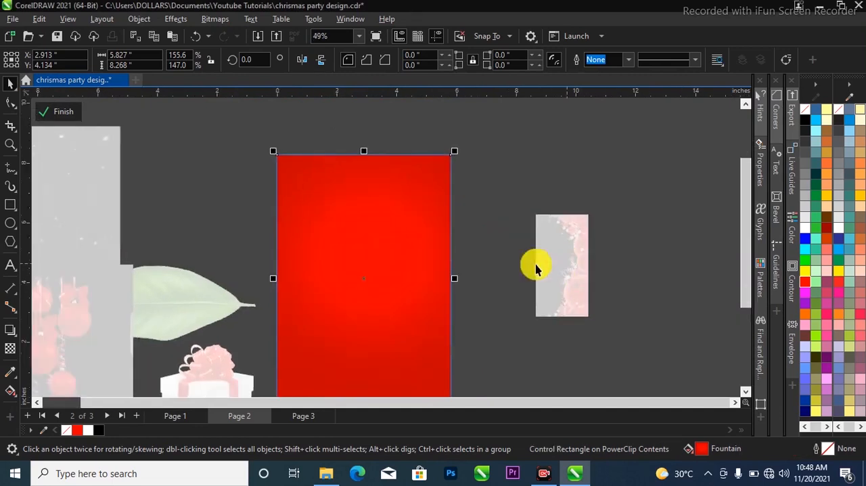
pyautogui.click(68, 115)
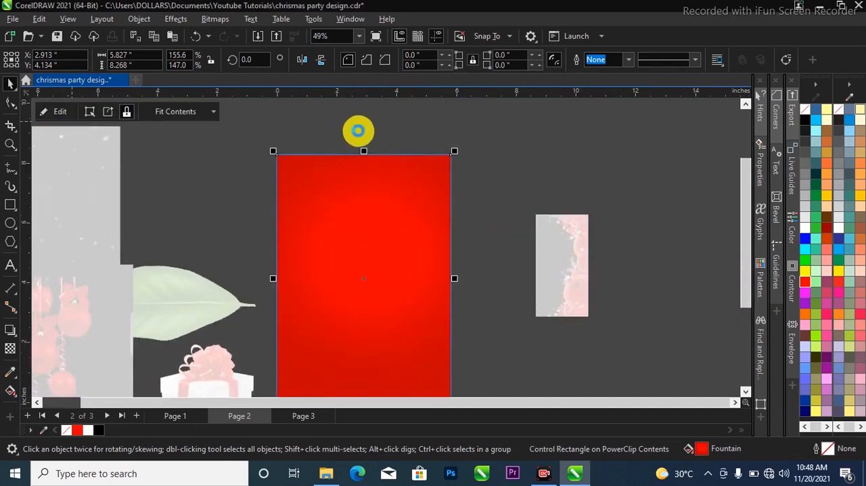
pyautogui.scroll(-1, 409, 203)
pyautogui.scroll(1, 372, 328)
pyautogui.scroll(2, 372, 327)
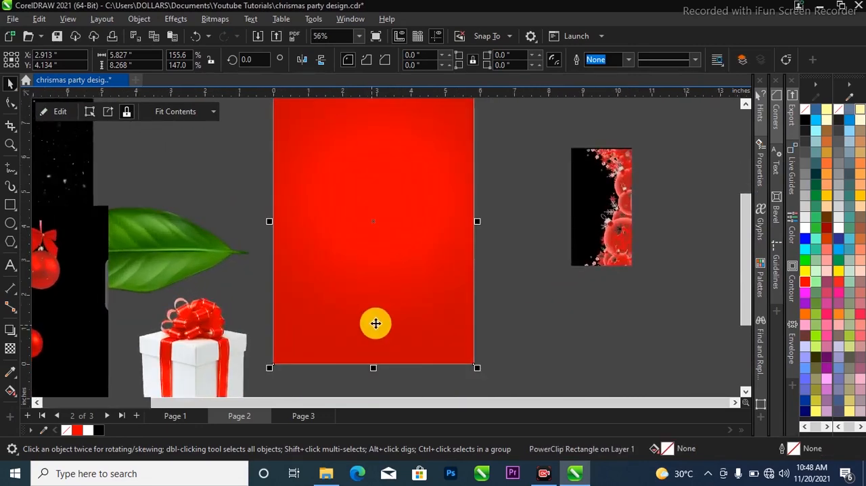
pyautogui.scroll(-1, 406, 335)
pyautogui.click(489, 328)
pyautogui.scroll(-1, 461, 302)
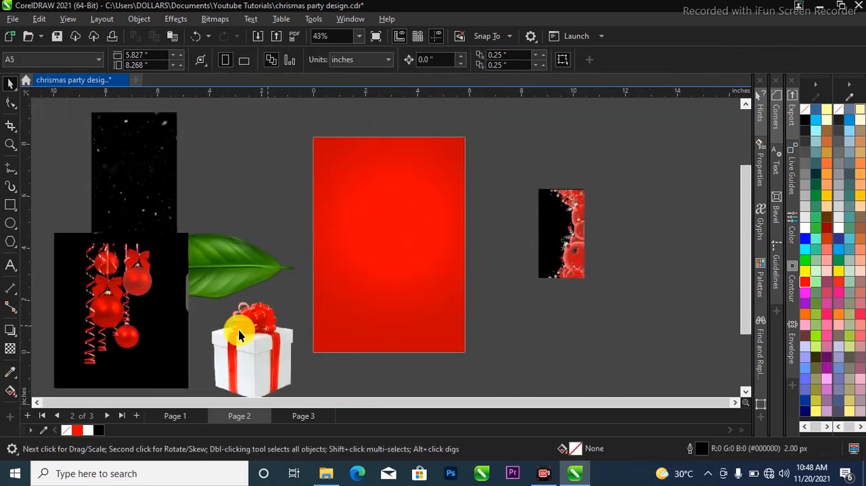
# Move the gift box image onto the red background, slightly above and left of the page centre
pyautogui.moveTo(281, 345); pyautogui.dragTo(410, 225)
pyautogui.scroll(1, 410, 225)
pyautogui.moveTo(422, 293)
pyautogui.mouseDown()
pyautogui.moveTo(406, 264)
pyautogui.moveTo(396, 271)
pyautogui.moveTo(410, 283)
pyautogui.mouseUp()
pyautogui.scroll(1, 404, 222)
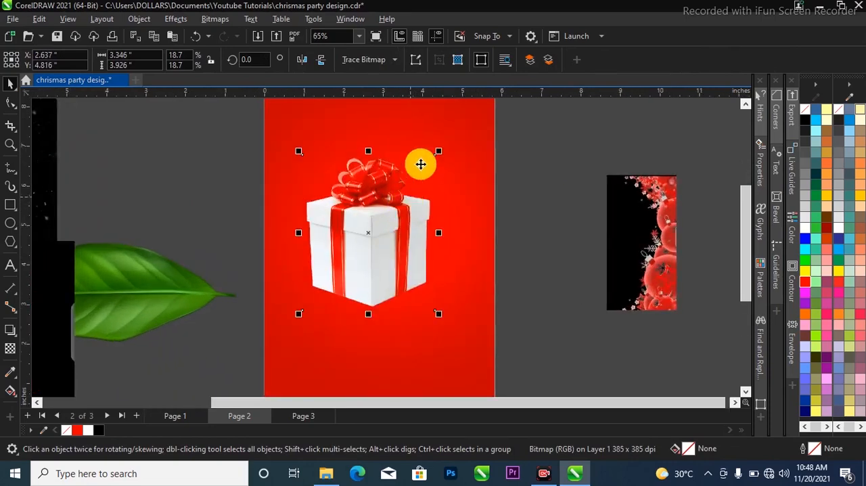
# Scale the gift box down to about 3.10 × 3.63 inches and place an overlapping copy to its right
pyautogui.moveTo(443, 156); pyautogui.dragTo(429, 168)
pyautogui.scroll(-1, 386, 228)
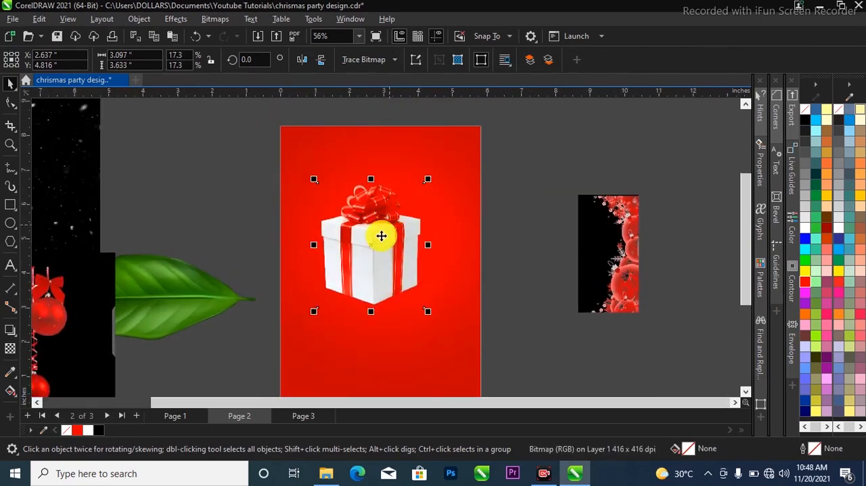
pyautogui.moveTo(362, 240); pyautogui.dragTo(410, 246)
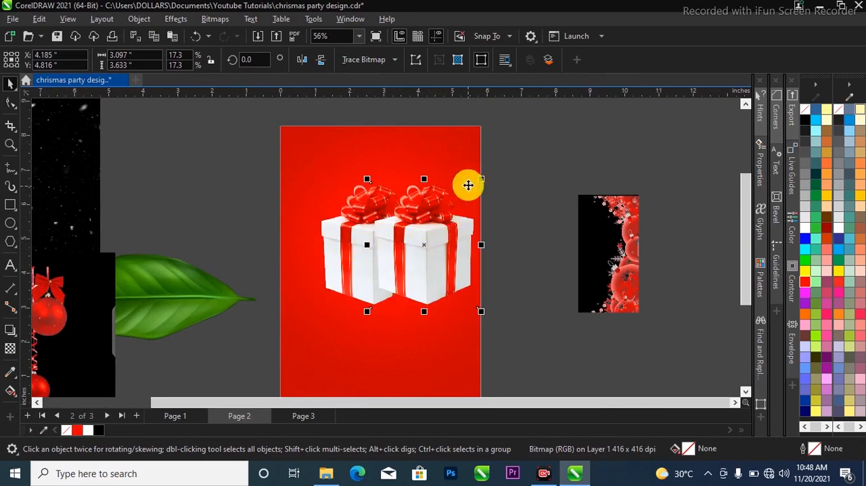
# Squash the copied gift box from its upper edge and scale it to about 2.95 × 2.39 inches, in front of the first box
pyautogui.moveTo(482, 180); pyautogui.dragTo(456, 215)
pyautogui.hotkey('ctrl', 'z')
pyautogui.scroll(1, 413, 216)
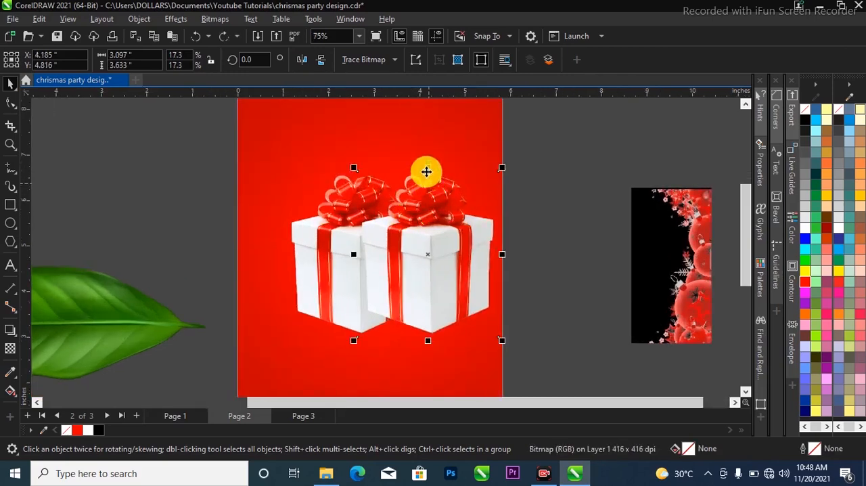
pyautogui.moveTo(429, 170); pyautogui.dragTo(414, 293)
pyautogui.scroll(1, 414, 280)
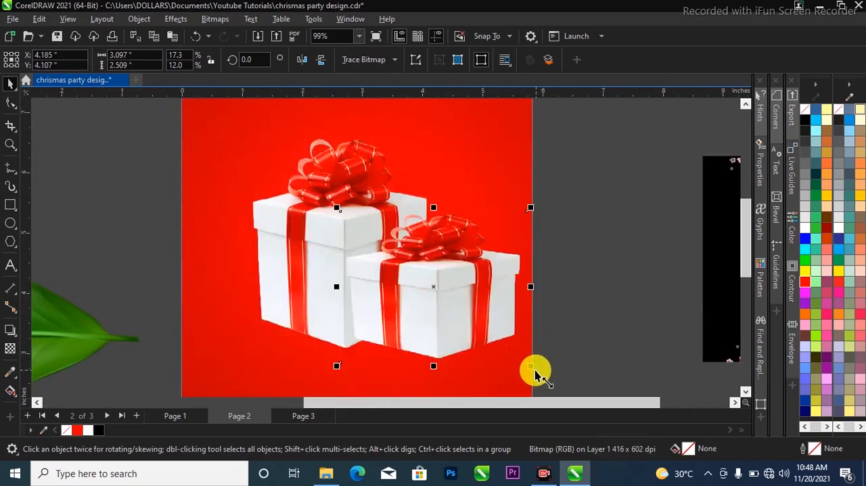
pyautogui.moveTo(532, 371); pyautogui.dragTo(515, 354)
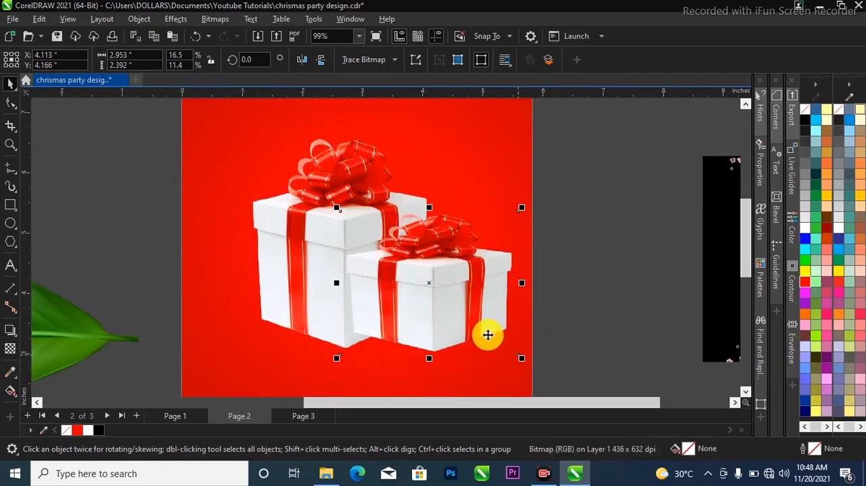
# Group the two gift boxes, centre the group horizontally on the red background and deselect it
pyautogui.scroll(-1, 474, 322)
pyautogui.scroll(-1, 470, 314)
pyautogui.moveTo(532, 183); pyautogui.dragTo(255, 359)
pyautogui.hotkey('ctrl', 'g')
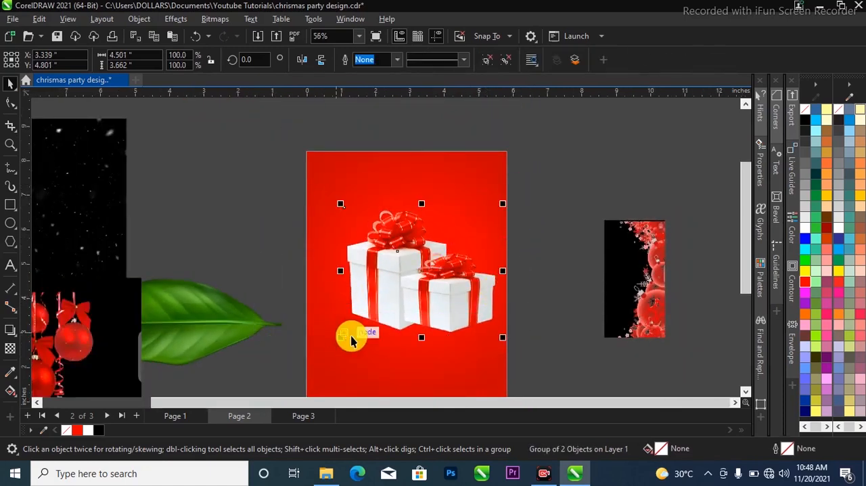
pyautogui.keyDown('shift'); pyautogui.click(359, 360); pyautogui.keyUp('shift')
pyautogui.press('c')
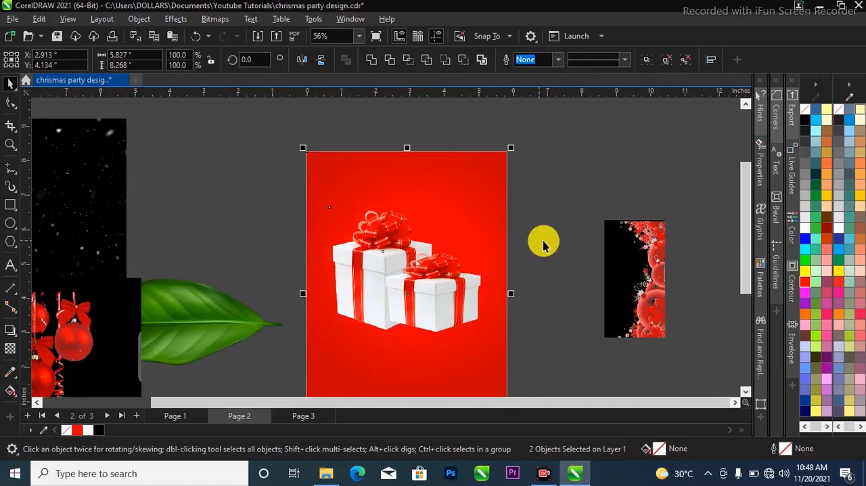
pyautogui.click(543, 241)
pyautogui.scroll(-1, 499, 250)
pyautogui.scroll(-1, 455, 244)
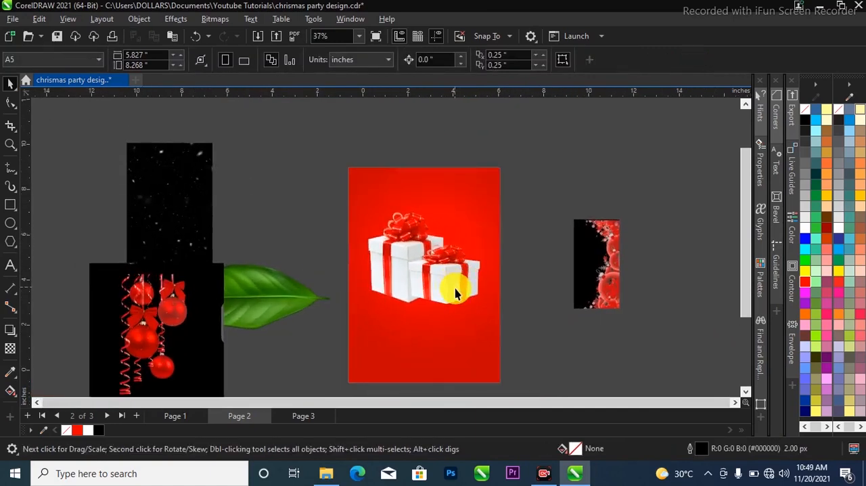
pyautogui.scroll(1, 410, 173)
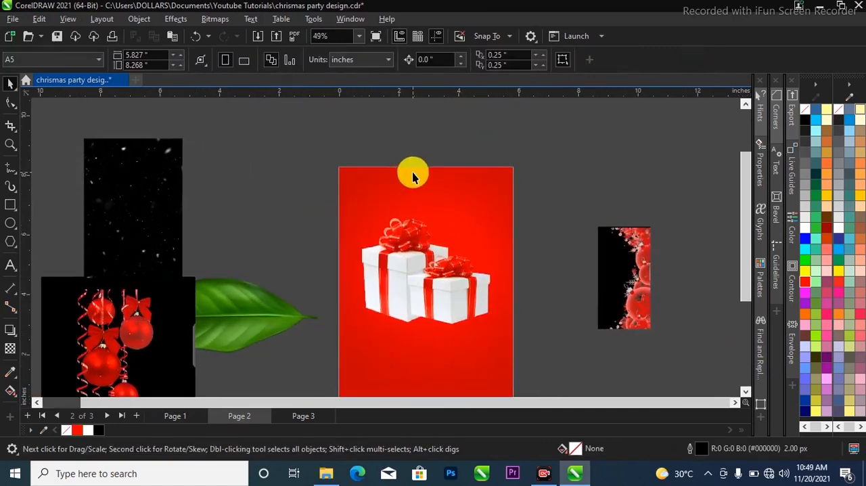
# Start a white text line with "NA" above the gift boxes and set its font to Roboto Cn
pyautogui.click(11, 268)
pyautogui.scroll(2, 406, 195)
pyautogui.click(371, 195)
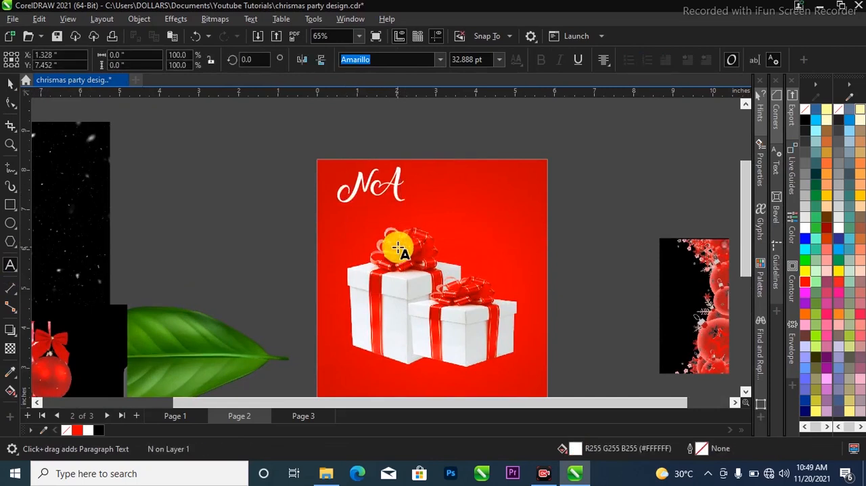
pyautogui.hotkey('ctrl', 'a')
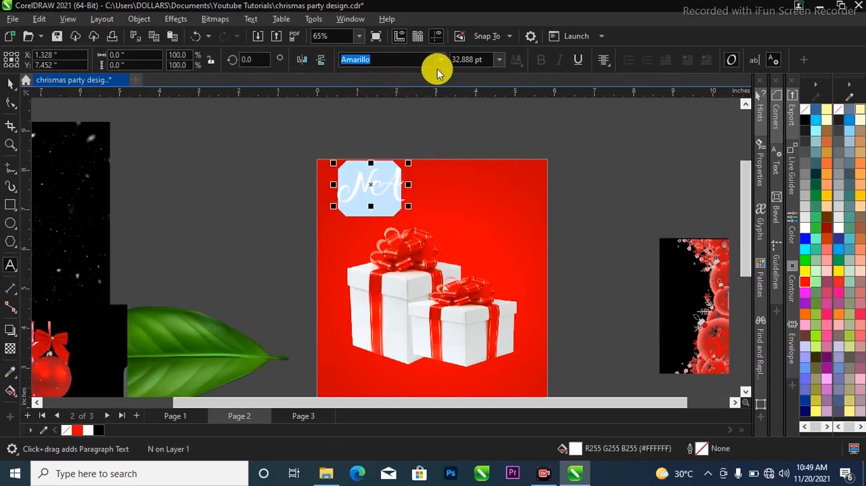
pyautogui.click(439, 62)
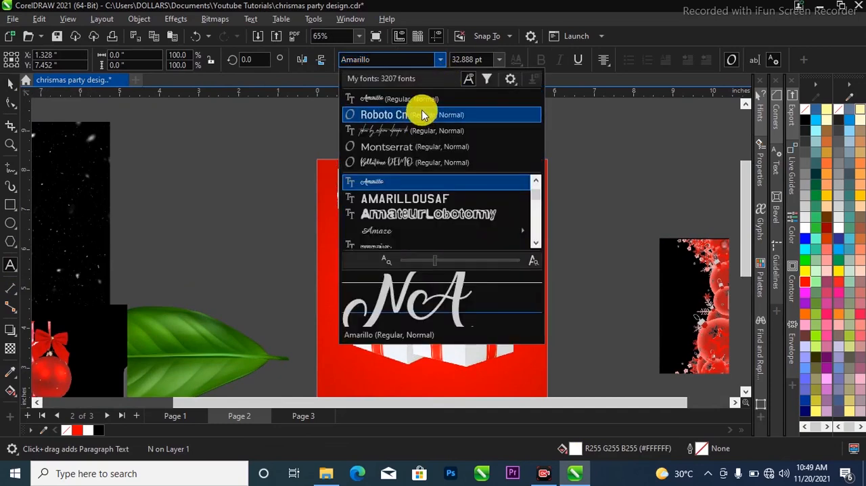
pyautogui.click(422, 114)
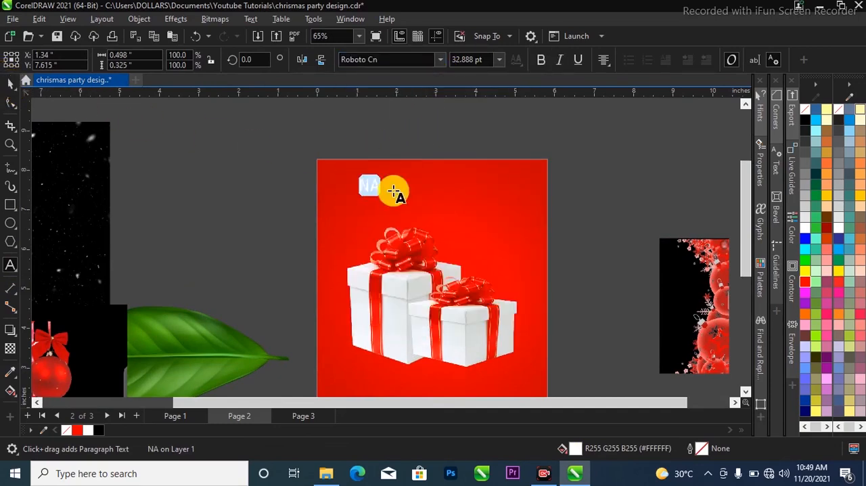
# Complete the text line above the gift boxes so it reads "NAUGHTY HOUSE PARTY PRESENT"
pyautogui.scroll(1, 378, 188)
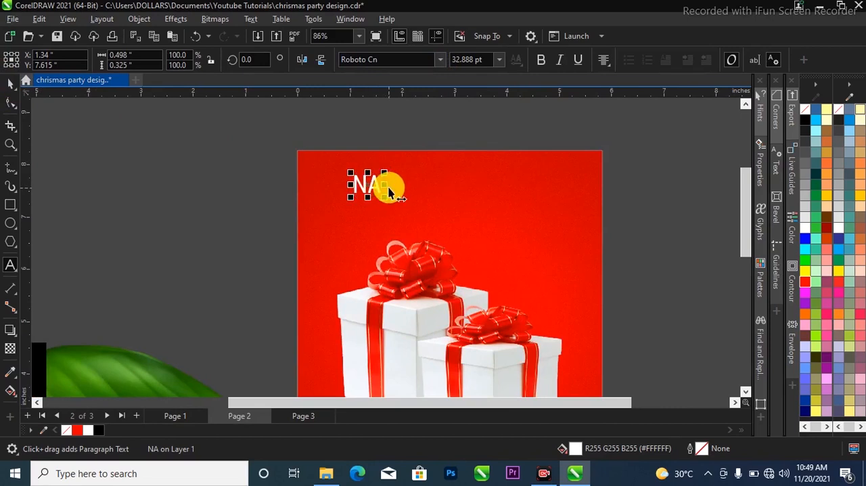
pyautogui.write('H')
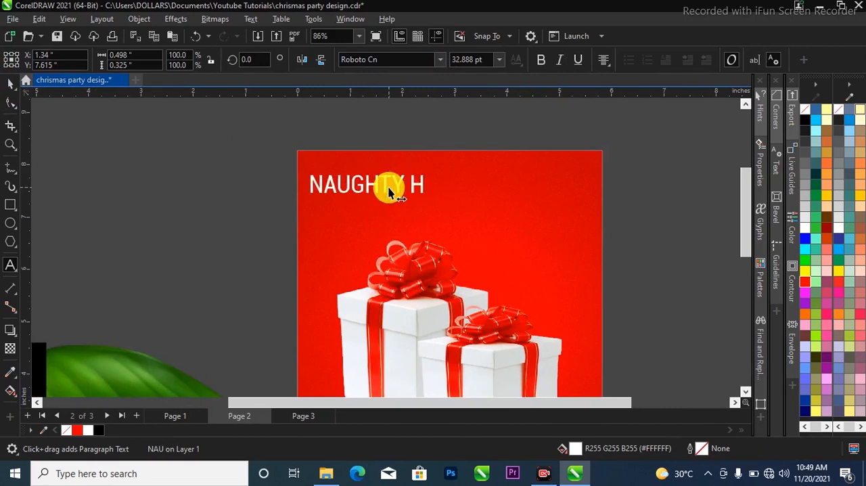
pyautogui.write('OUSE PARTU')
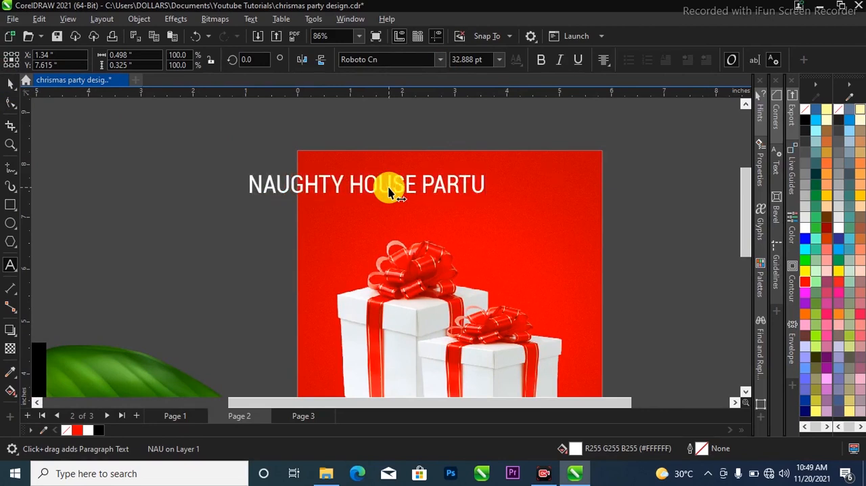
pyautogui.press('BackSpace')
pyautogui.write('Y ')
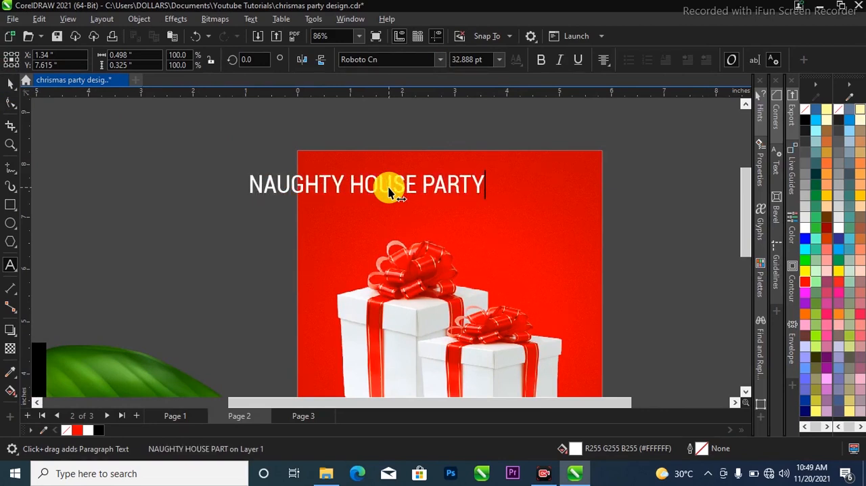
pyautogui.write('PRESSE')
pyautogui.press('BackSpace')
pyautogui.press('BackSpace')
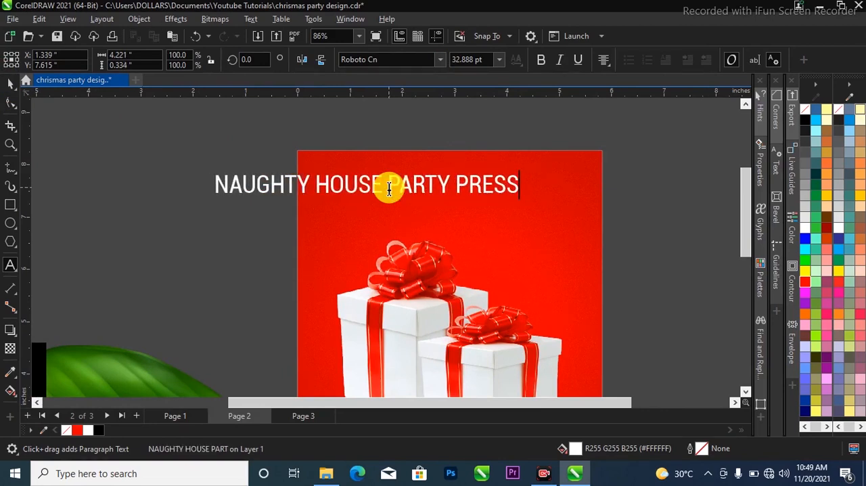
pyautogui.write('ENT')
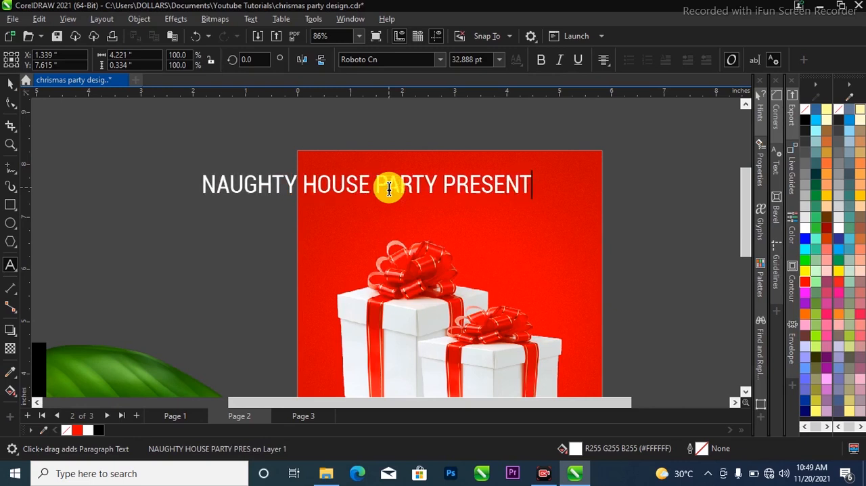
pyautogui.hotkey('ctrl', 'space')
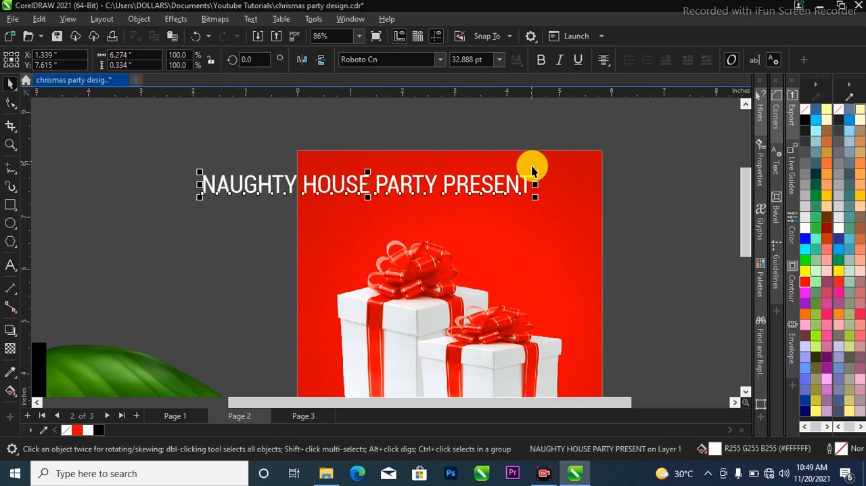
# Set the NAUGHTY HOUSE PARTY PRESENT text to 12 pt and centre it horizontally on the red background
pyautogui.click(499, 61)
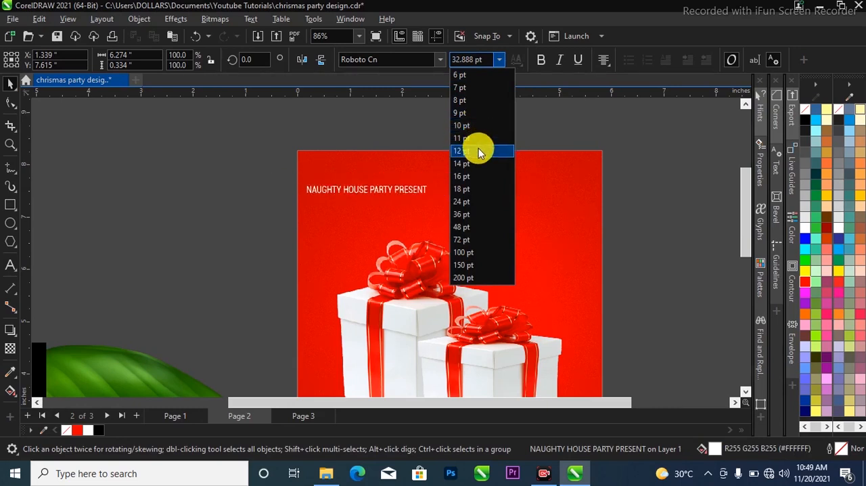
pyautogui.click(478, 150)
pyautogui.keyDown('shift'); pyautogui.click(549, 192); pyautogui.keyUp('shift')
pyautogui.press('z')
pyautogui.moveTo(221, 111); pyautogui.dragTo(624, 257)
pyautogui.press('space')
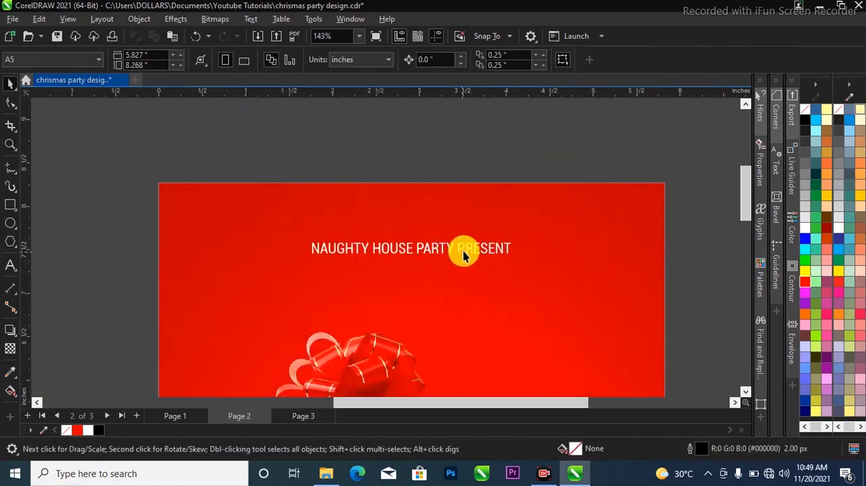
# Widen the character spacing of the NAUGHTY HOUSE PARTY PRESENT text until the line is about 3.9 inches wide
pyautogui.click(464, 251)
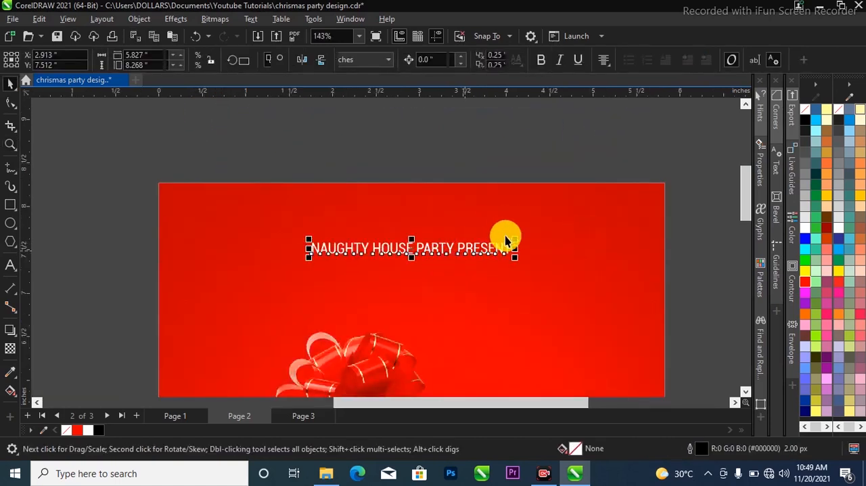
pyautogui.click(10, 102)
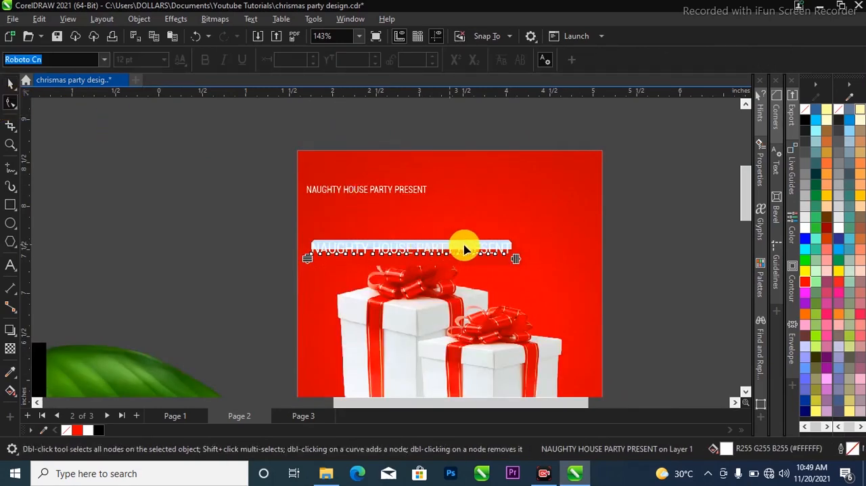
pyautogui.moveTo(512, 259); pyautogui.dragTo(636, 257)
pyautogui.moveTo(646, 258); pyautogui.dragTo(659, 256)
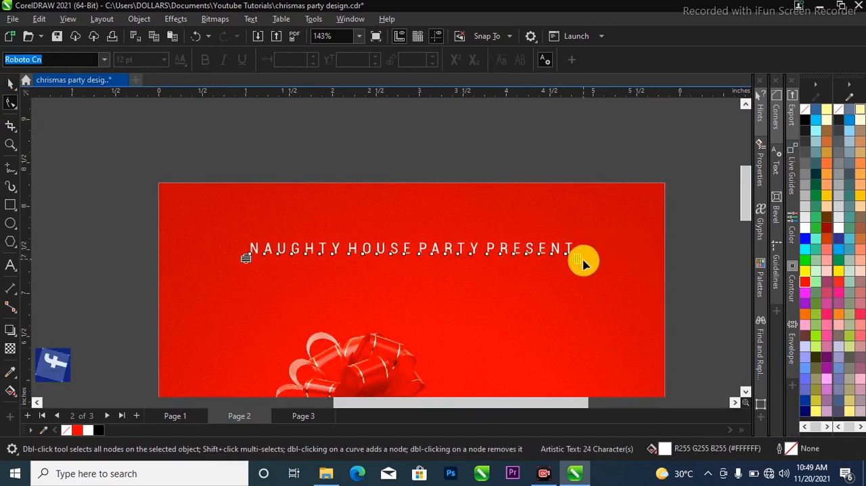
pyautogui.press('space')
# Move the spaced text line slightly up to about Y 7.69 inches and centre it horizontally on the red background
pyautogui.scroll(-1, 494, 201)
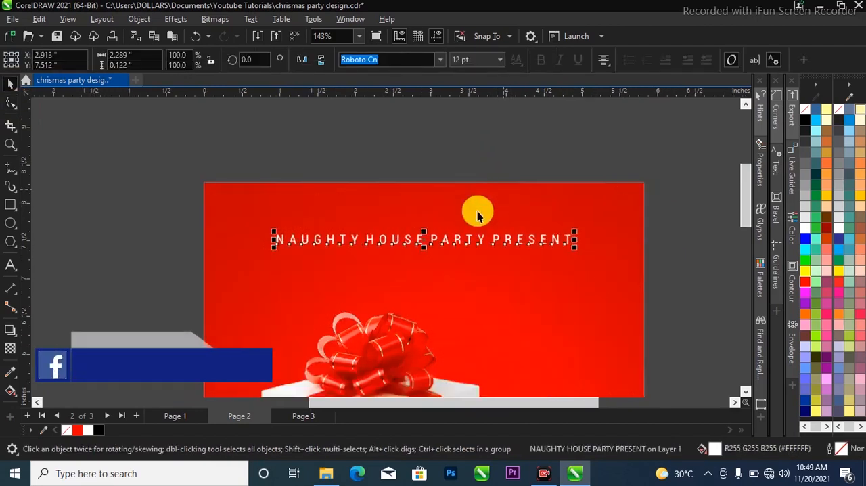
pyautogui.click(471, 239)
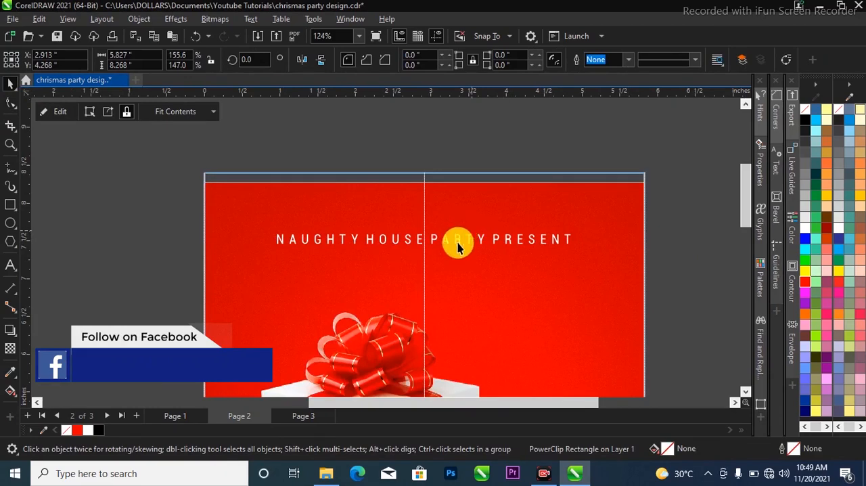
pyautogui.click(458, 240)
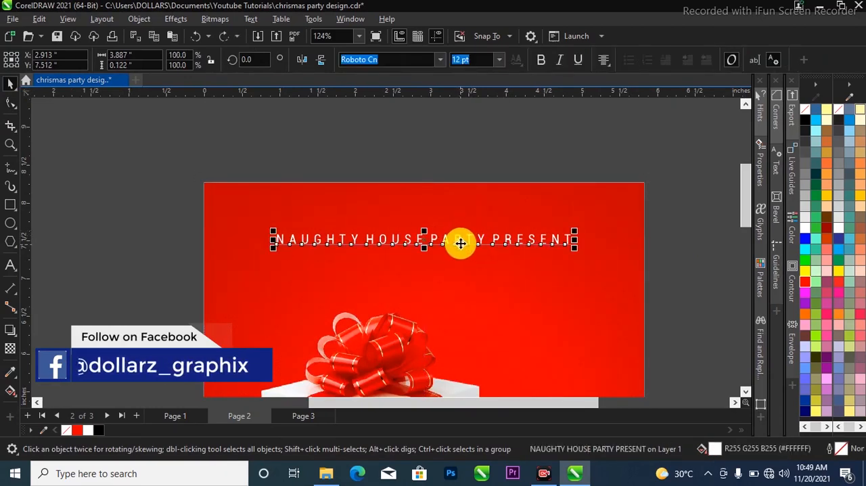
pyautogui.moveTo(460, 244); pyautogui.dragTo(467, 232)
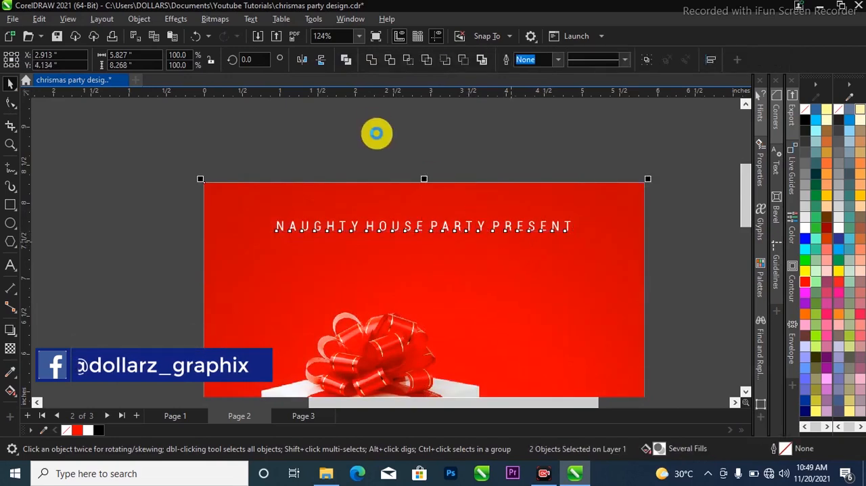
pyautogui.click(415, 226)
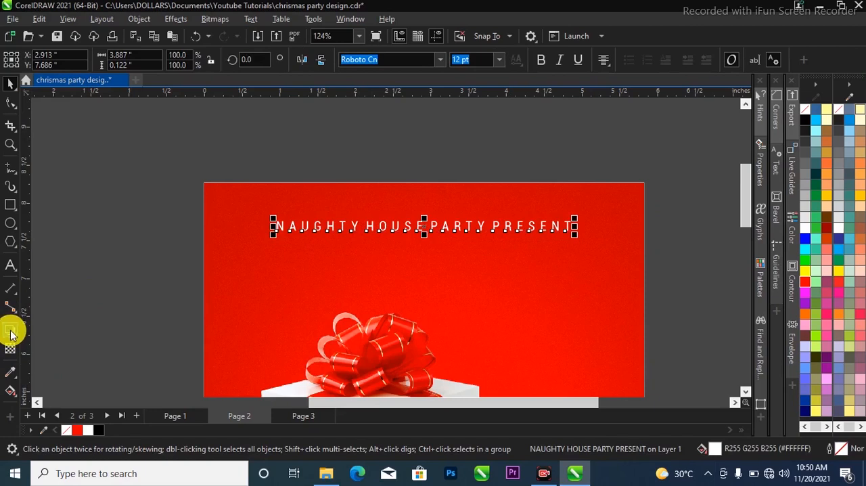
# Add a black Multiply drop shadow with opacity 50 and feather 15 along the text line, and deselect it
pyautogui.click(12, 331)
pyautogui.scroll(2, 277, 228)
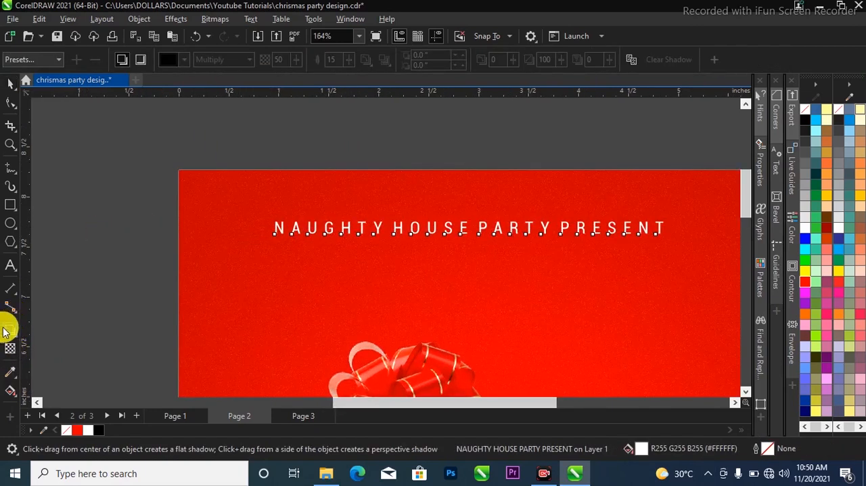
pyautogui.moveTo(276, 229)
pyautogui.mouseDown()
pyautogui.moveTo(422, 224)
pyautogui.moveTo(580, 251)
pyautogui.moveTo(635, 238)
pyautogui.moveTo(665, 250)
pyautogui.mouseUp()
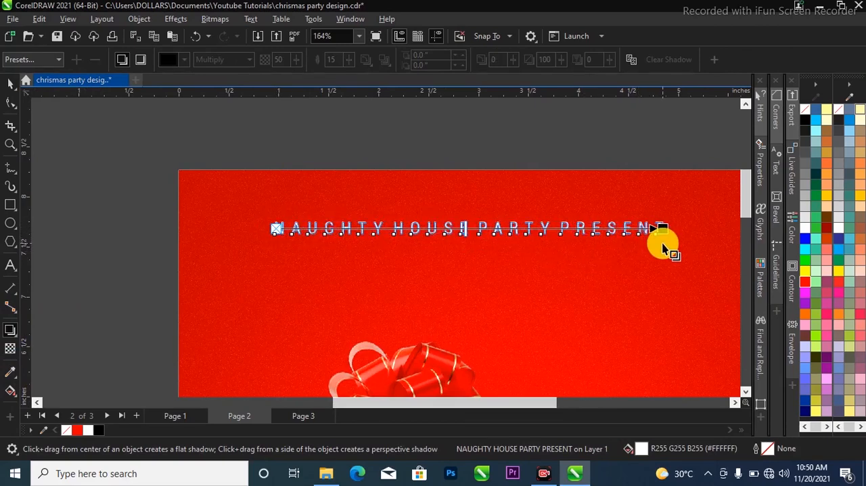
pyautogui.moveTo(663, 246); pyautogui.dragTo(663, 246)
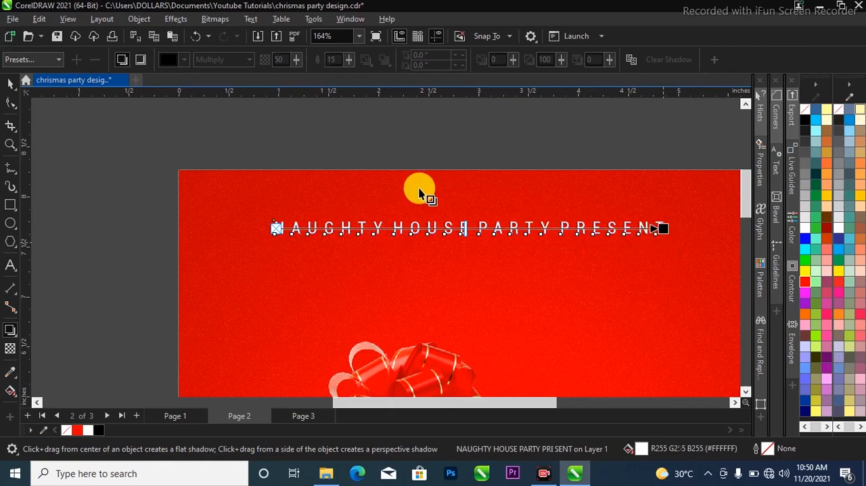
pyautogui.click(10, 82)
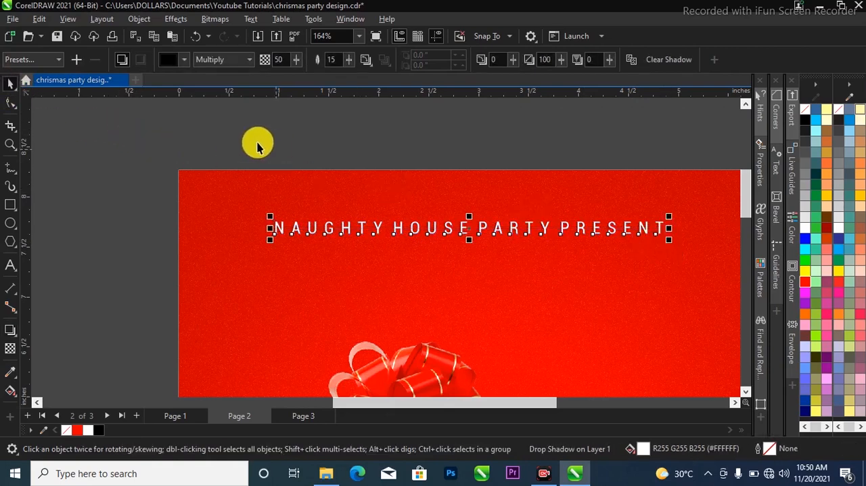
pyautogui.scroll(-2, 312, 160)
pyautogui.click(404, 149)
pyautogui.scroll(-1, 442, 227)
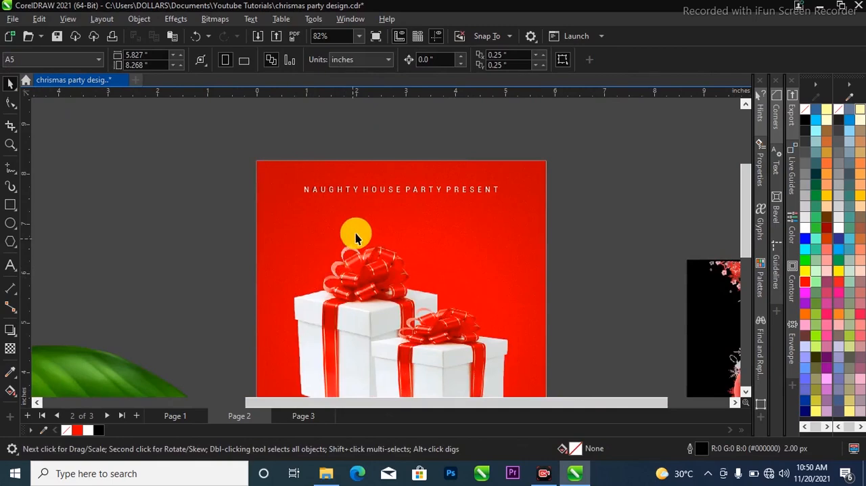
# Scale the gift box group down about its centre to about 4.2 inches wide, and add the red background to the selection
pyautogui.scroll(-2, 355, 233)
pyautogui.scroll(1, 381, 290)
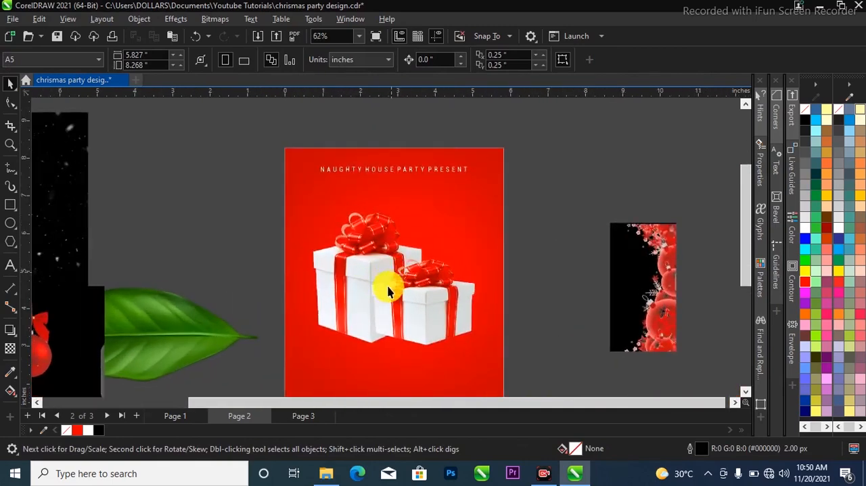
pyautogui.scroll(-1, 415, 286)
pyautogui.scroll(1, 429, 318)
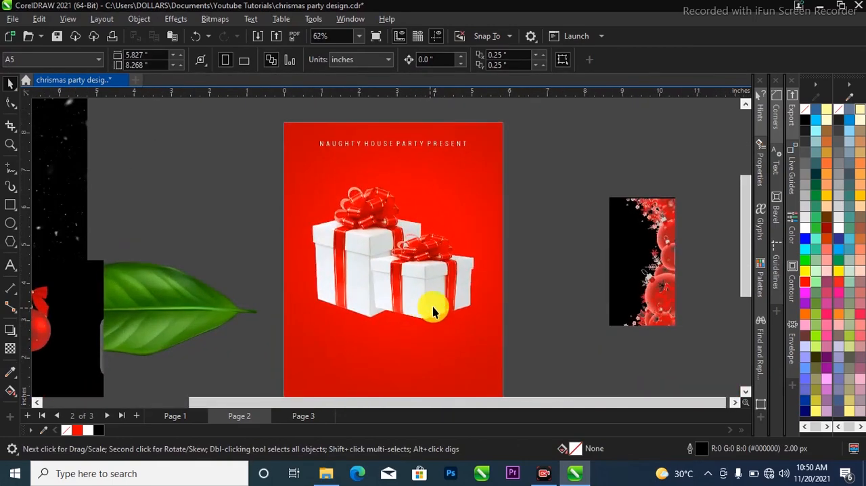
pyautogui.click(439, 306)
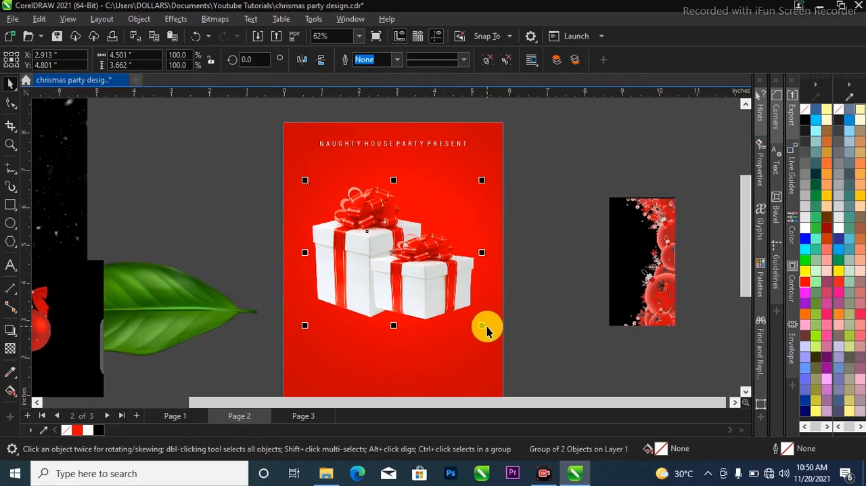
pyautogui.moveTo(482, 328); pyautogui.dragTo(471, 316)
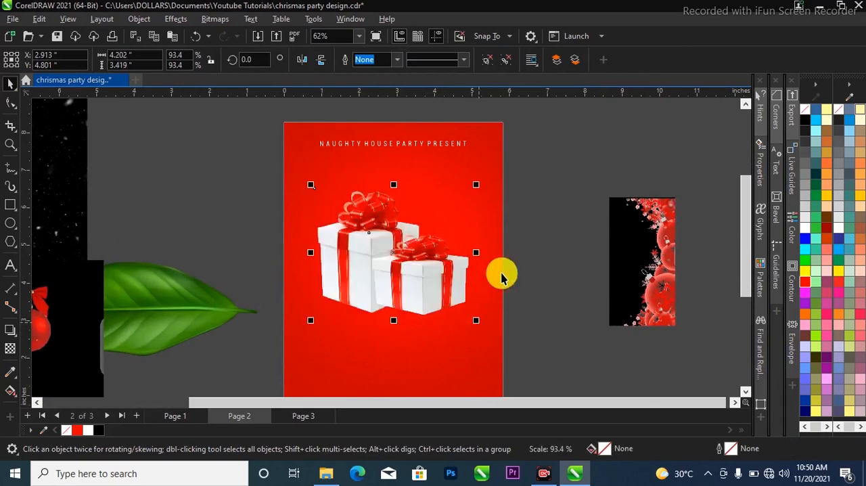
pyautogui.scroll(-1, 401, 309)
pyautogui.scroll(1, 405, 251)
pyautogui.scroll(-1, 527, 189)
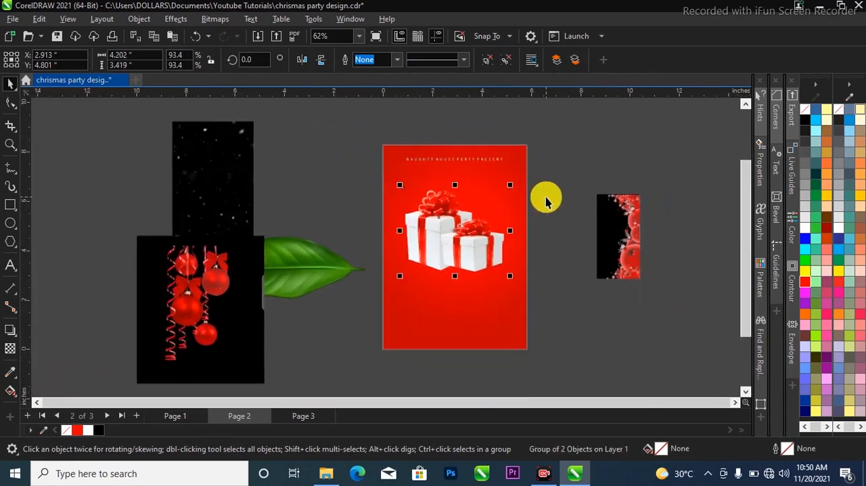
pyautogui.scroll(1, 498, 237)
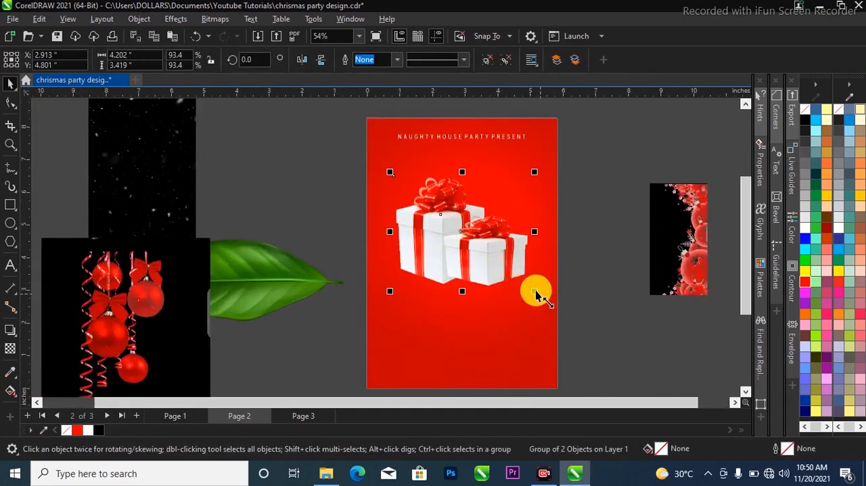
pyautogui.moveTo(531, 286); pyautogui.dragTo(531, 287)
pyautogui.keyDown('shift'); pyautogui.click(490, 322); pyautogui.keyUp('shift')
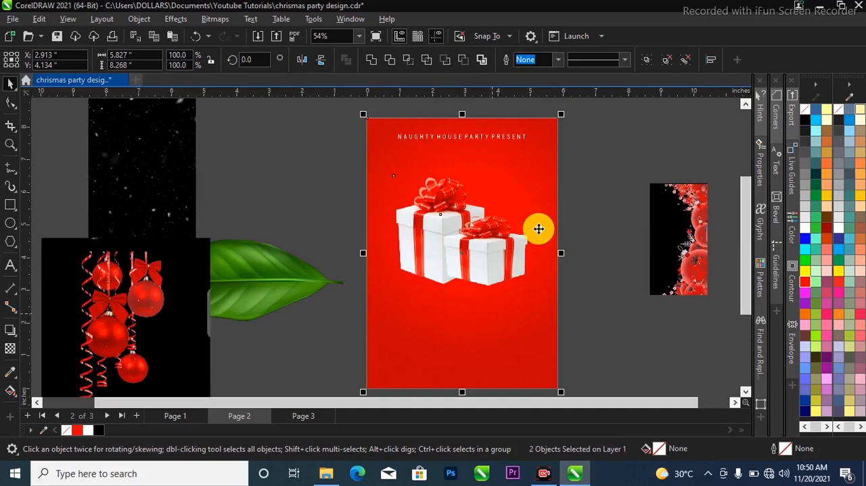
# Place the ornament image beside the red background and trim its right edge so the image is about 4.59 inches wide
pyautogui.click(131, 290)
pyautogui.moveTo(131, 290)
pyautogui.mouseDown()
pyautogui.moveTo(351, 162)
pyautogui.moveTo(314, 174)
pyautogui.mouseUp()
pyautogui.click(9, 103)
pyautogui.moveTo(344, 116); pyautogui.dragTo(375, 313)
pyautogui.click(9, 86)
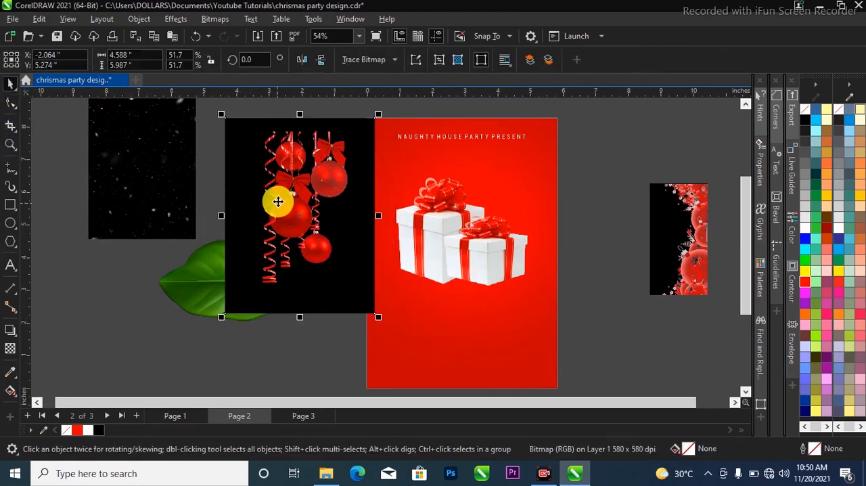
pyautogui.rightClick(290, 180)
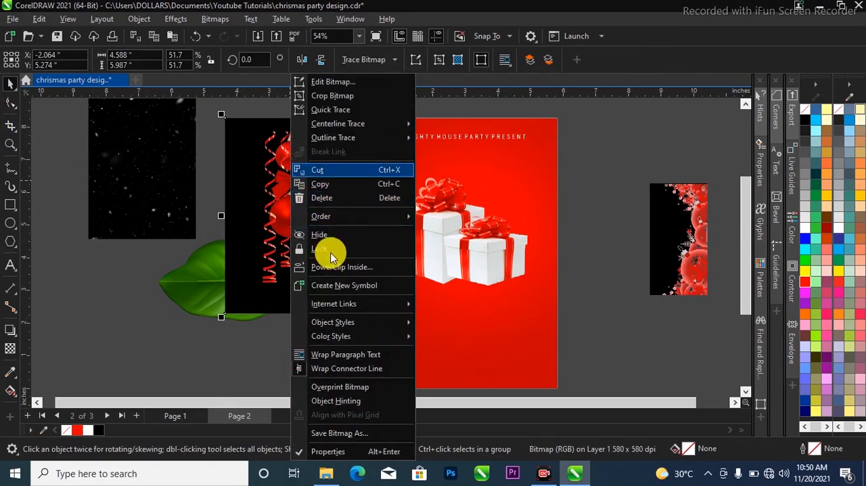
pyautogui.click(165, 359)
pyautogui.click(307, 190)
pyautogui.moveTo(276, 181); pyautogui.dragTo(392, 164)
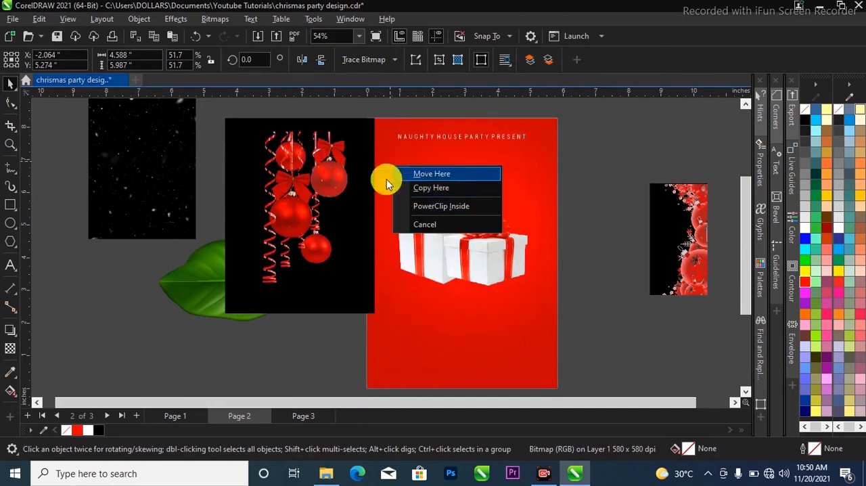
pyautogui.click(309, 213)
# PowerClip the ornament image inside the red background rectangle
pyautogui.moveTo(309, 213); pyautogui.dragTo(398, 173)
pyautogui.click(303, 182)
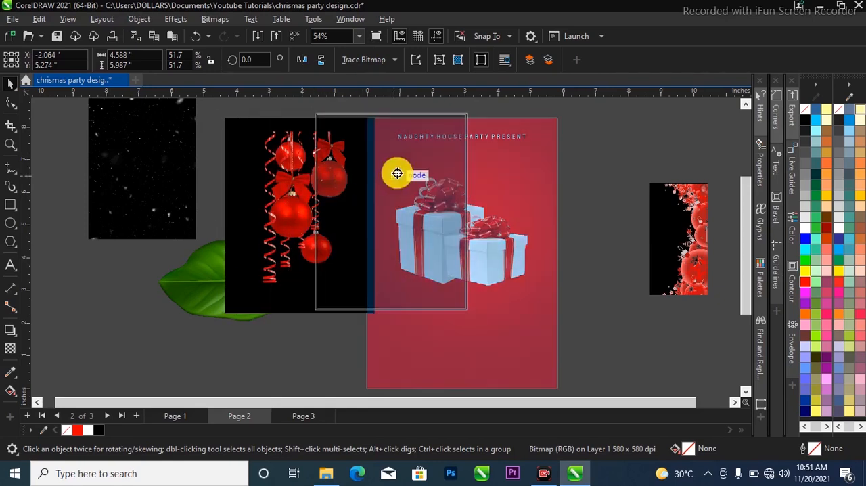
pyautogui.moveTo(398, 174); pyautogui.dragTo(397, 175)
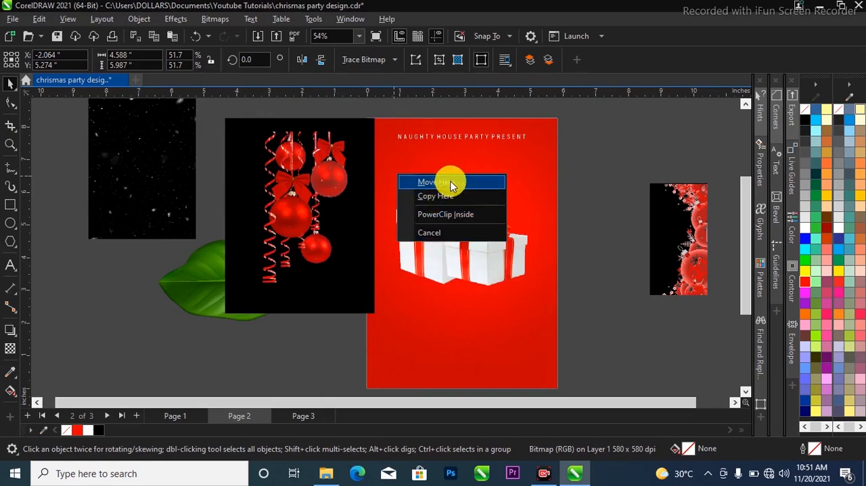
pyautogui.click(432, 218)
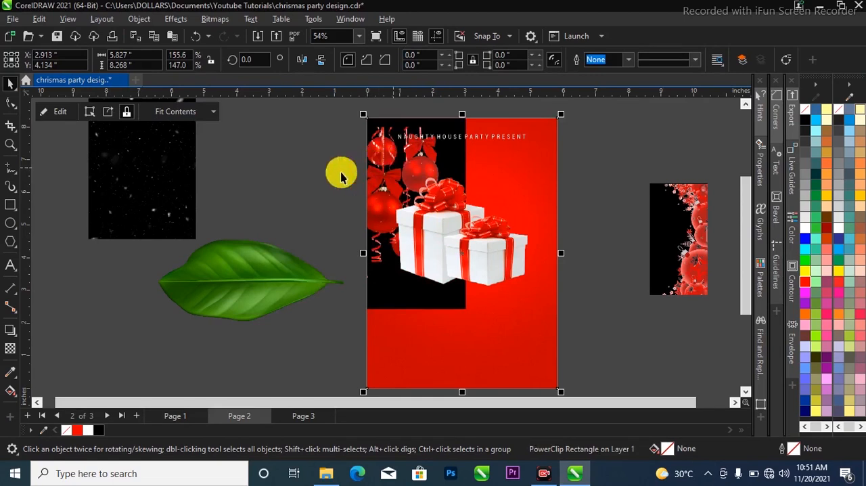
# Open the PowerClip contents for editing and scale the ornament image to about 3.03 inches wide at the background's upper-left corner
pyautogui.scroll(-2, 315, 206)
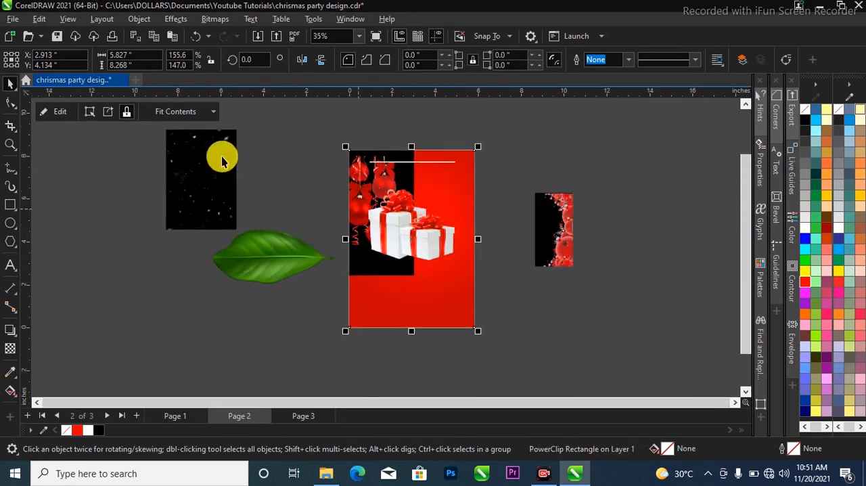
pyautogui.click(56, 115)
pyautogui.scroll(1, 316, 161)
pyautogui.click(388, 226)
pyautogui.moveTo(389, 226); pyautogui.dragTo(410, 238)
pyautogui.moveTo(423, 291); pyautogui.dragTo(382, 233)
pyautogui.moveTo(350, 188); pyautogui.dragTo(377, 196)
pyautogui.scroll(1, 382, 201)
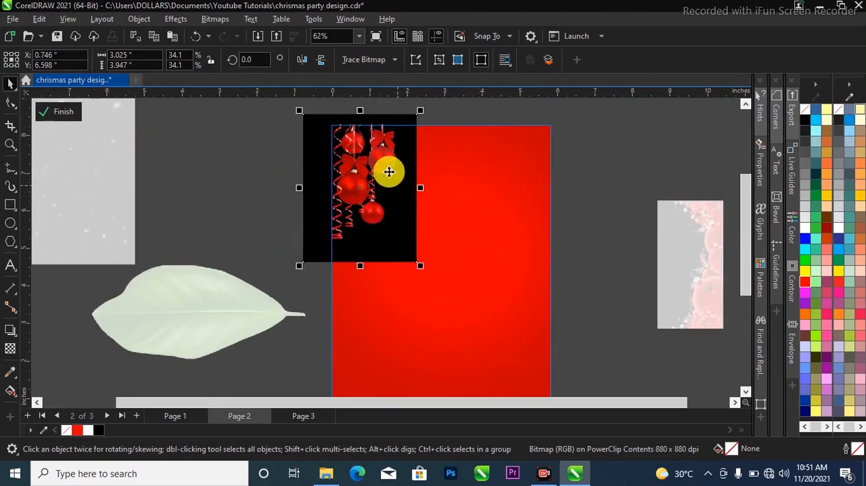
pyautogui.scroll(1, 374, 165)
pyautogui.scroll(-1, 227, 308)
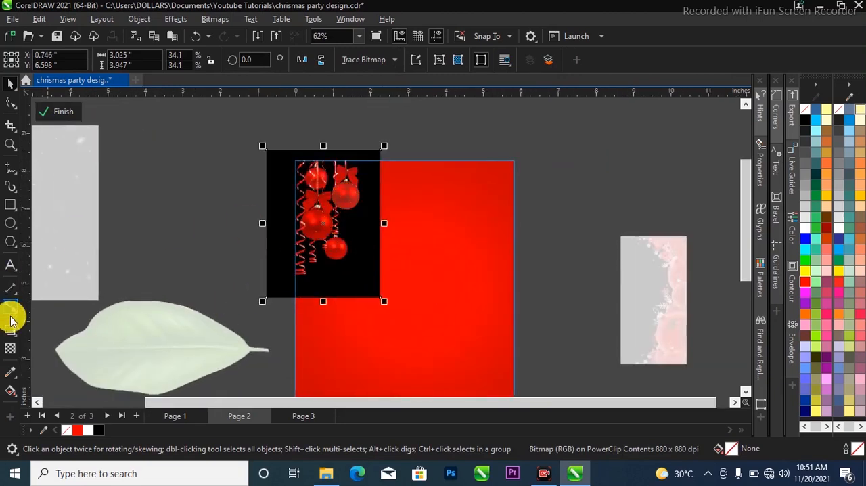
# Apply the Screen merge mode to the ornament image's transparency
pyautogui.click(9, 349)
pyautogui.click(180, 63)
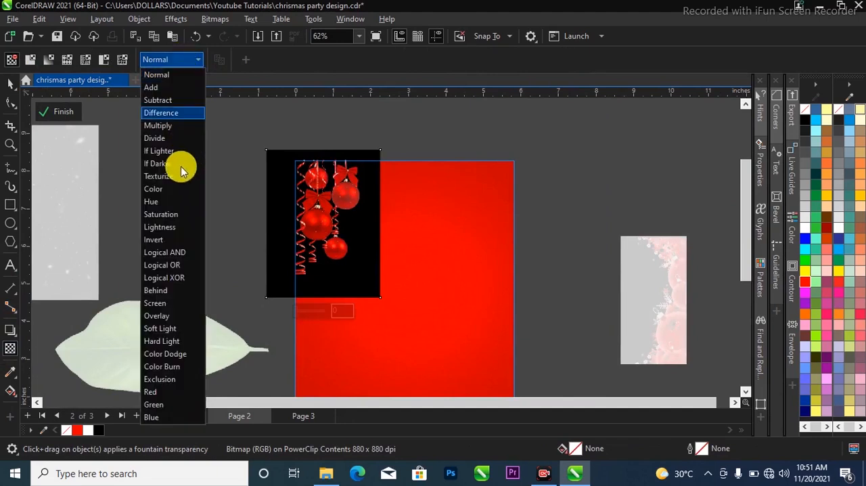
pyautogui.click(191, 62)
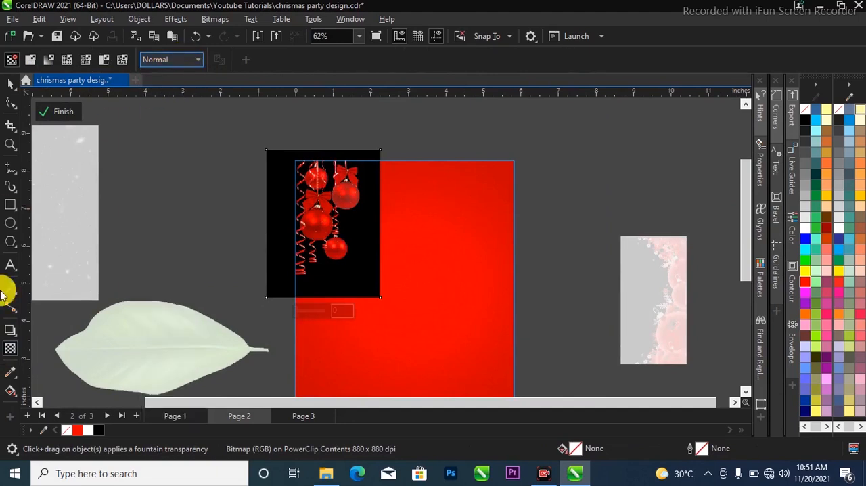
pyautogui.click(176, 63)
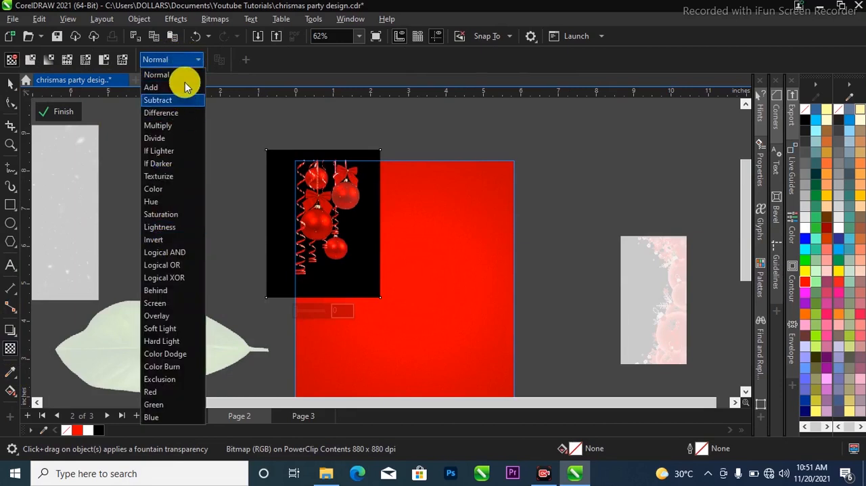
pyautogui.click(166, 303)
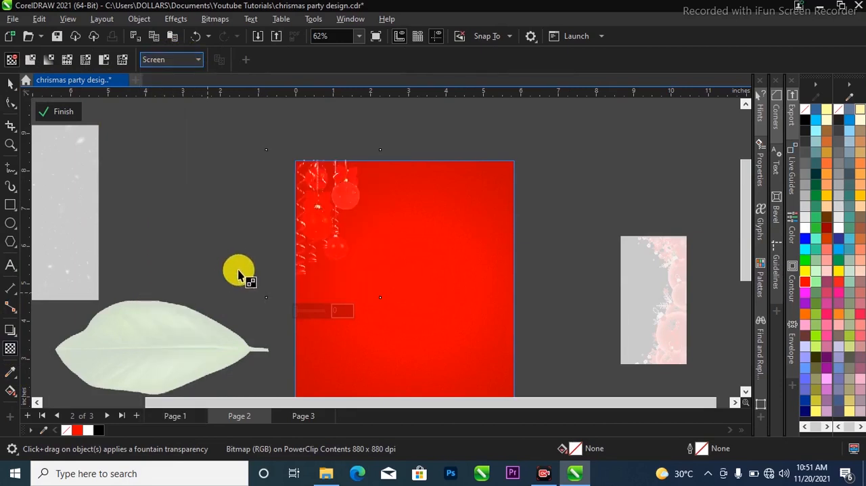
# Scale the ornament image to about 2.88 inches wide, finish editing the PowerClip contents and deselect
pyautogui.click(11, 84)
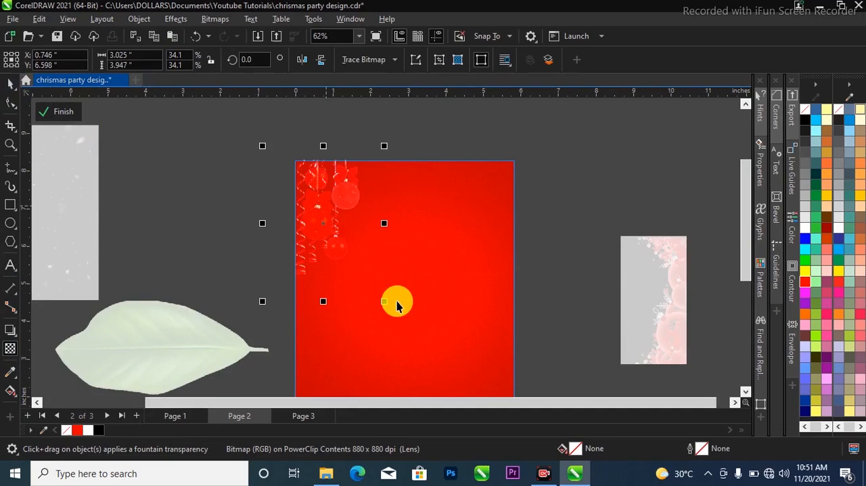
pyautogui.moveTo(385, 303); pyautogui.dragTo(379, 294)
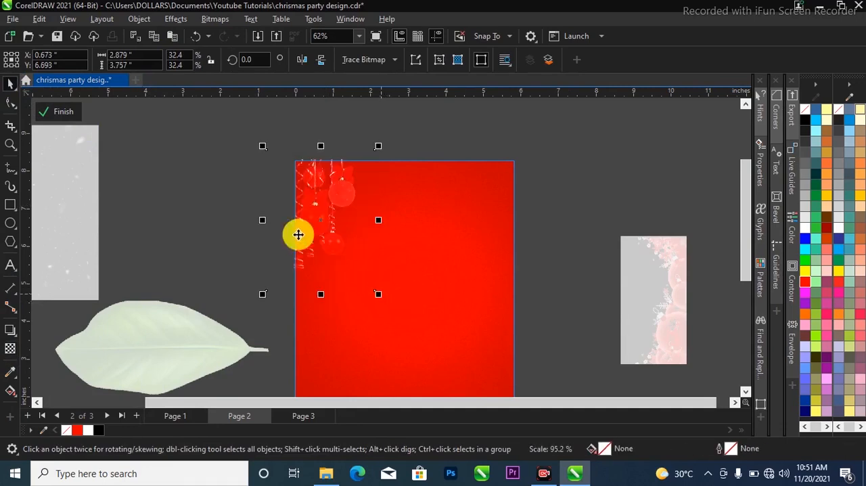
pyautogui.click(63, 112)
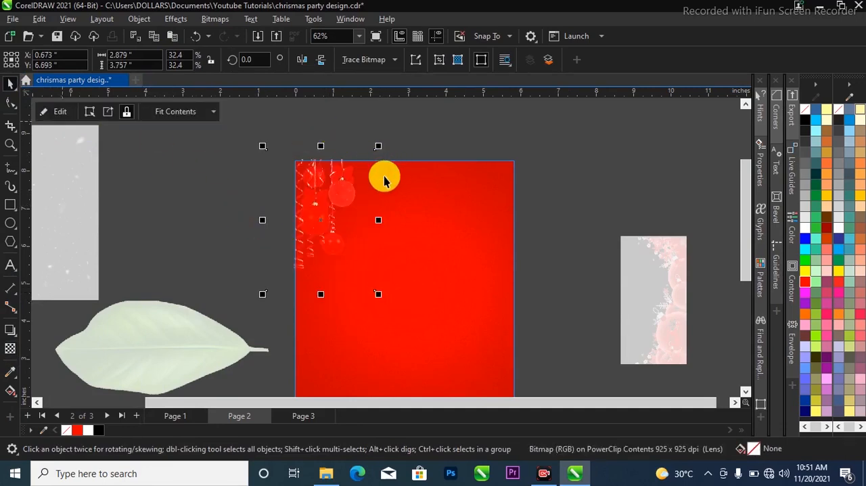
pyautogui.click(540, 182)
pyautogui.scroll(-1, 360, 183)
pyautogui.scroll(1, 339, 207)
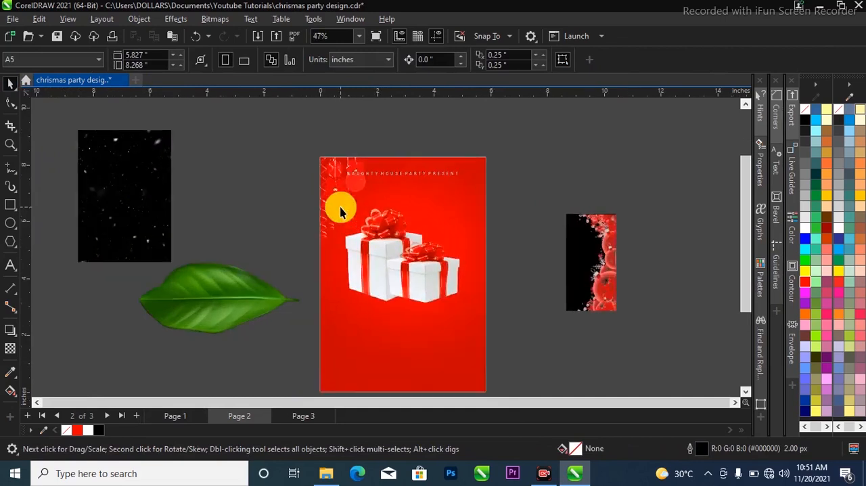
# Move the ornament image to about X 0.52, Y 6.89 inches and place a copy level with it at about X 5.43 inches
pyautogui.click(347, 200)
pyautogui.moveTo(346, 201); pyautogui.dragTo(341, 197)
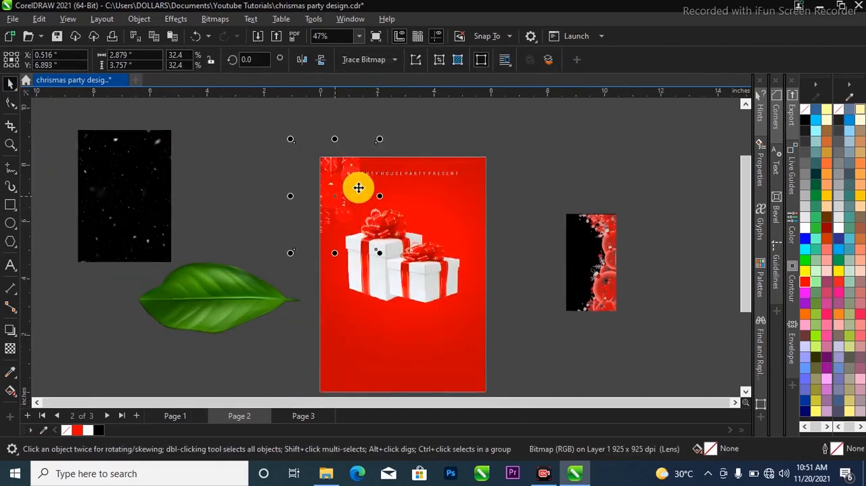
pyautogui.moveTo(331, 182); pyautogui.dragTo(470, 185)
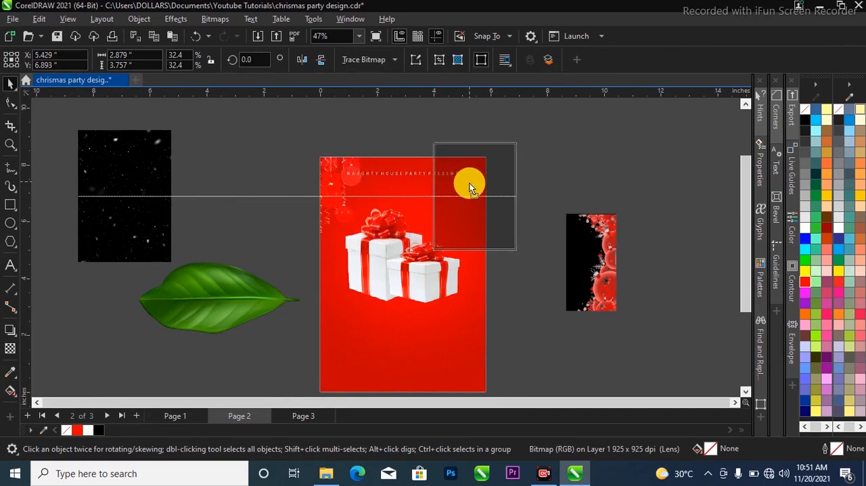
pyautogui.moveTo(470, 187); pyautogui.dragTo(476, 190)
pyautogui.rightClick(475, 190)
pyautogui.click(457, 194)
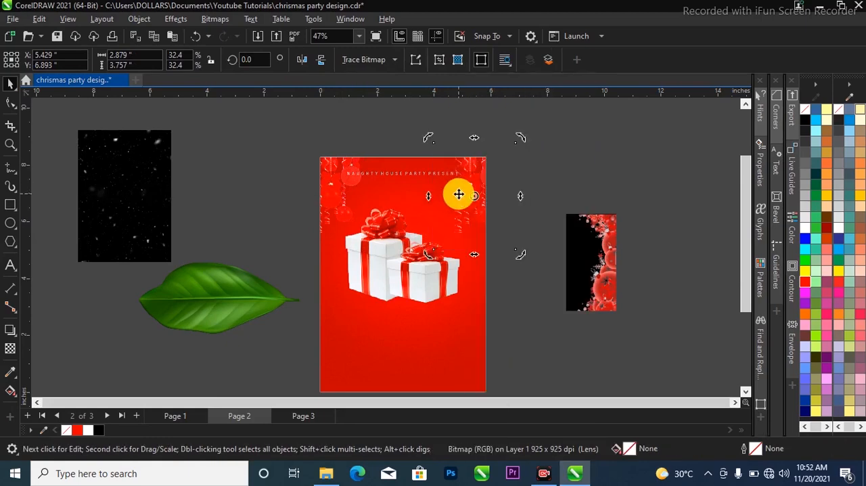
pyautogui.scroll(1, 458, 193)
pyautogui.click(570, 177)
pyautogui.scroll(1, 456, 181)
pyautogui.moveTo(484, 188); pyautogui.dragTo(481, 195)
pyautogui.click(528, 297)
pyautogui.scroll(-2, 343, 142)
# Bring the black snow-effect image beside the flyer and PowerClip it inside the red background rectangle
pyautogui.click(129, 180)
pyautogui.moveTo(129, 180); pyautogui.dragTo(241, 199)
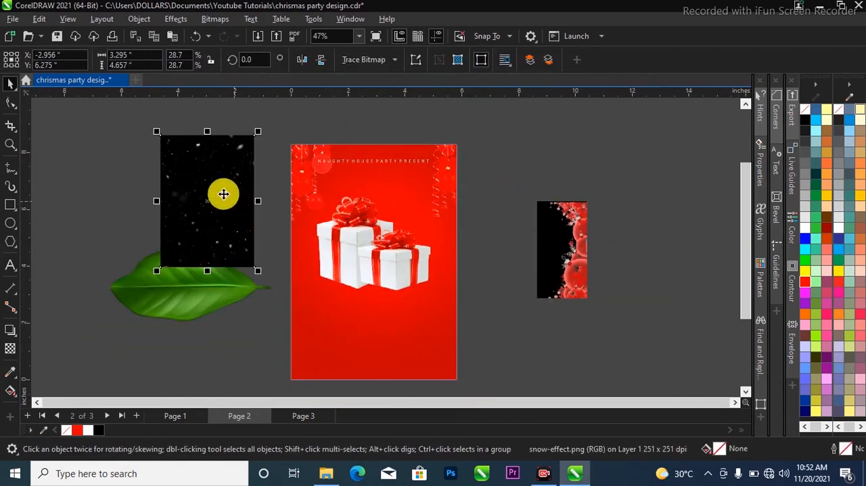
pyautogui.rightClick(215, 165)
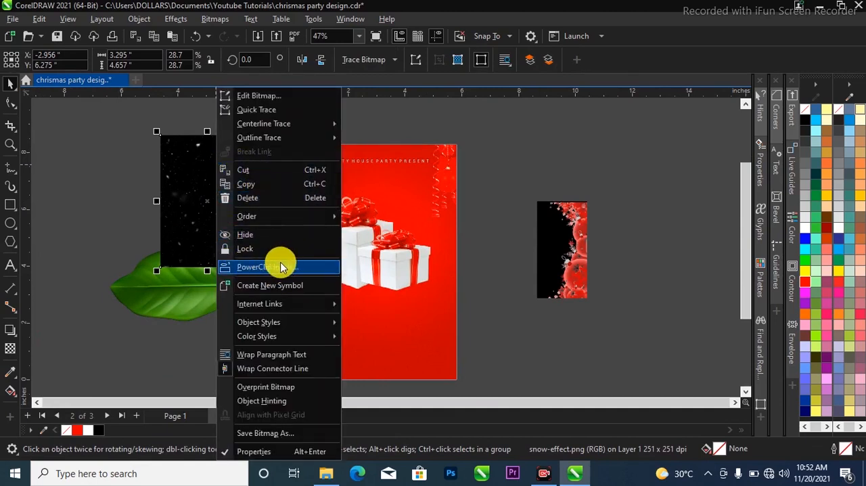
pyautogui.click(176, 310)
pyautogui.click(200, 231)
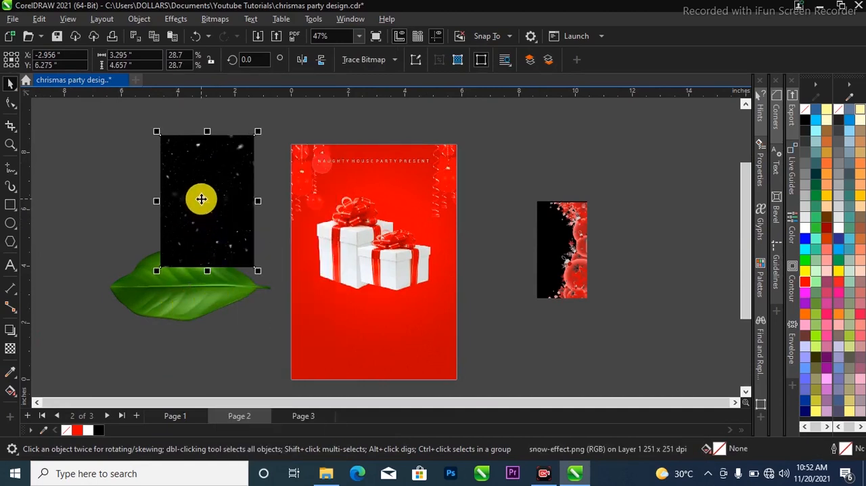
pyautogui.moveTo(213, 170); pyautogui.dragTo(339, 319)
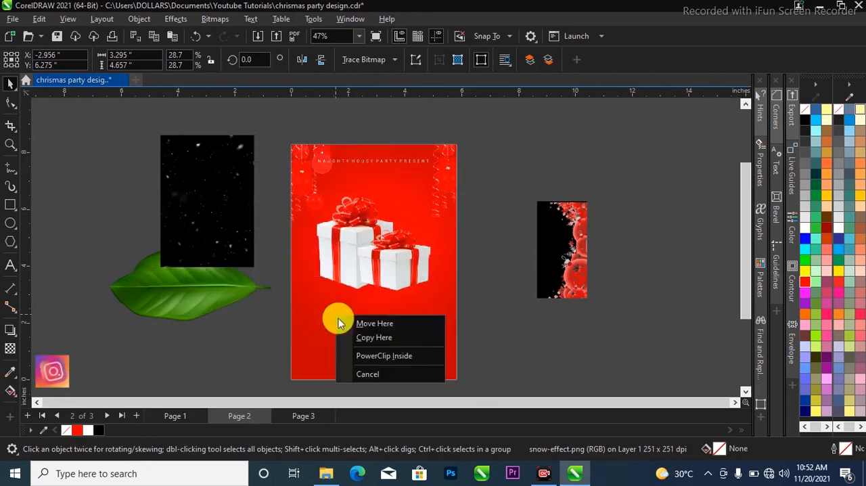
pyautogui.click(379, 356)
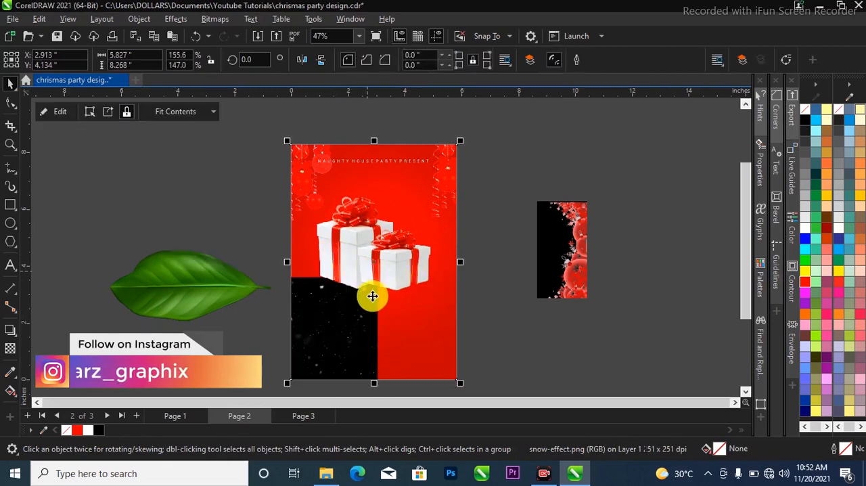
# Enlarge the clipped snow image to about 6.61 by 9.35 inches, centre it over the whole background and deselect it
pyautogui.click(349, 310)
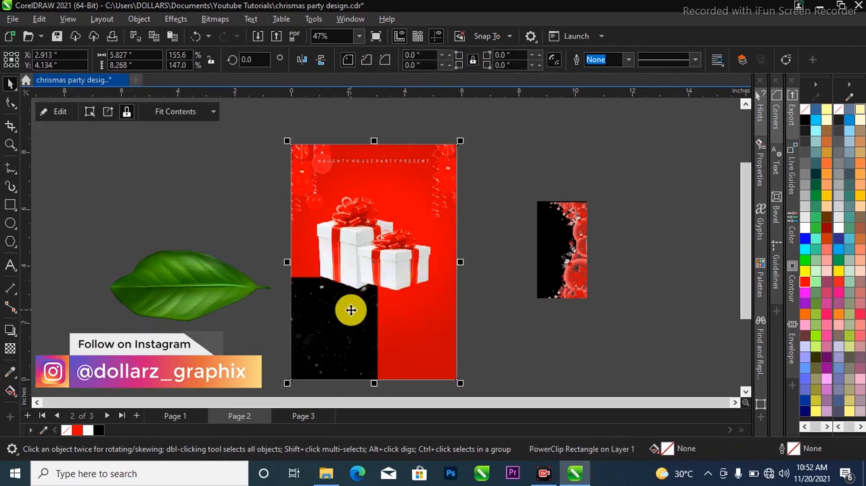
pyautogui.keyDown('ctrl'); pyautogui.click(307, 313); pyautogui.keyUp('ctrl')
pyautogui.moveTo(353, 329); pyautogui.dragTo(514, 129)
pyautogui.moveTo(387, 268)
pyautogui.mouseDown()
pyautogui.moveTo(371, 265)
pyautogui.moveTo(377, 264)
pyautogui.mouseUp()
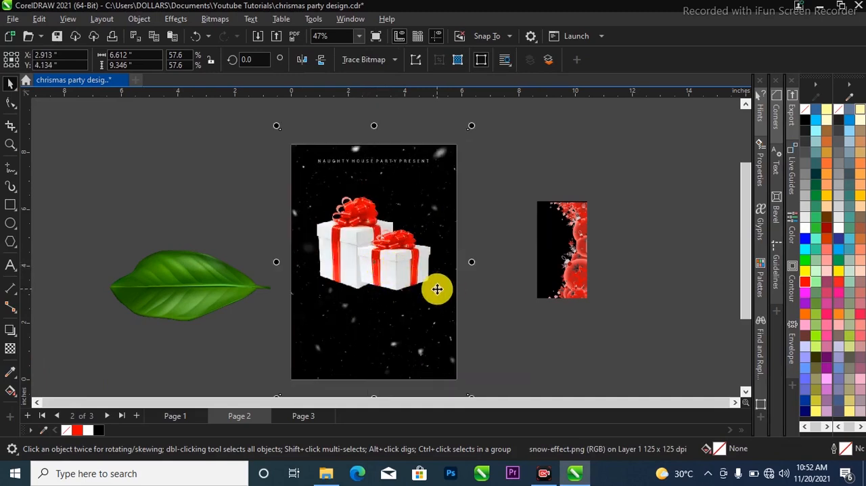
pyautogui.click(504, 215)
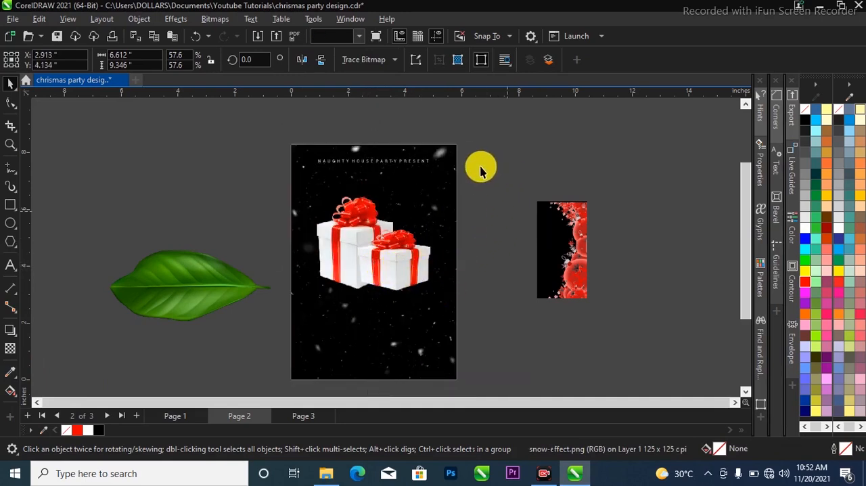
# Bring the ornament image in the flyer's upper-left corner in front of the snow image inside the clipped background
pyautogui.click(299, 164)
pyautogui.scroll(2, 299, 164)
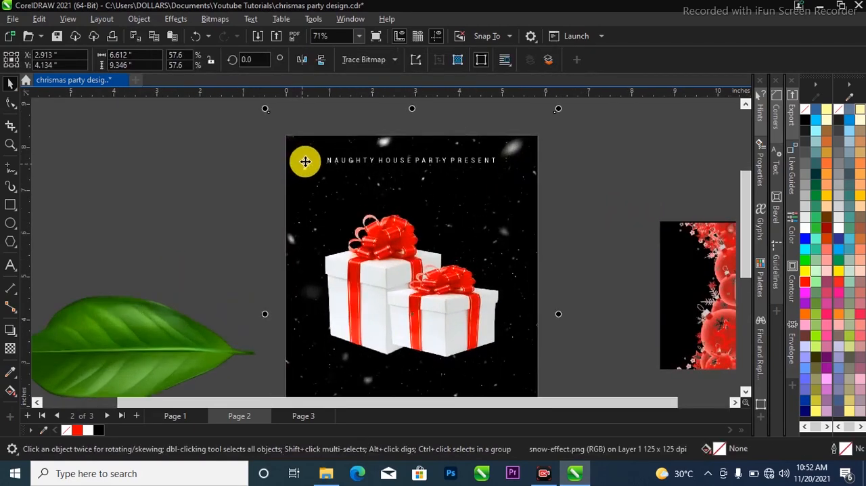
pyautogui.click(303, 162)
pyautogui.scroll(-1, 298, 178)
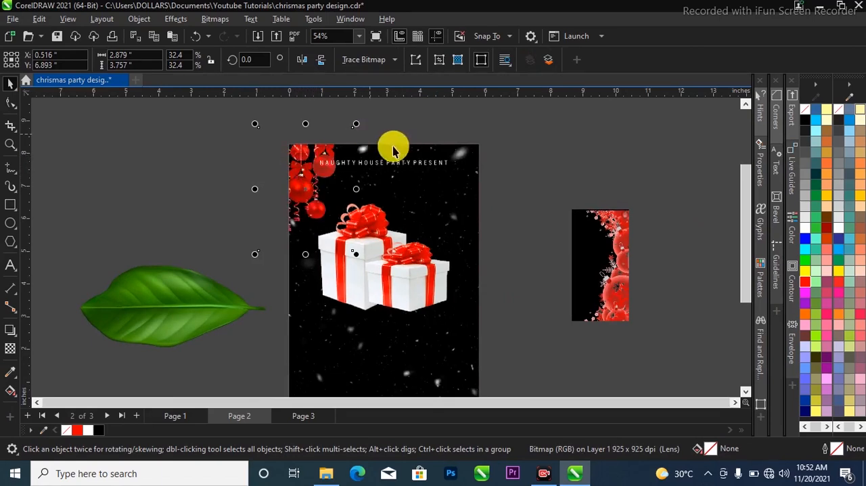
# Bring the second ornament image in front of the snow and place it at about X 5.67, Y 7.01 inches in the flyer's upper-right corner
pyautogui.click(469, 168)
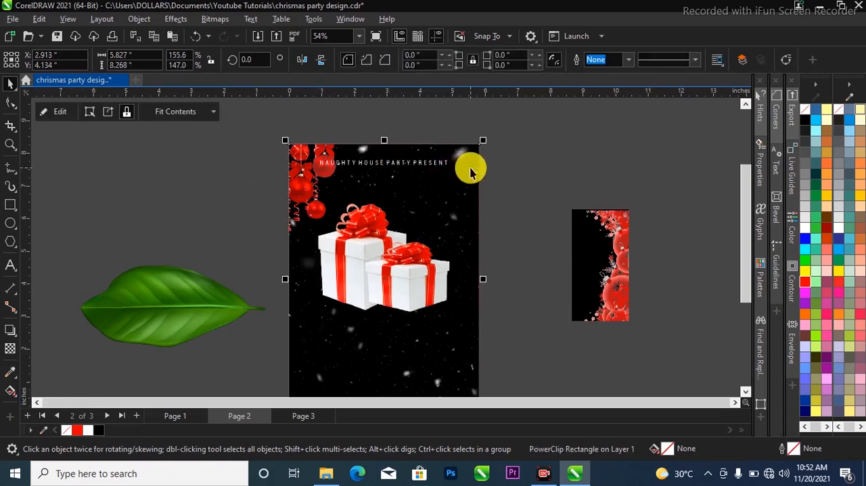
pyautogui.keyDown('alt'); pyautogui.click(471, 168); pyautogui.keyUp('alt')
pyautogui.keyDown('alt'); pyautogui.click(467, 183); pyautogui.keyUp('alt')
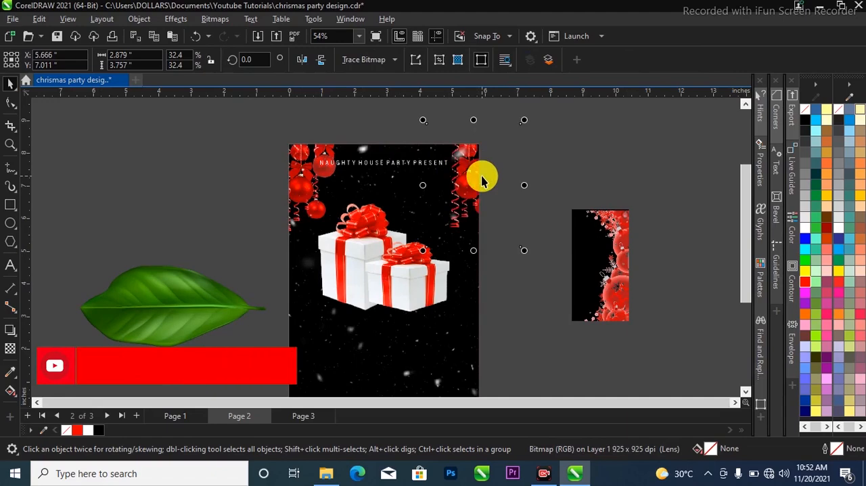
pyautogui.scroll(-2, 372, 128)
pyautogui.scroll(2, 387, 179)
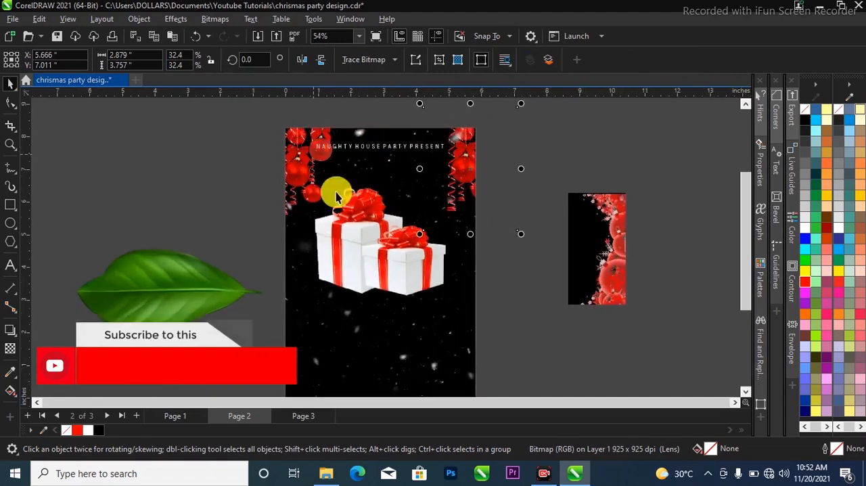
# Set the merge mode of the clipped snow image's transparency to Screen
pyautogui.scroll(-2, 356, 307)
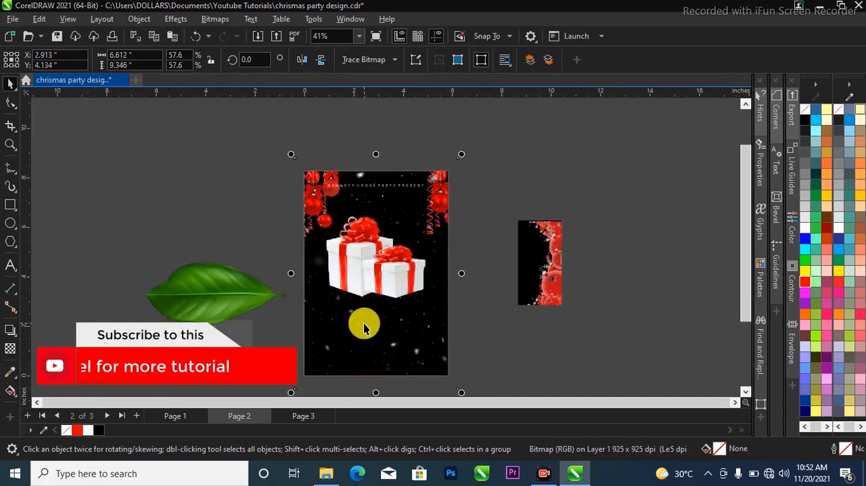
pyautogui.moveTo(357, 323); pyautogui.dragTo(563, 363)
pyautogui.hotkey('ctrl', 'z')
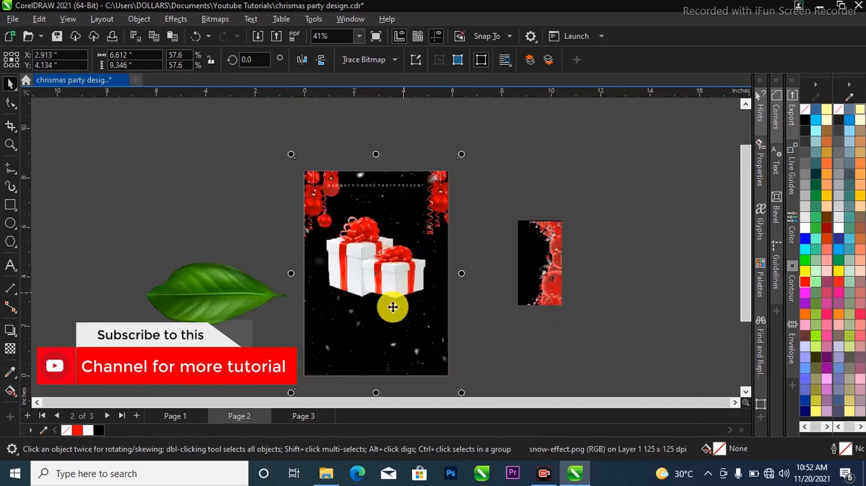
pyautogui.click(8, 350)
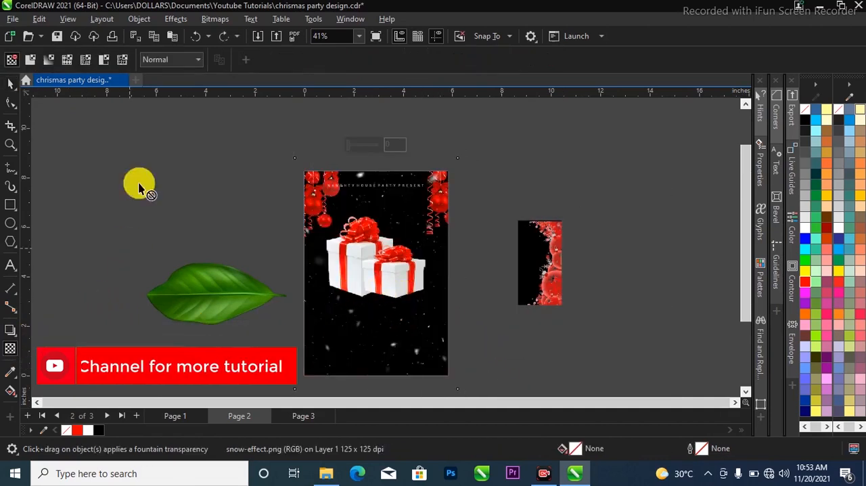
pyautogui.click(169, 61)
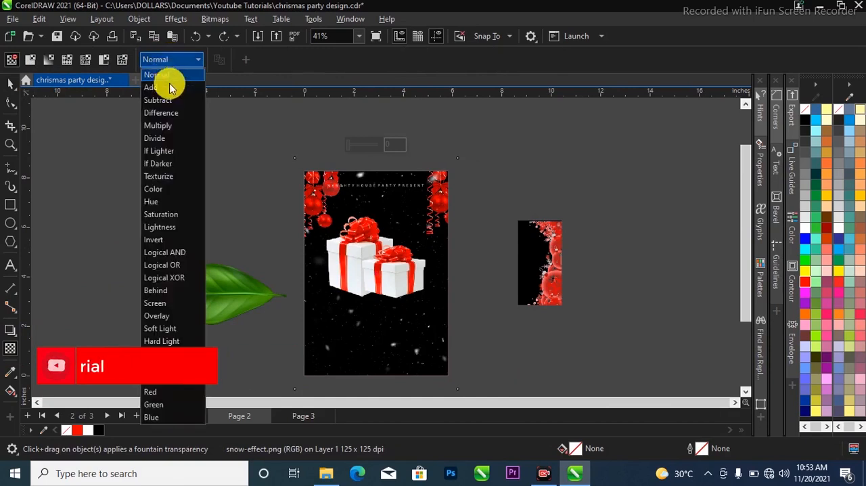
pyautogui.click(193, 302)
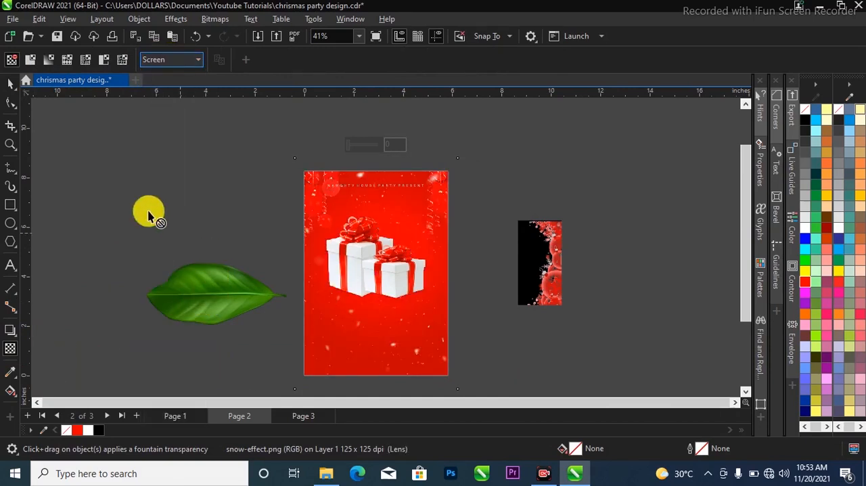
pyautogui.click(10, 82)
# Apply a Gaussian Blur with a radius of 7.3 pixels to the snow image
pyautogui.scroll(-1, 392, 326)
pyautogui.scroll(3, 408, 285)
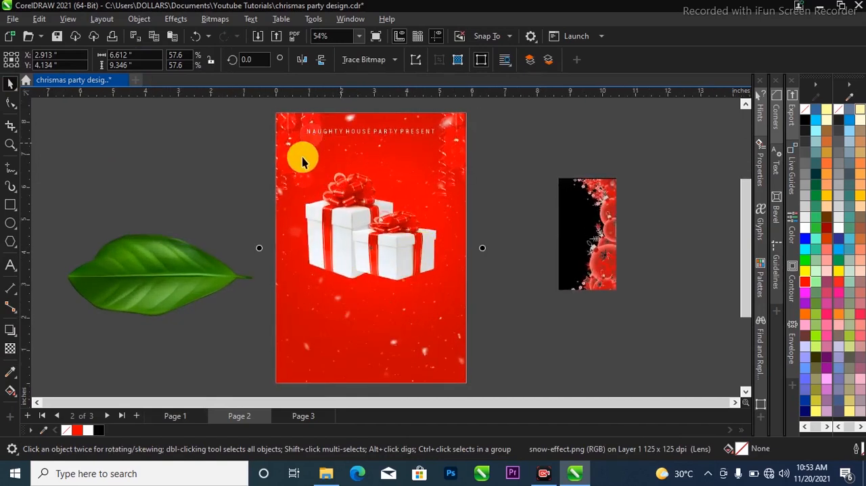
pyautogui.click(179, 19)
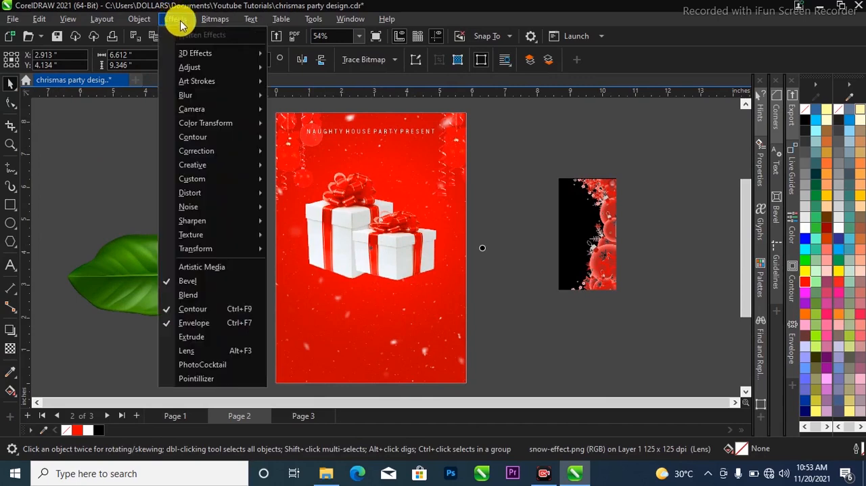
pyautogui.moveTo(199, 93)
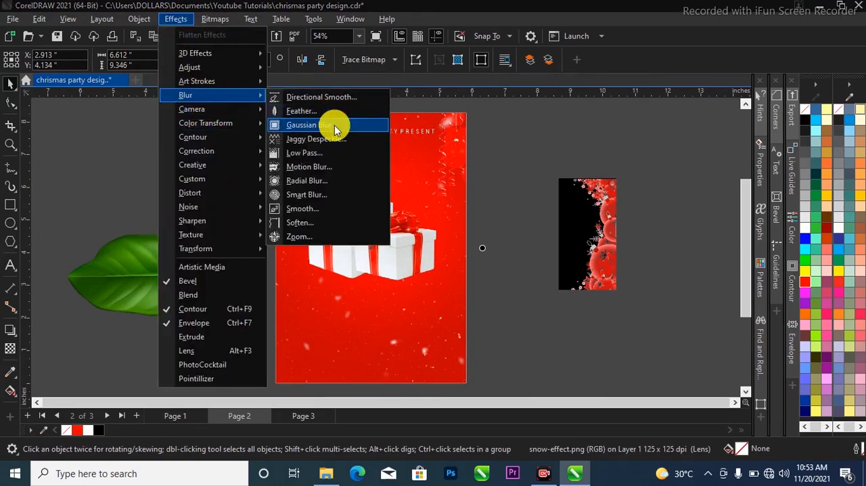
pyautogui.click(328, 125)
pyautogui.moveTo(366, 176); pyautogui.dragTo(639, 166)
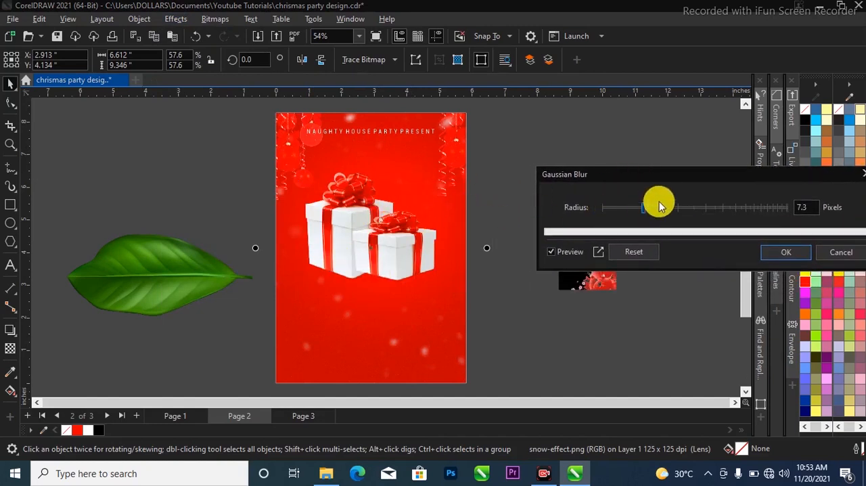
pyautogui.moveTo(667, 174); pyautogui.dragTo(607, 165)
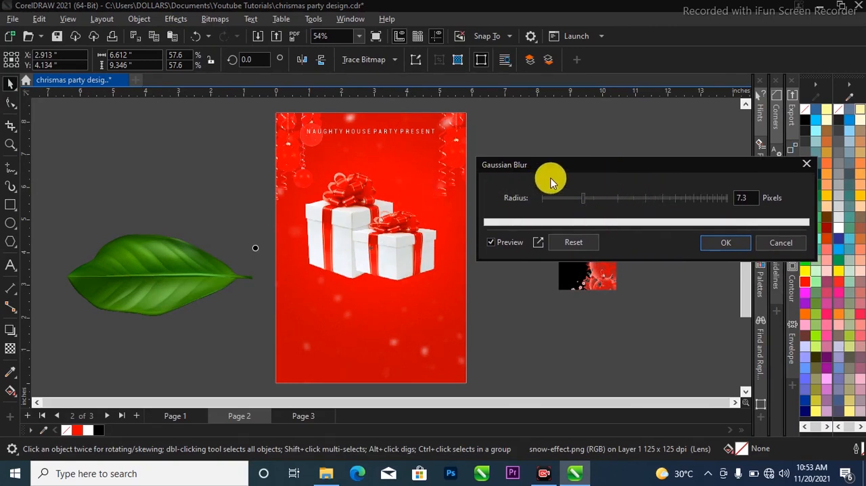
pyautogui.click(757, 197)
pyautogui.moveTo(756, 198); pyautogui.dragTo(738, 194)
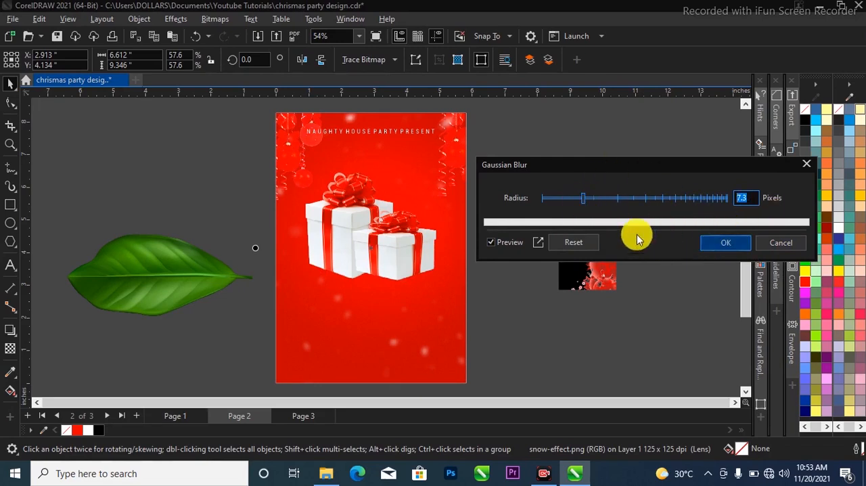
pyautogui.click(727, 242)
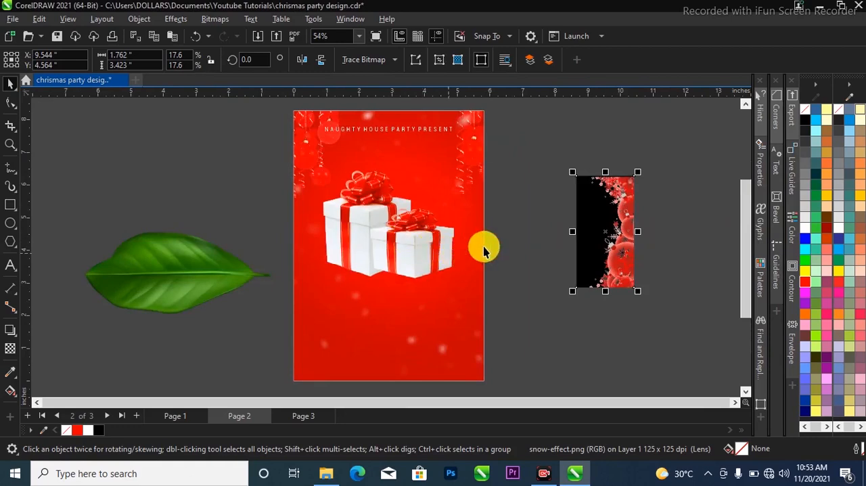
# Move the gift box group up to about X 3.11, Y 5.68 inches, scale it down slightly and deselect it
pyautogui.click(480, 245)
pyautogui.click(412, 238)
pyautogui.moveTo(416, 244); pyautogui.dragTo(412, 225)
pyautogui.scroll(1, 420, 225)
pyautogui.scroll(-2, 436, 230)
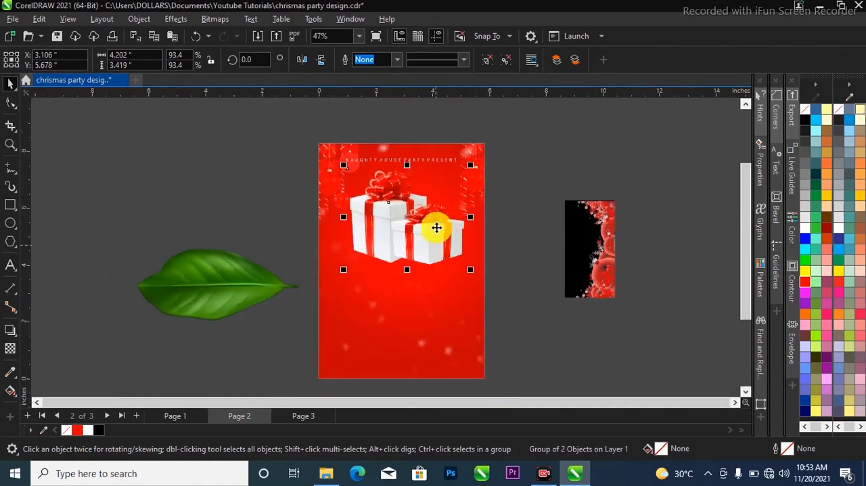
pyautogui.scroll(1, 453, 243)
pyautogui.moveTo(475, 278); pyautogui.dragTo(469, 277)
pyautogui.click(535, 278)
# Move the leaf image to about X 10.98, Y 4.72 inches and add the white two-line text "christmas paryt" below the gift boxes
pyautogui.scroll(1, 404, 233)
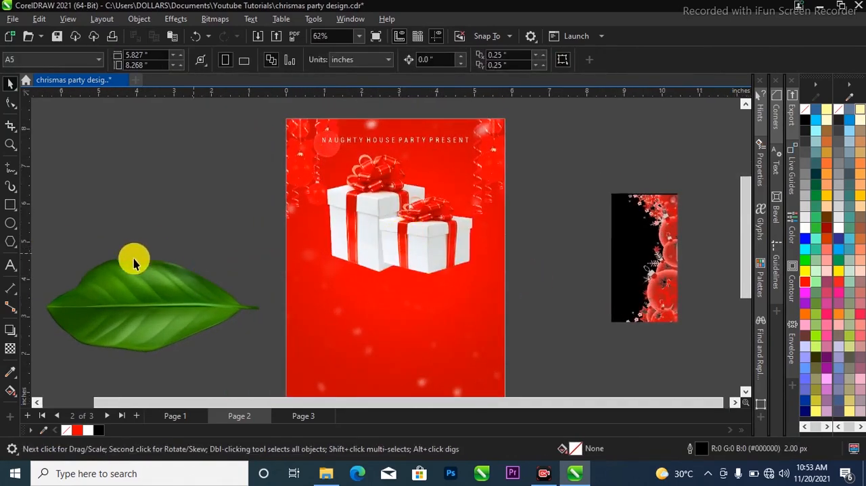
pyautogui.moveTo(553, 287); pyautogui.dragTo(673, 260)
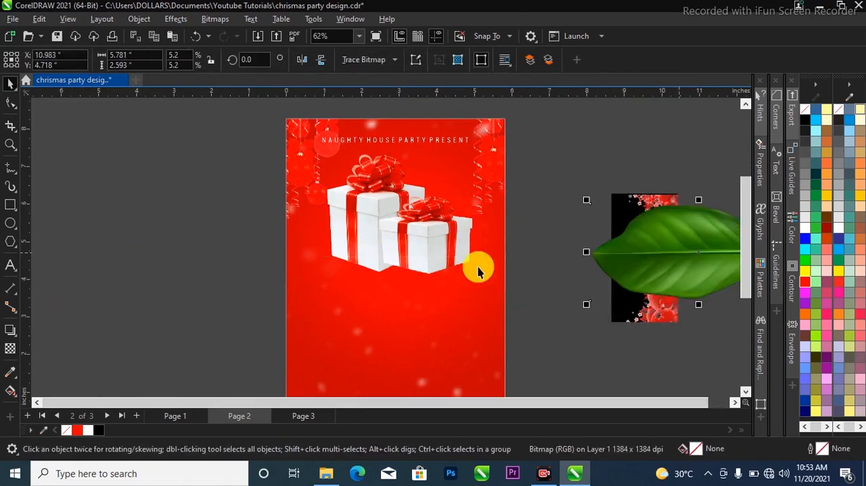
pyautogui.click(10, 265)
pyautogui.click(344, 313)
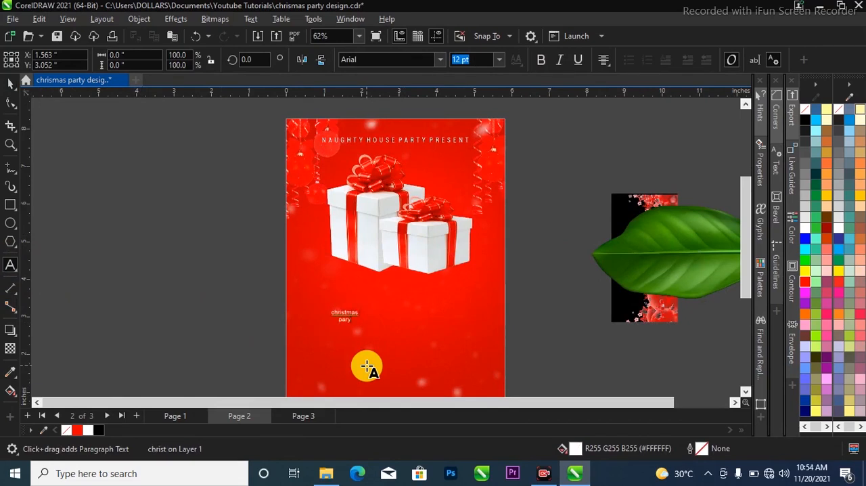
pyautogui.hotkey('ctrl', 'space')
# Enlarge the two-line text to about 2.68 inches wide and place it at about X 2.81, Y 3.08 inches under the gift boxes
pyautogui.press('z')
pyautogui.moveTo(260, 257); pyautogui.dragTo(569, 356)
pyautogui.press('space')
pyautogui.moveTo(261, 252); pyautogui.dragTo(457, 176)
pyautogui.moveTo(416, 207); pyautogui.dragTo(438, 243)
# Correct the spelling of the text's second line to "party"
pyautogui.doubleClick(437, 244)
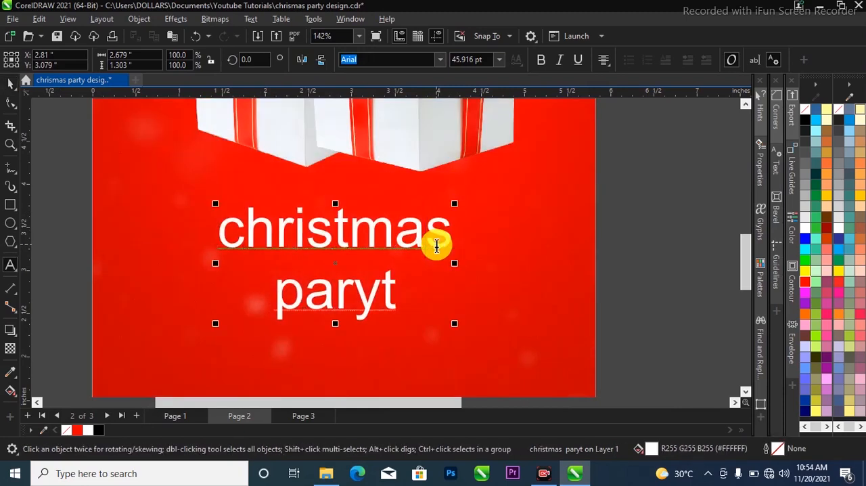
pyautogui.click(424, 234)
pyautogui.hotkey('ctrl', 'a')
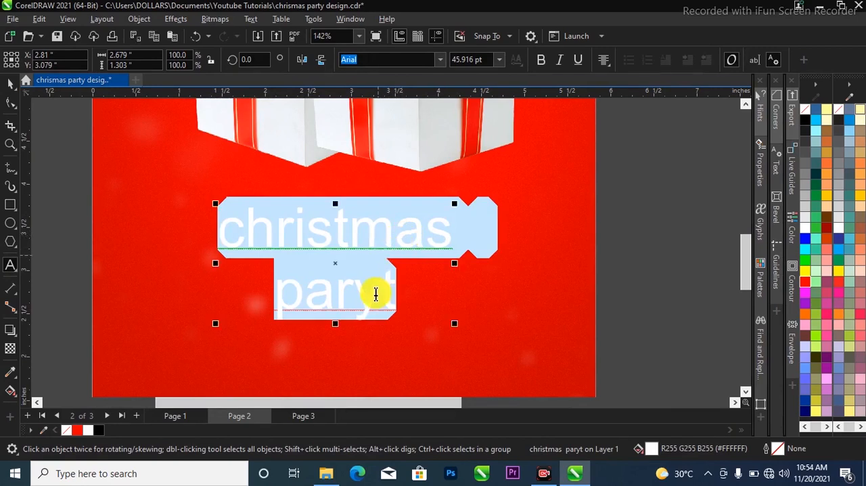
pyautogui.click(380, 293)
pyautogui.moveTo(391, 294); pyautogui.dragTo(363, 297)
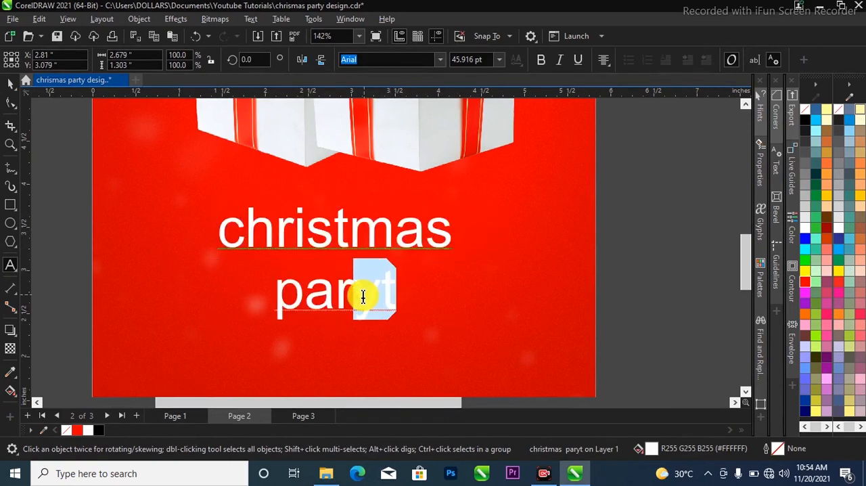
pyautogui.write('ty')
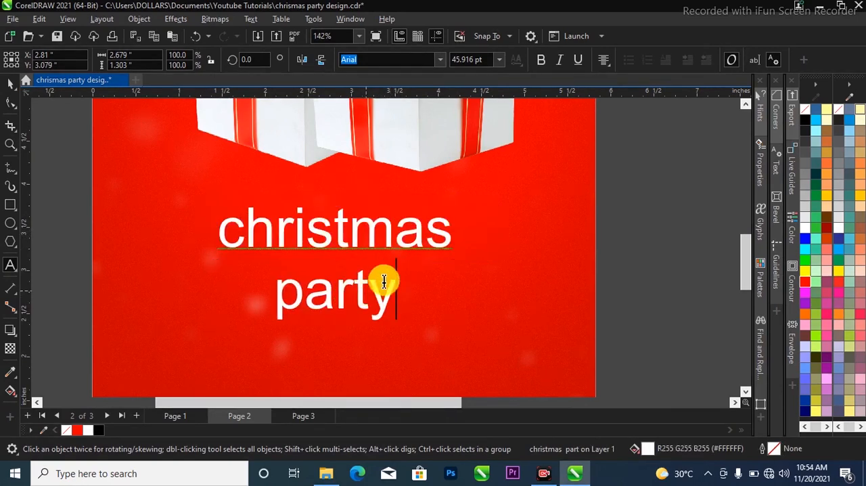
# Change the whole "christmas party" text to Sentence case
pyautogui.hotkey('ctrl', 'a')
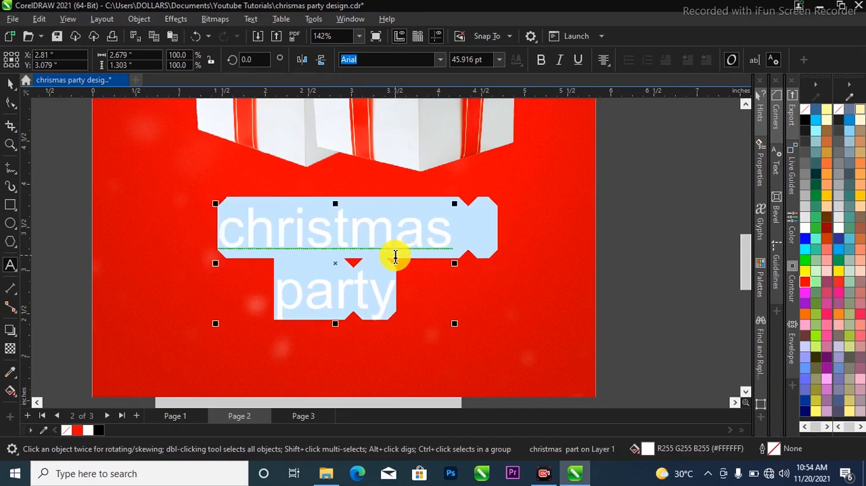
pyautogui.hotkey('shift', 'F3')
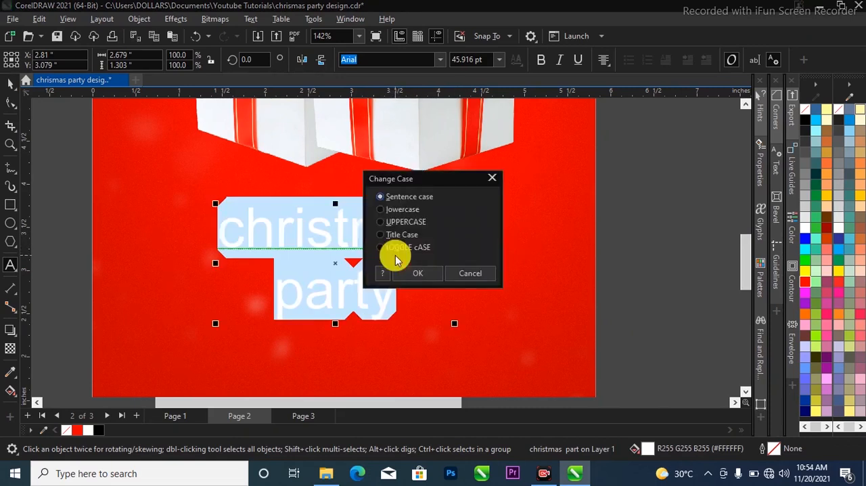
pyautogui.press('Return')
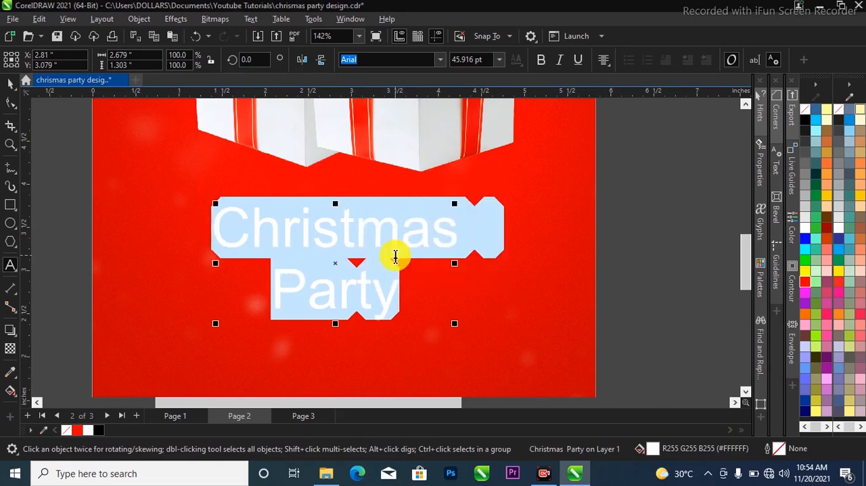
# Break the text apart into separate lines and move "Party" down, clear of "Christmas"
pyautogui.hotkey('ctrl', 'space')
pyautogui.scroll(-2, 396, 254)
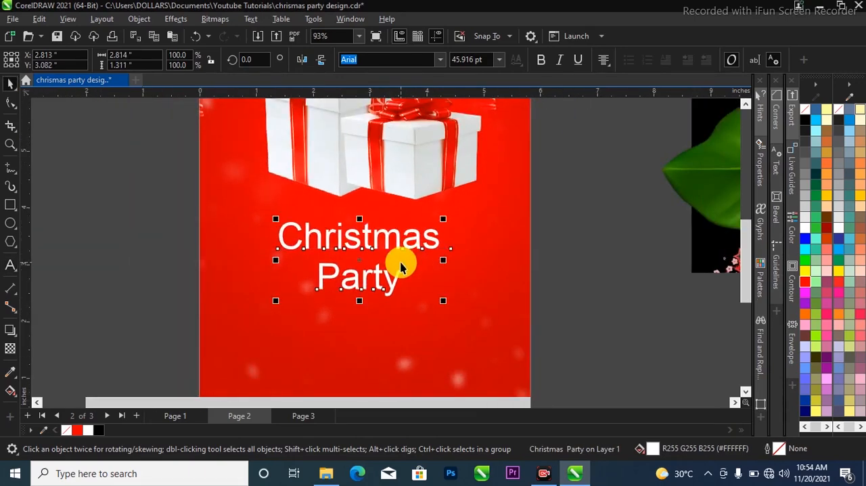
pyautogui.moveTo(386, 284); pyautogui.dragTo(387, 322)
# Enlarge the "Christmas" text to about 60.8 pt and set its font to Amarillo
pyautogui.click(411, 236)
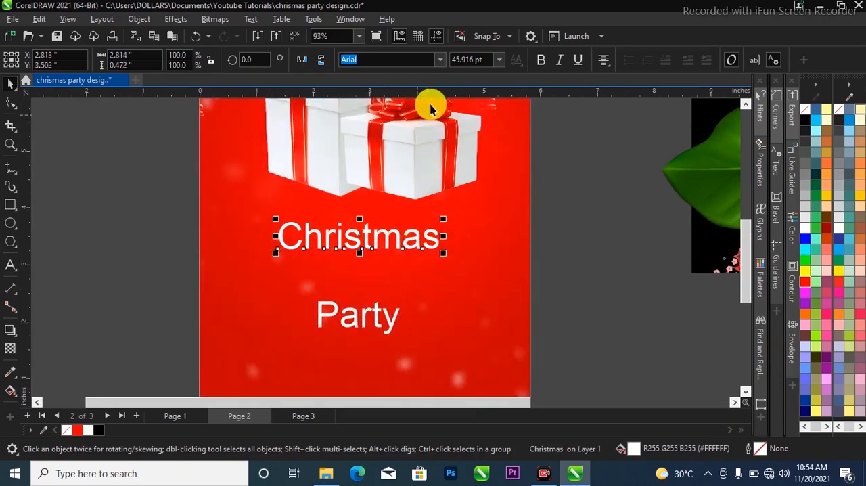
pyautogui.moveTo(446, 258); pyautogui.dragTo(469, 258)
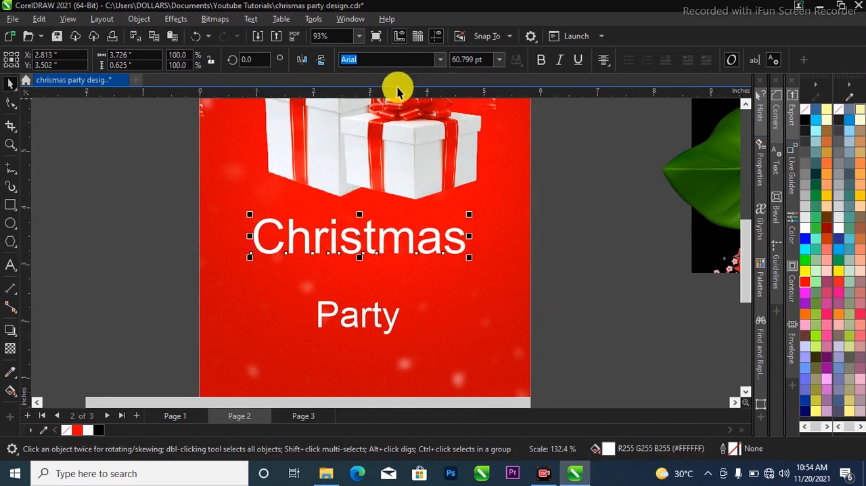
pyautogui.click(441, 59)
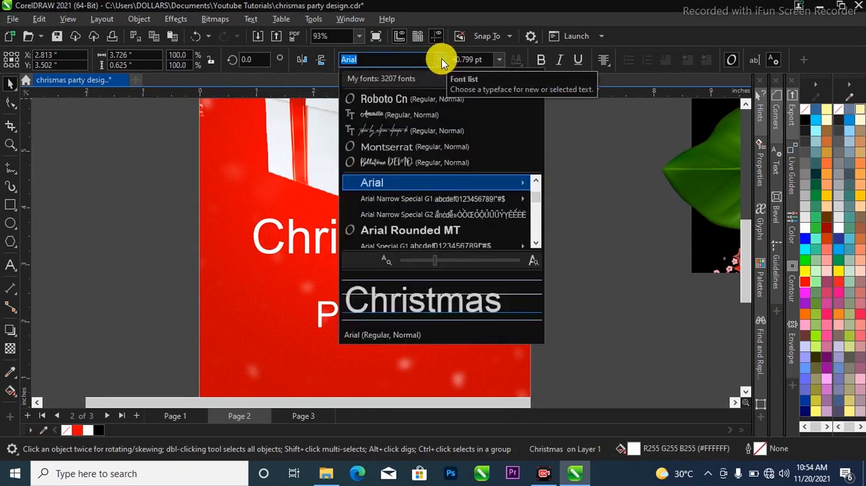
pyautogui.click(421, 116)
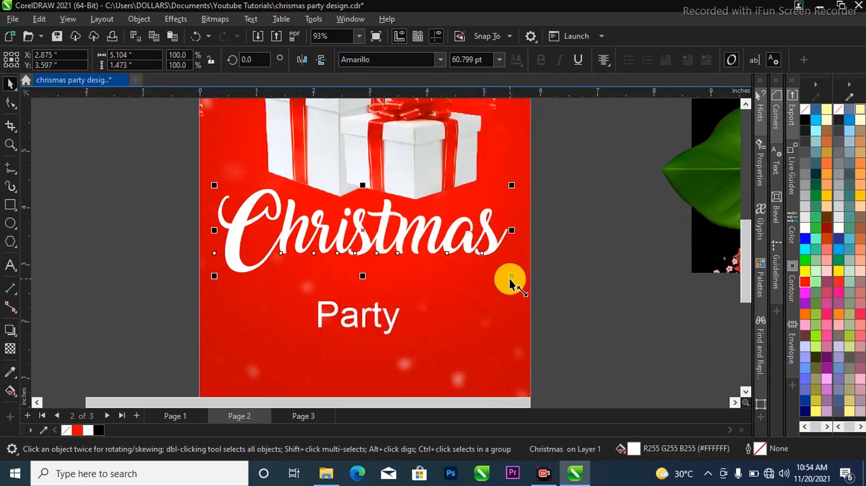
pyautogui.click(501, 268)
pyautogui.moveTo(499, 265); pyautogui.dragTo(489, 248)
pyautogui.hotkey('ctrl', 'z')
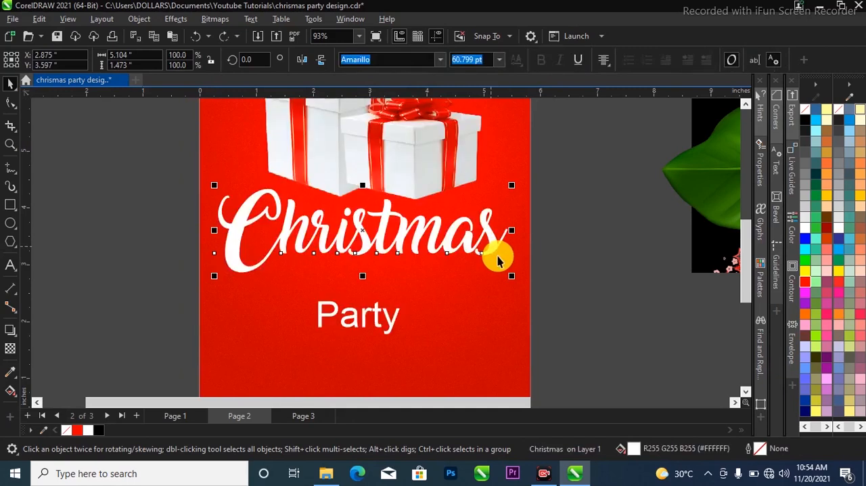
# Shrink the "Christmas" text to about 51.9 pt and centre it horizontally on the red background
pyautogui.moveTo(513, 282); pyautogui.dragTo(488, 269)
pyautogui.keyDown('shift'); pyautogui.click(486, 294); pyautogui.keyUp('shift')
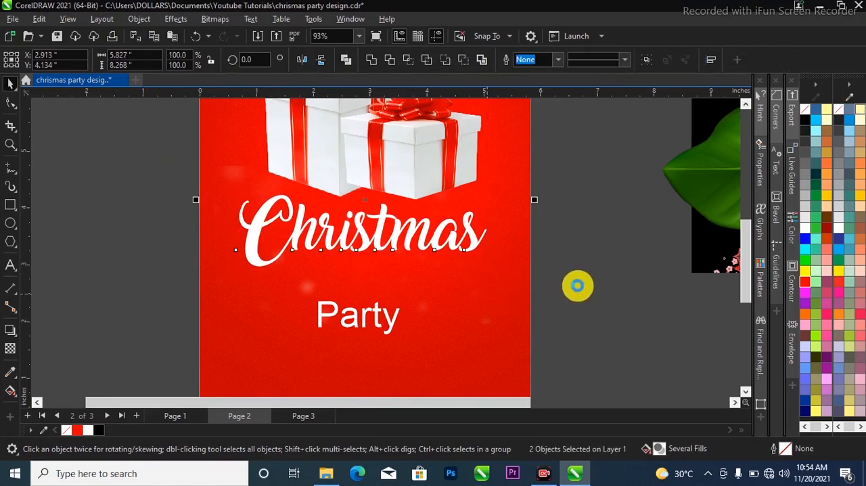
pyautogui.press('c')
pyautogui.click(624, 282)
# Set the font of the "Party" text to Amarillo and move it up close beneath "Christmas"
pyautogui.press('z')
pyautogui.press('F3')
pyautogui.moveTo(128, 176); pyautogui.dragTo(561, 309)
pyautogui.press('space')
pyautogui.click(461, 315)
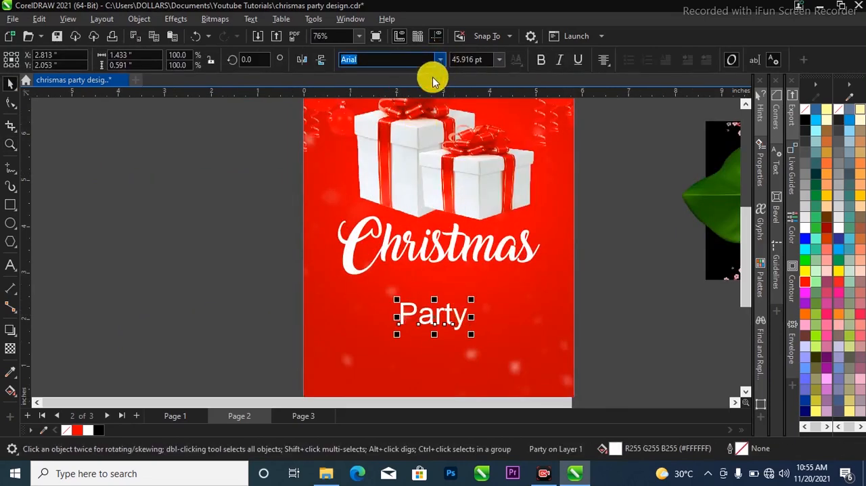
pyautogui.click(439, 60)
pyautogui.click(429, 96)
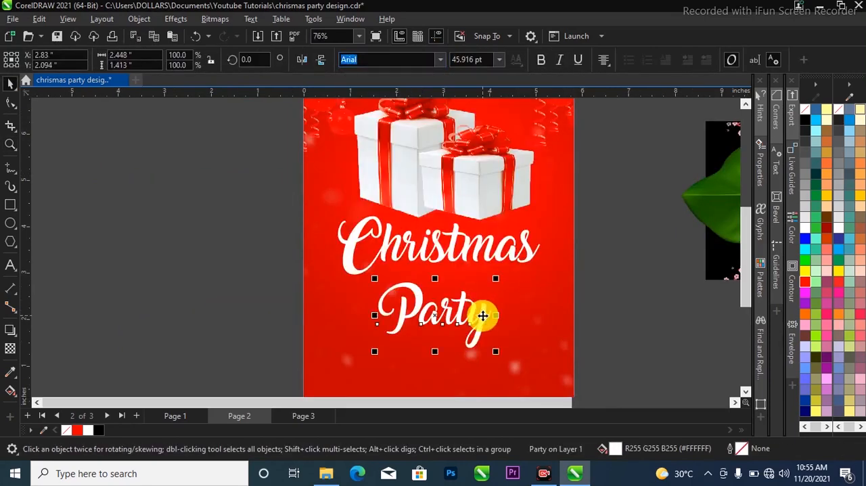
pyautogui.moveTo(486, 300)
pyautogui.mouseDown()
pyautogui.moveTo(489, 287)
pyautogui.moveTo(489, 298)
pyautogui.mouseUp()
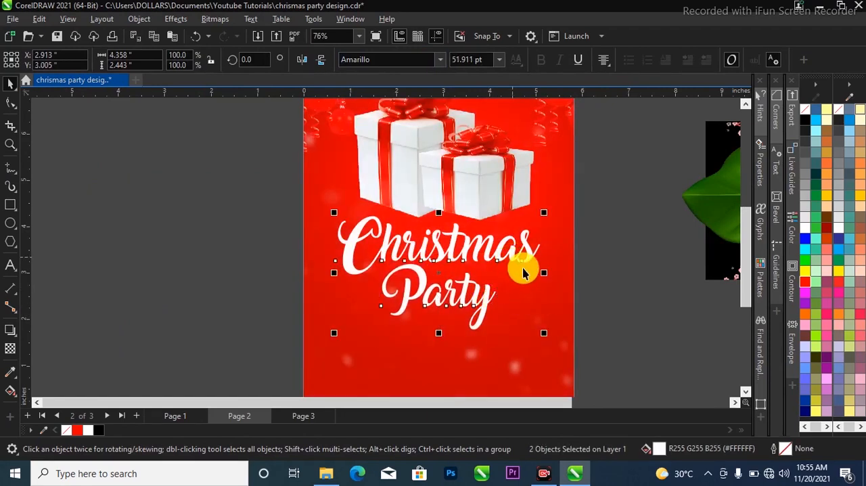
# Scale both title lines down slightly so "Christmas" is 51 pt, and centre them horizontally on the background
pyautogui.moveTo(544, 334); pyautogui.dragTo(541, 335)
pyautogui.keyDown('shift'); pyautogui.click(558, 313); pyautogui.keyUp('shift')
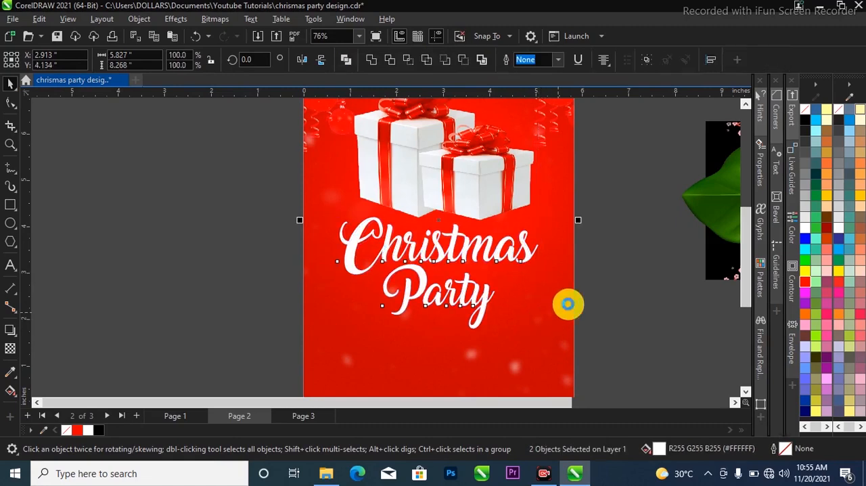
pyautogui.click(649, 273)
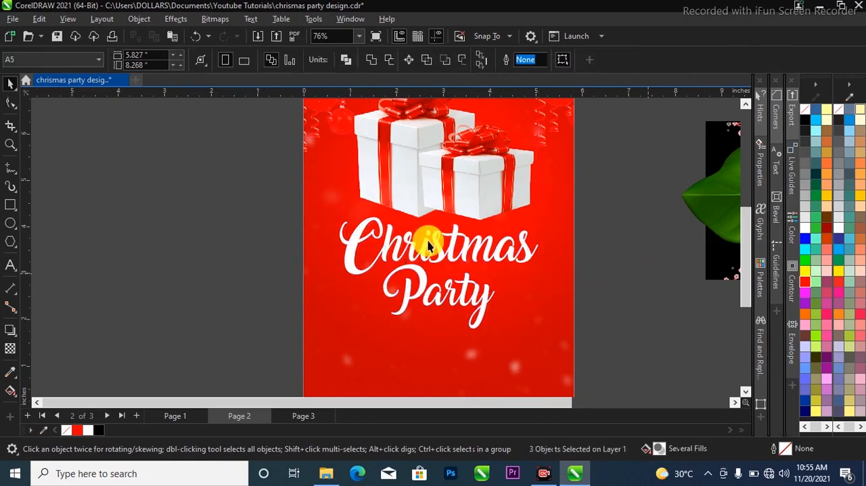
# Add a Multiply drop shadow to the "Christmas" text, offset about 0.06 in downward with opacity 50 and feathering 15
pyautogui.scroll(3, 435, 256)
pyautogui.click(387, 270)
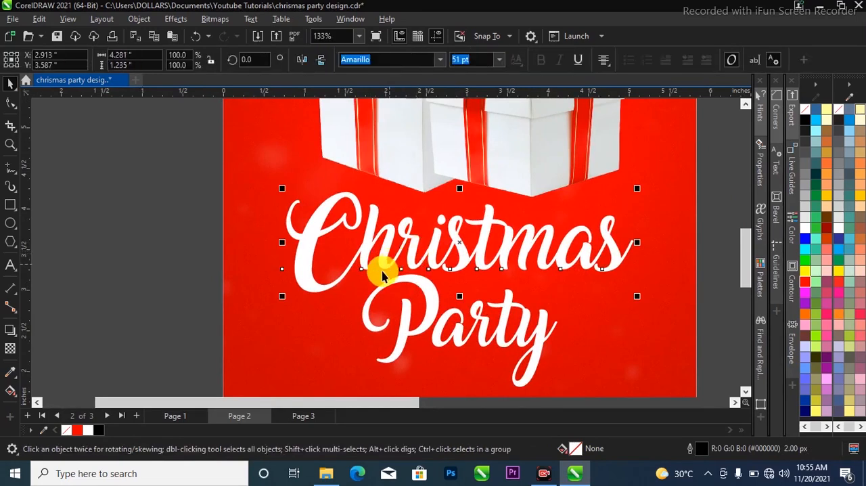
pyautogui.scroll(-2, 474, 239)
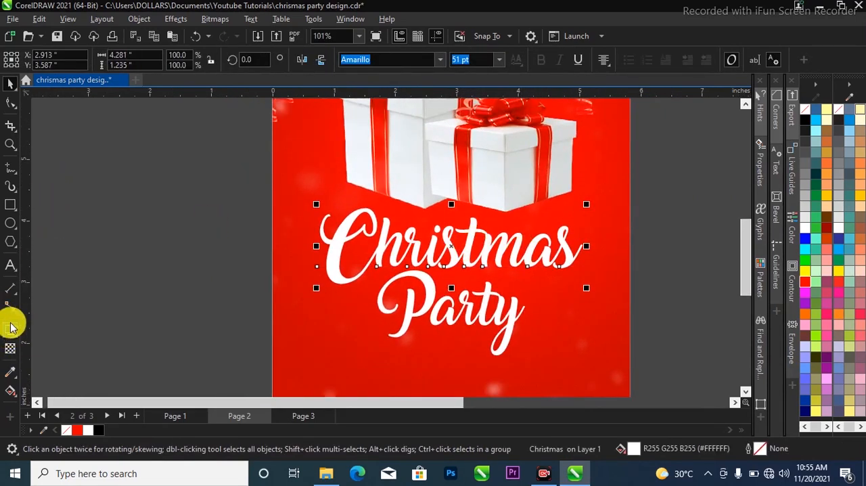
pyautogui.click(11, 333)
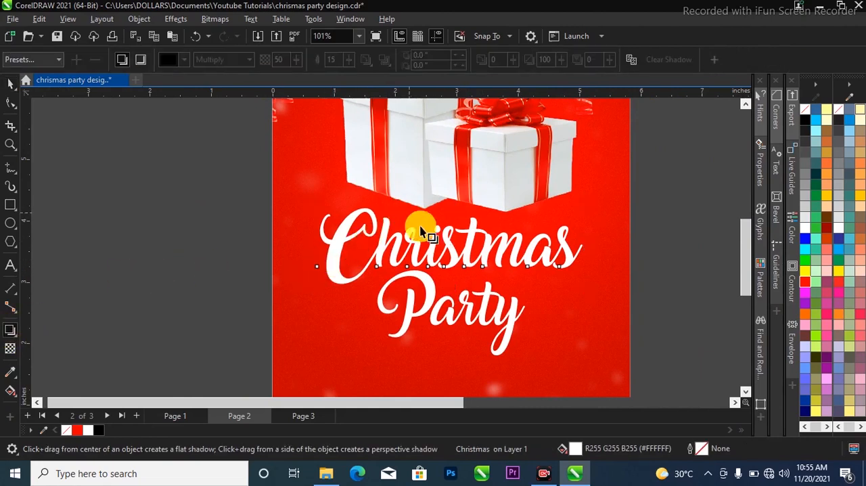
pyautogui.moveTo(451, 245); pyautogui.dragTo(454, 288)
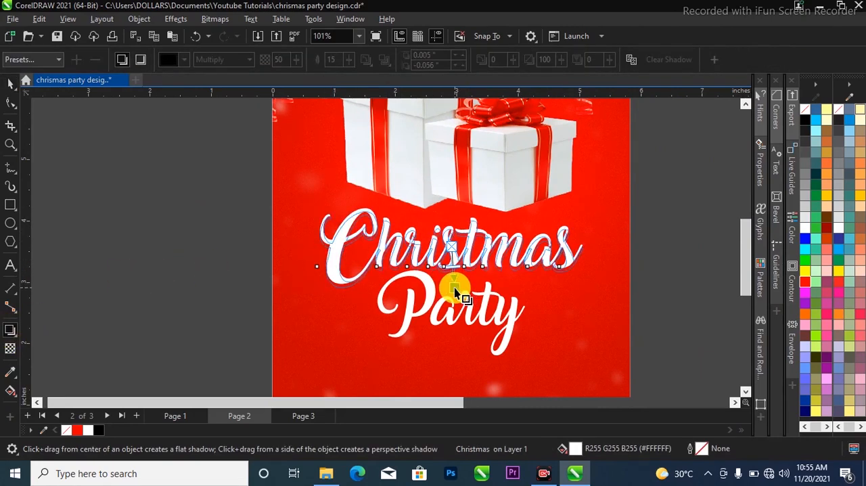
pyautogui.scroll(1, 459, 245)
pyautogui.press('space')
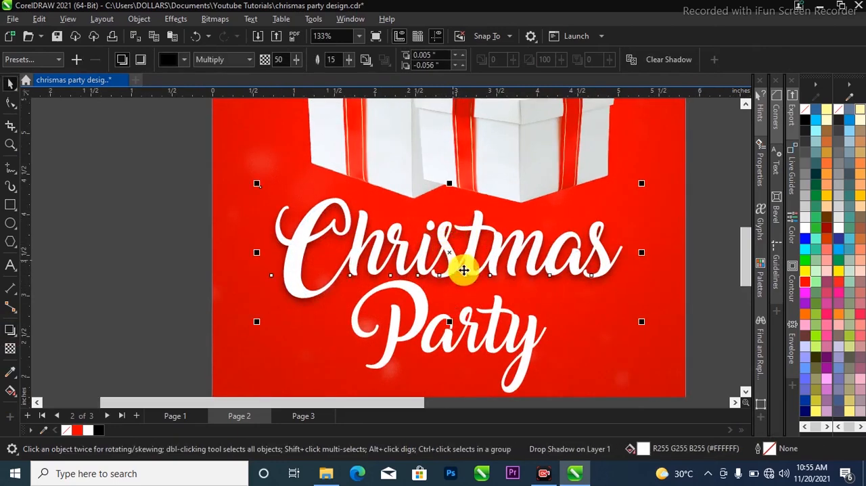
# Break the drop shadow apart from the "Christmas" text so they become two separate objects
pyautogui.click(514, 273)
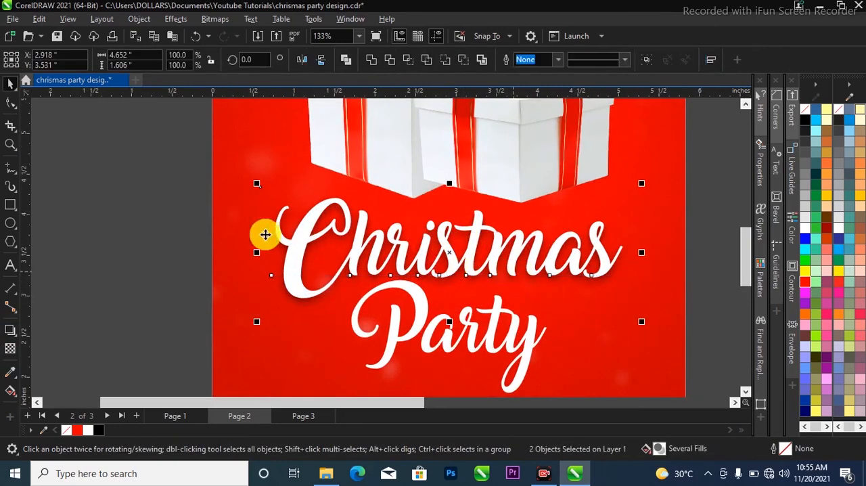
pyautogui.click(171, 232)
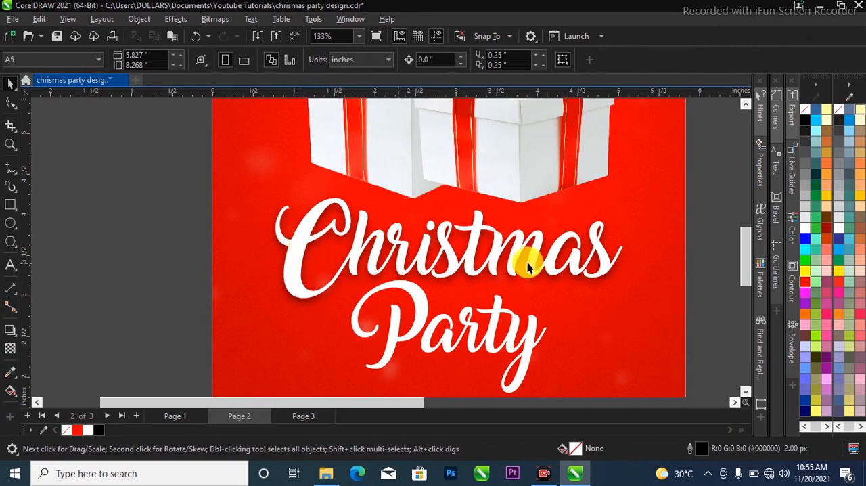
# Move the separated shadow and the "Christmas" text away from each other, and undo both moves
pyautogui.click(615, 318)
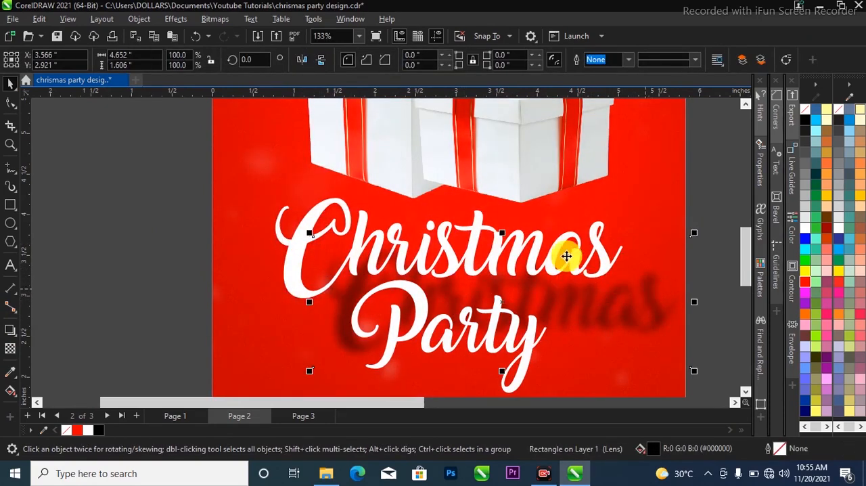
pyautogui.click(595, 239)
pyautogui.moveTo(600, 244); pyautogui.dragTo(601, 215)
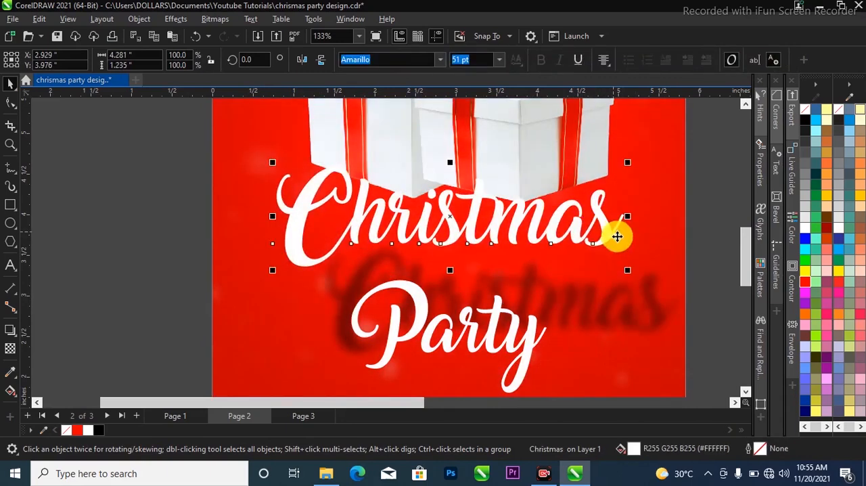
pyautogui.hotkey('ctrl', 'z')
pyautogui.hotkey('ctrl', 'z')
# Copy the separated shadow and draw a rectangle about 0.74 in square beside the page's left edge
pyautogui.click(597, 278)
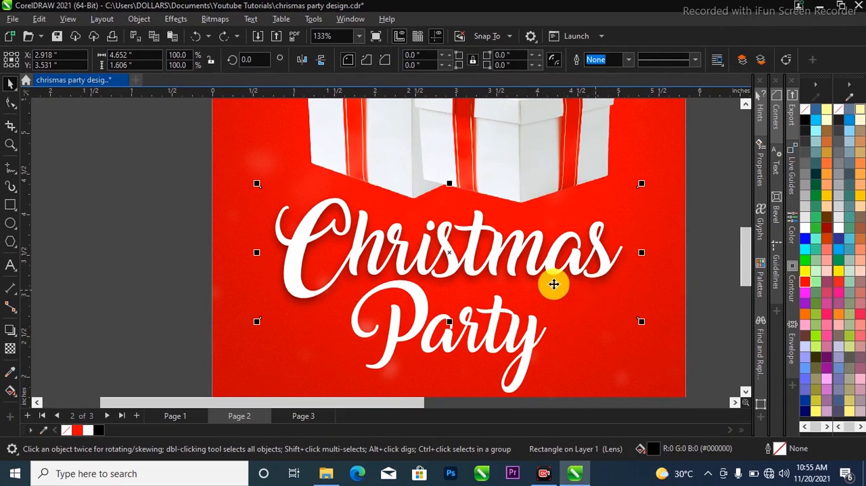
pyautogui.click(11, 205)
pyautogui.moveTo(113, 183); pyautogui.dragTo(179, 251)
pyautogui.click(10, 83)
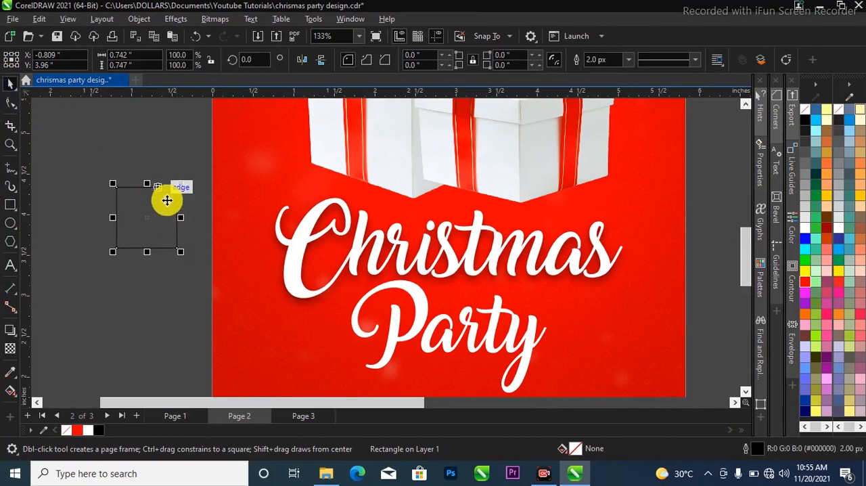
# PowerClip the small rectangle inside the "Christmas" text
pyautogui.scroll(2, 167, 199)
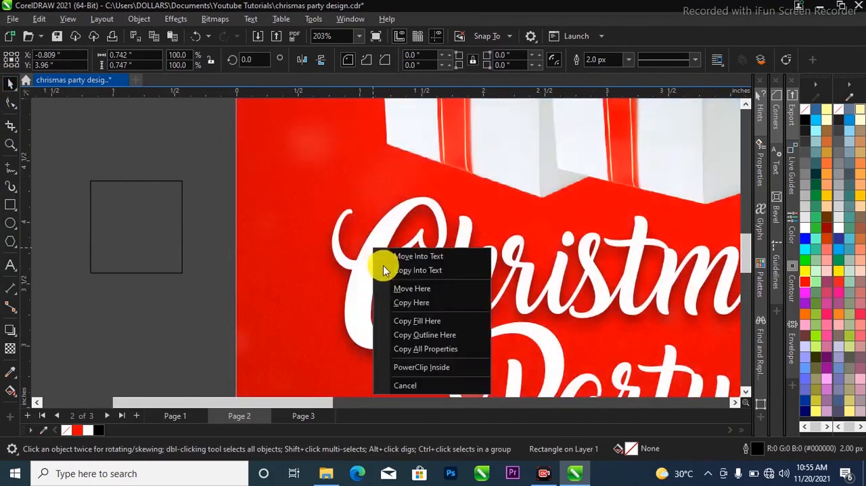
pyautogui.click(391, 366)
pyautogui.click(378, 264)
pyautogui.scroll(-3, 368, 262)
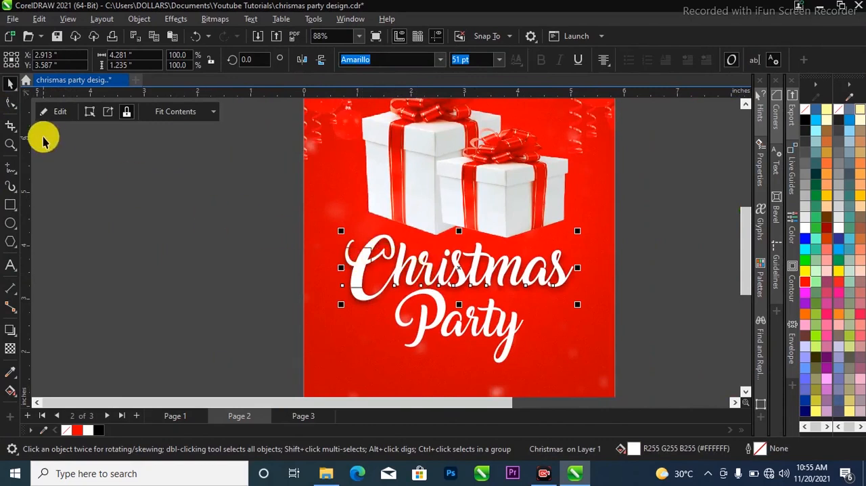
# Edit the "Christmas" PowerClip contents, replacing the rectangle with the pasted copy of the shadow
pyautogui.click(63, 112)
pyautogui.click(354, 274)
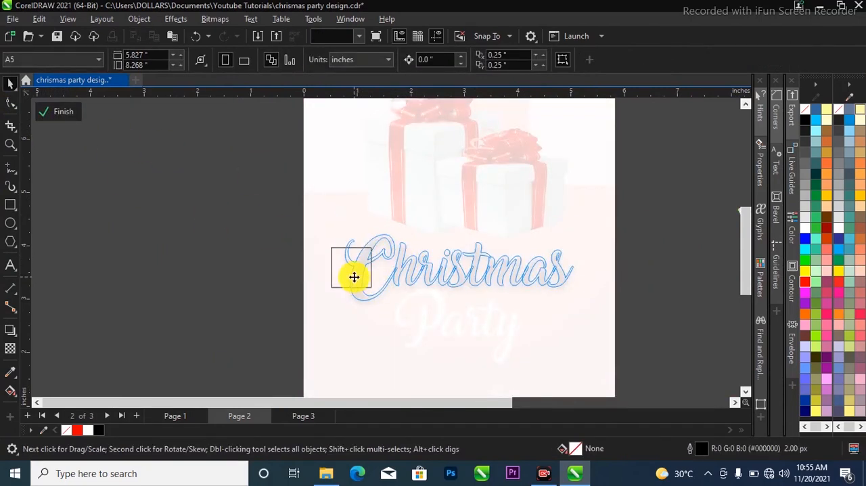
pyautogui.press('Escape')
pyautogui.click(352, 272)
pyautogui.scroll(1, 483, 280)
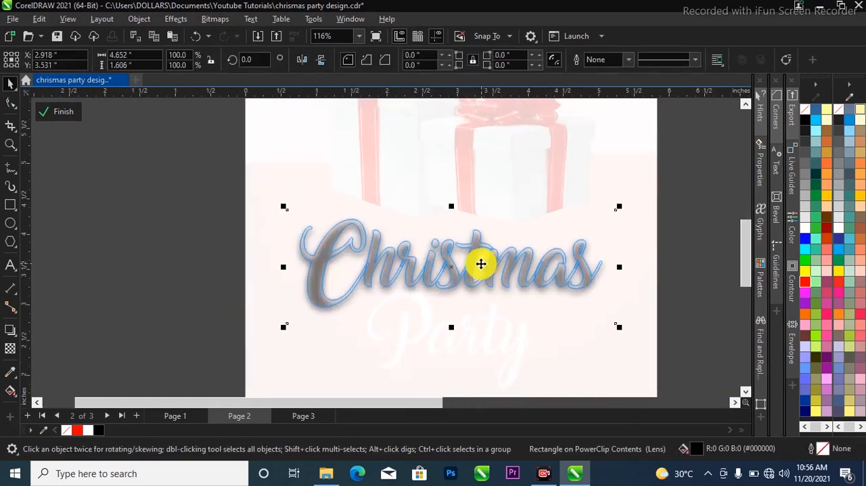
# Convert the pasted shadow to a 300 dpi RGB Color (24-bit) bitmap with anti-aliasing and a transparent background
pyautogui.click(212, 18)
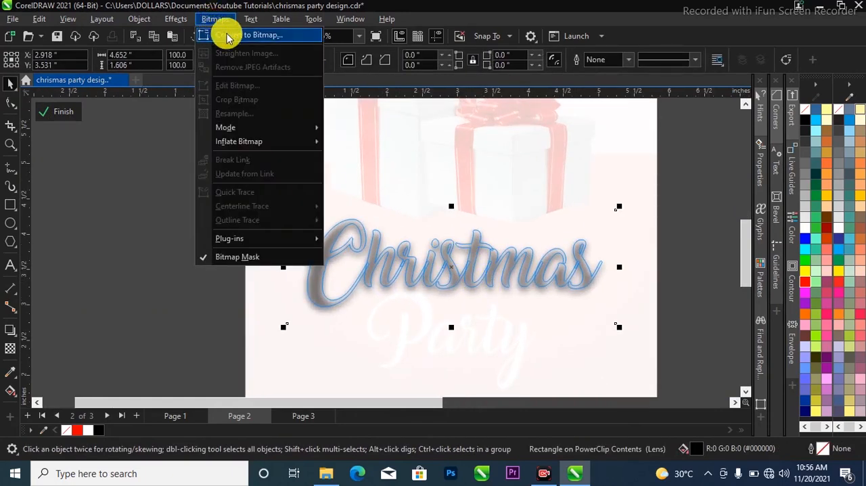
pyautogui.click(227, 35)
pyautogui.moveTo(437, 148); pyautogui.dragTo(629, 165)
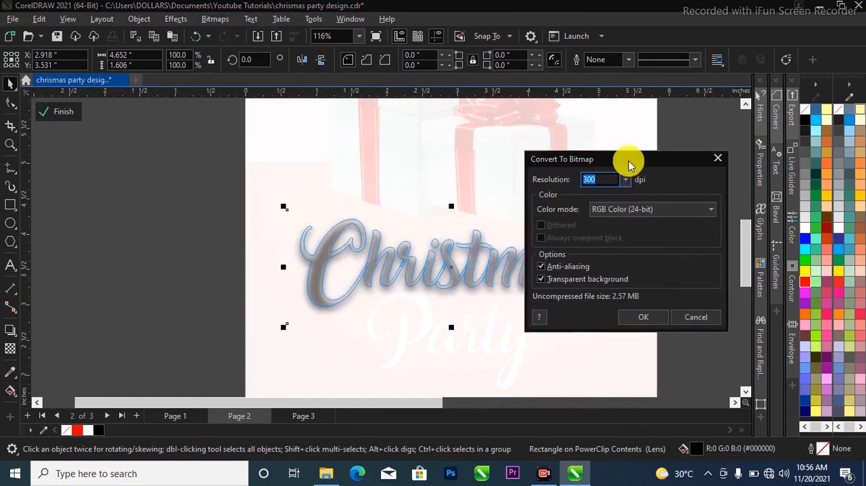
pyautogui.click(645, 317)
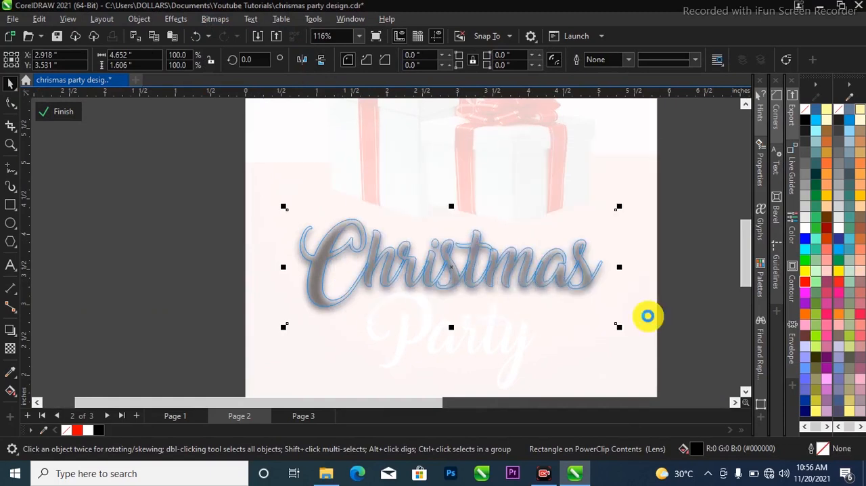
# Apply a uniform transparency of 75 to the shadow bitmap
pyautogui.click(10, 348)
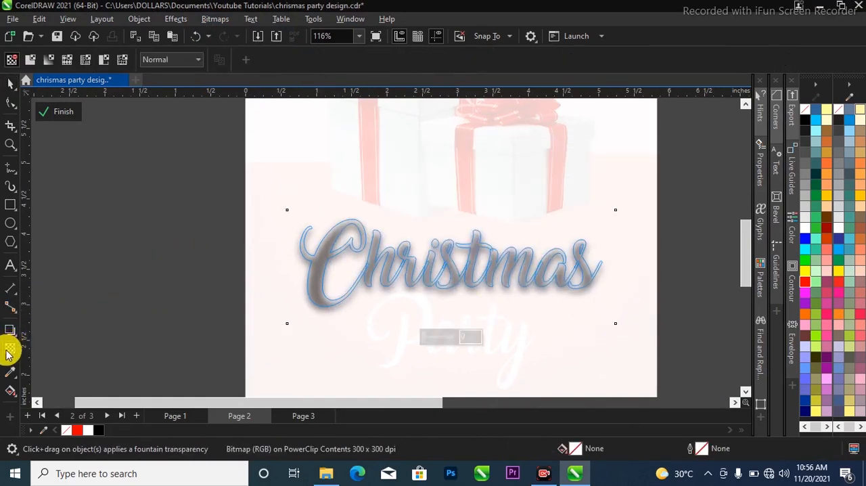
pyautogui.moveTo(472, 337); pyautogui.dragTo(426, 337)
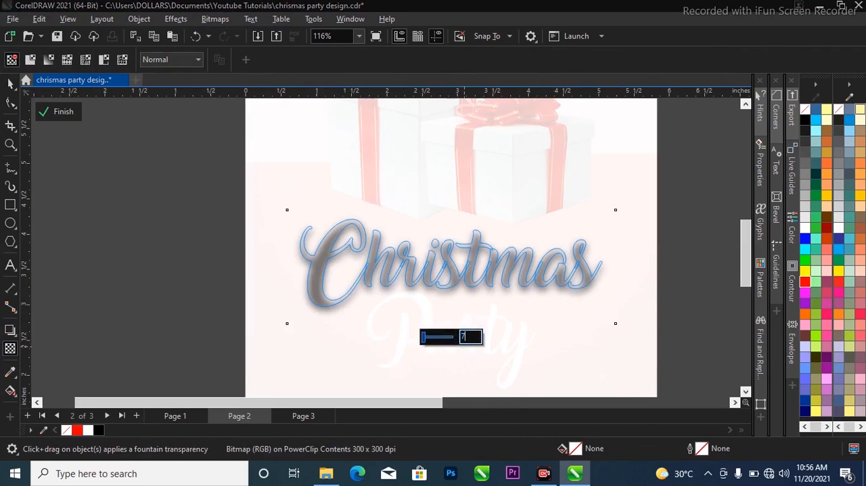
pyautogui.press('Return')
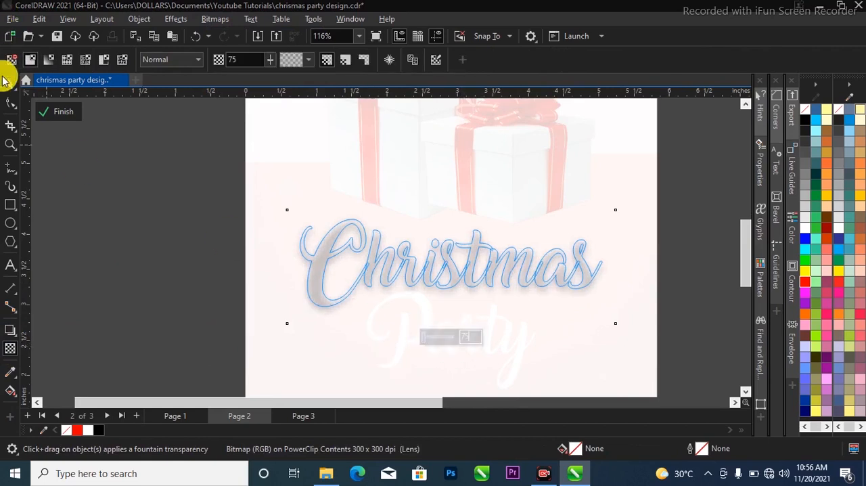
pyautogui.click(8, 82)
# Shift the shadow bitmap slightly down inside the "Christmas" letters, to about Y 3.4 in, and finish editing the PowerClip
pyautogui.scroll(2, 418, 305)
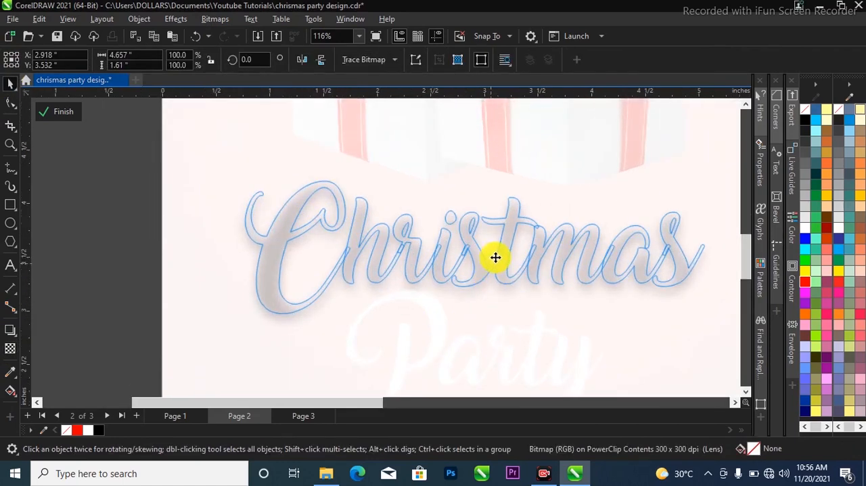
pyautogui.click(494, 254)
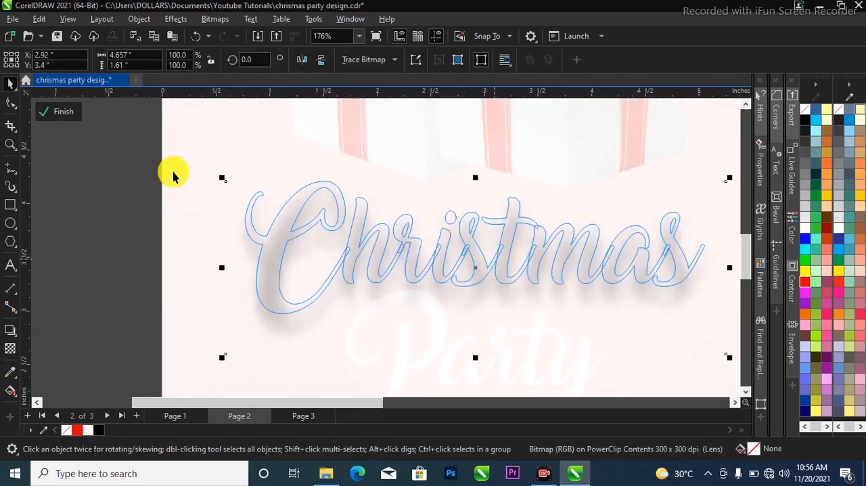
pyautogui.click(54, 115)
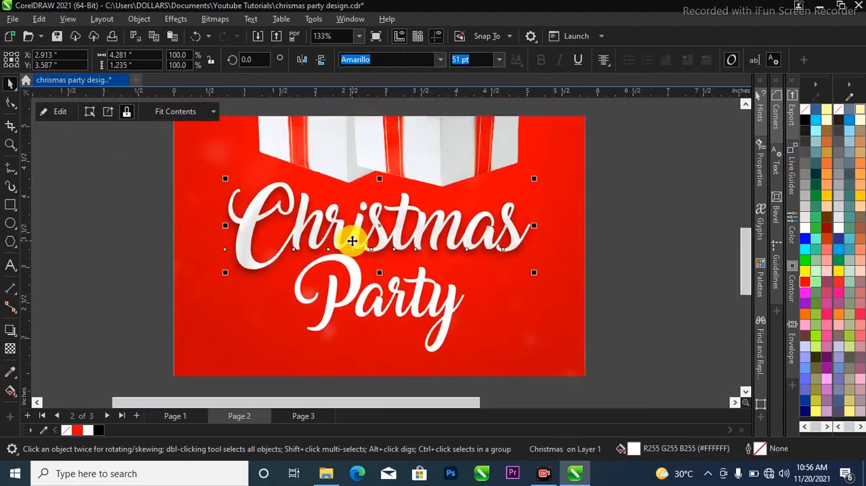
pyautogui.scroll(-3, 352, 241)
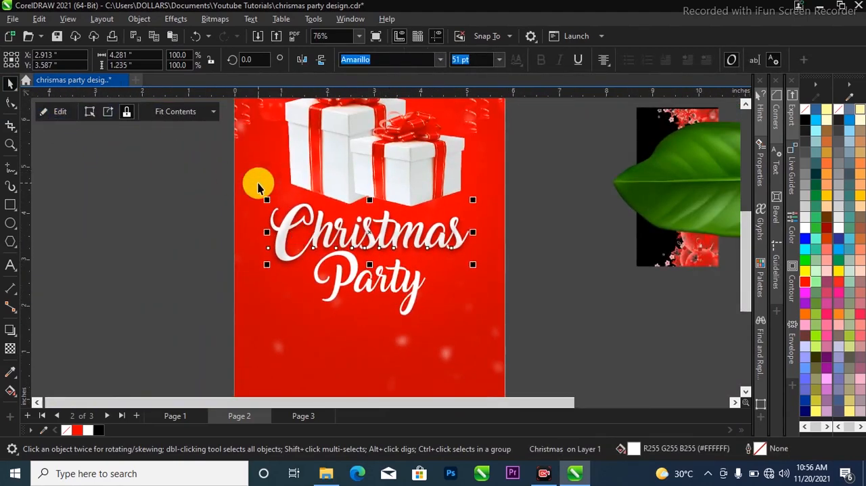
pyautogui.scroll(-2, 386, 271)
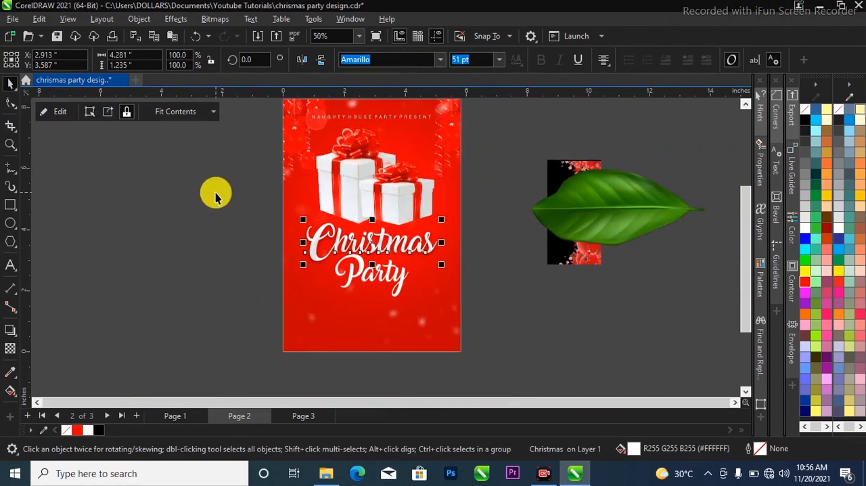
pyautogui.click(261, 194)
pyautogui.scroll(1, 262, 194)
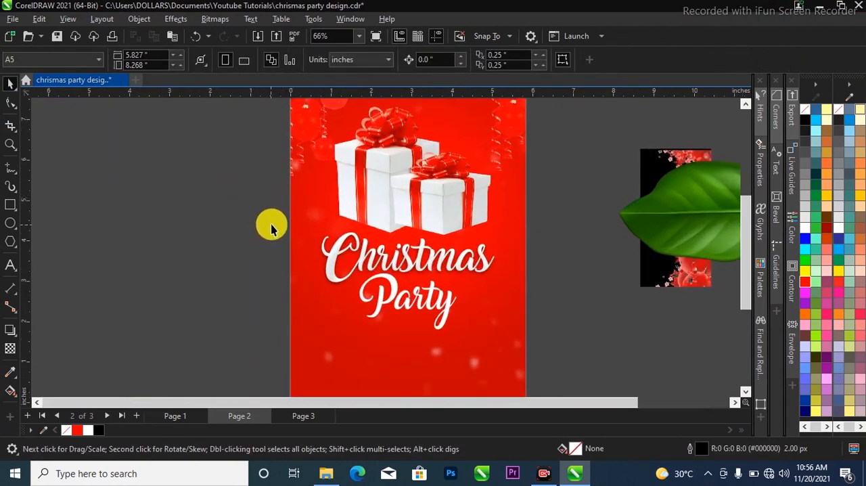
pyautogui.scroll(1, 271, 229)
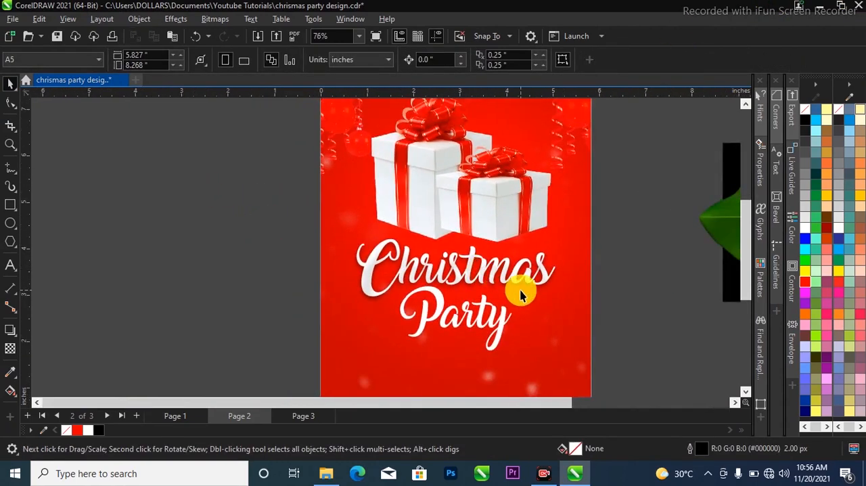
# Cast a black drop shadow downward from the top edge of the "Party" text to just below it
pyautogui.scroll(-2, 528, 285)
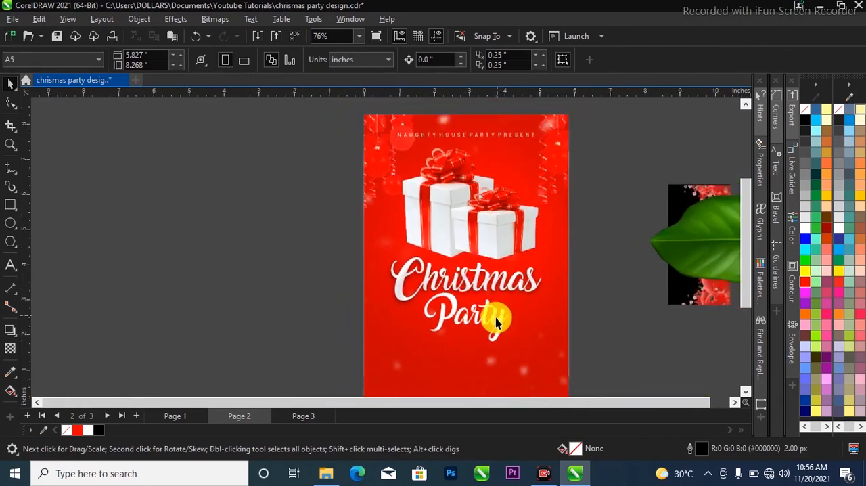
pyautogui.scroll(2, 496, 329)
pyautogui.click(502, 320)
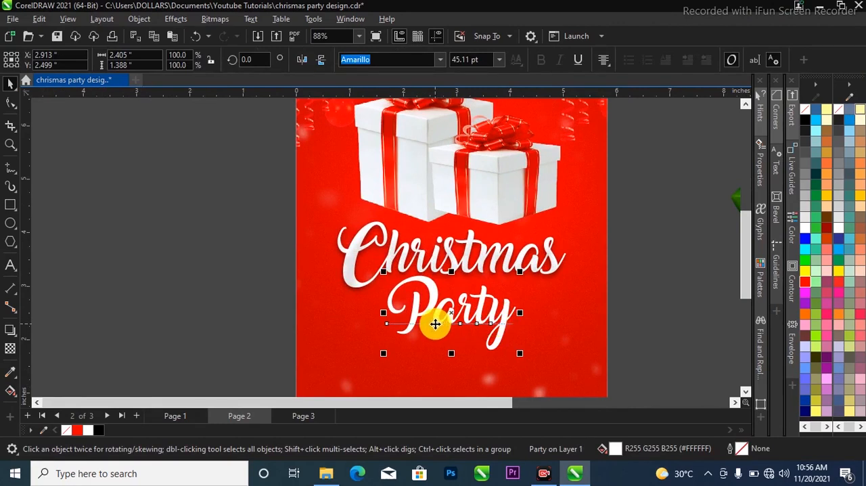
pyautogui.click(7, 335)
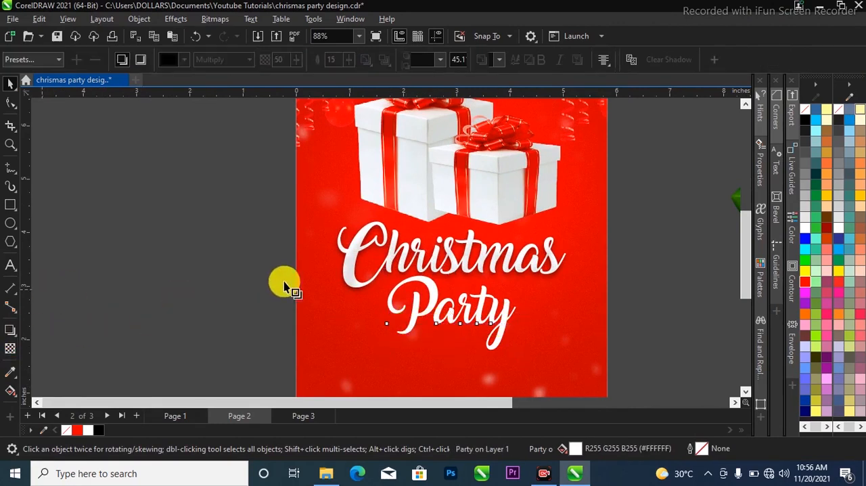
pyautogui.moveTo(429, 287); pyautogui.dragTo(450, 355)
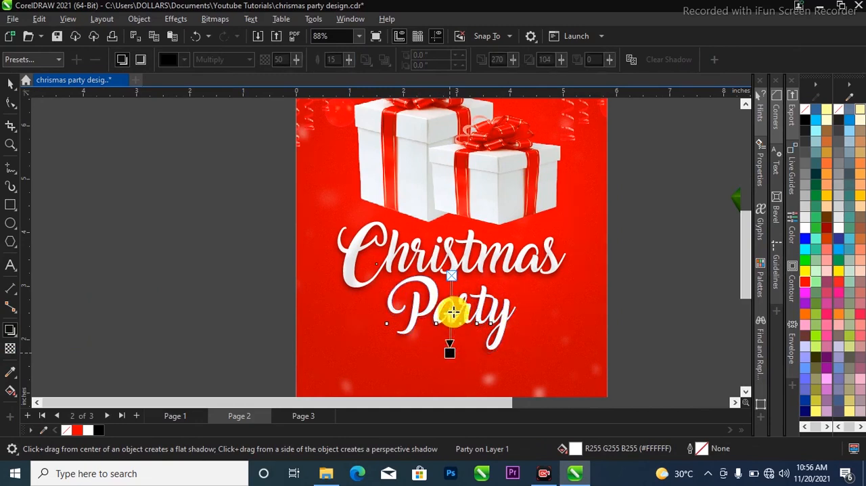
pyautogui.scroll(1, 450, 312)
# Separate the drop shadow from the "Party" text and copy it
pyautogui.press('space')
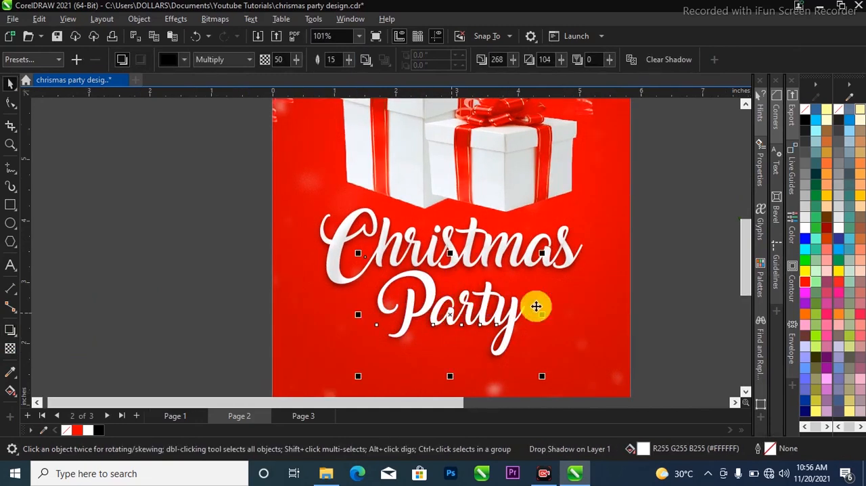
pyautogui.click(684, 268)
pyautogui.moveTo(518, 332); pyautogui.dragTo(554, 348)
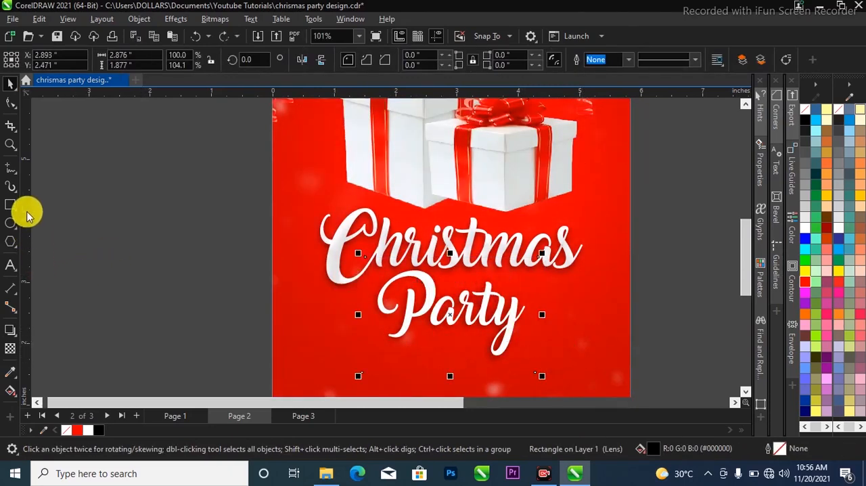
# Draw a rectangle about 0.8 × 0.94 in beside the page and PowerClip it inside the "Party" text
pyautogui.click(10, 204)
pyautogui.moveTo(148, 203); pyautogui.dragTo(205, 270)
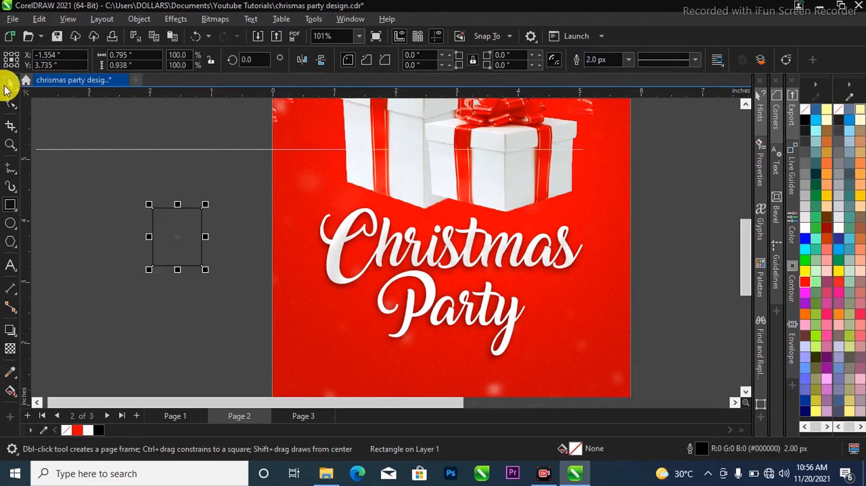
pyautogui.press('space')
pyautogui.moveTo(187, 234); pyautogui.dragTo(430, 287)
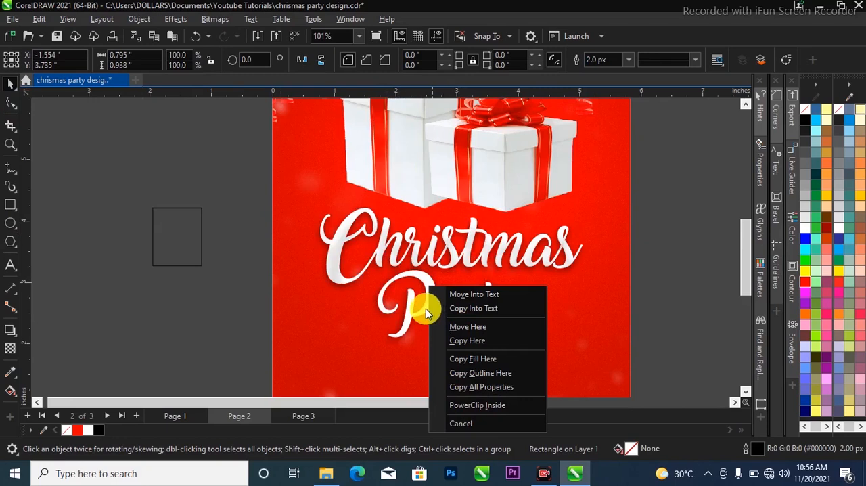
pyautogui.click(465, 405)
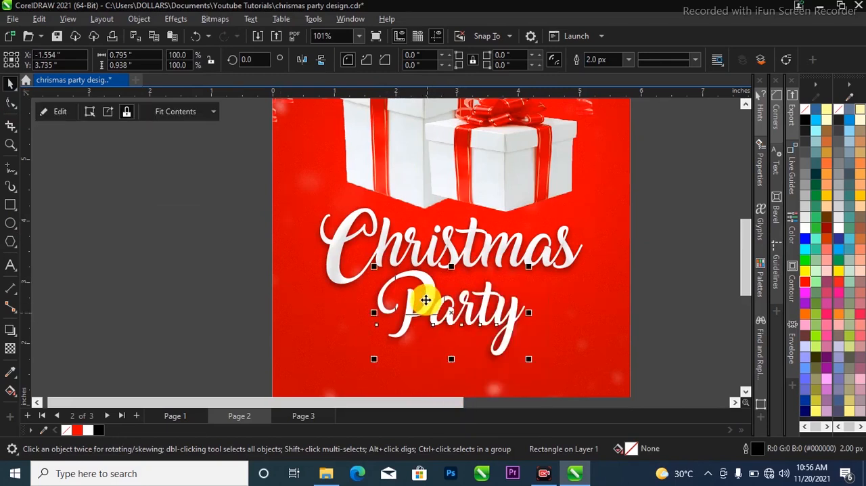
# Edit the "Party" PowerClip contents, replacing the rectangle with the pasted copy of the shadow
pyautogui.click(60, 112)
pyautogui.click(403, 280)
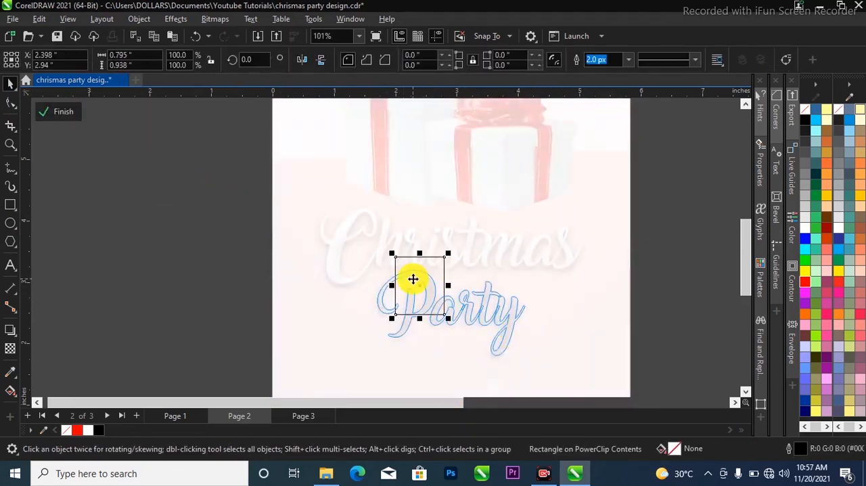
pyautogui.press('Delete')
pyautogui.click(413, 279)
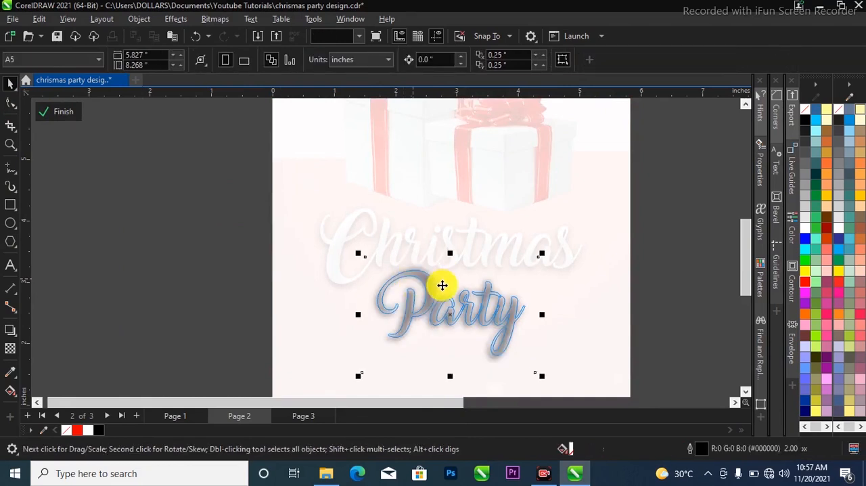
# Convert the shadow inside "Party" to a 300 dpi RGB Color (24-bit) bitmap with anti-aliasing and a transparent background
pyautogui.click(212, 19)
pyautogui.click(232, 35)
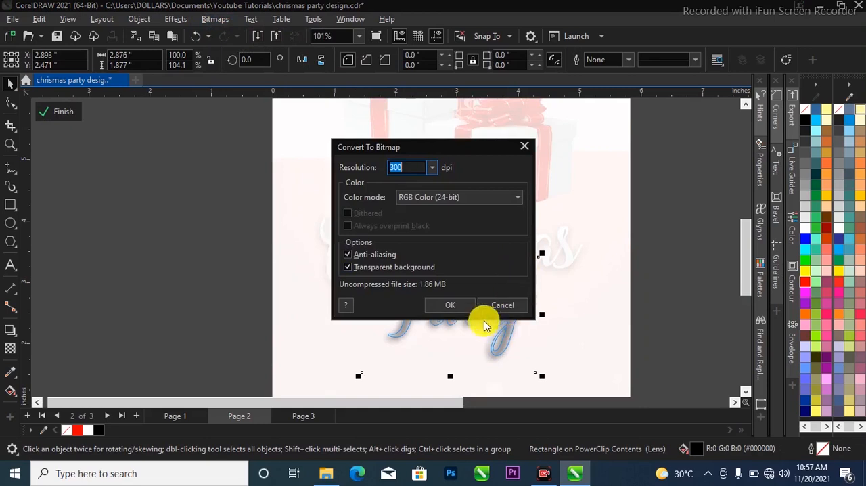
pyautogui.click(454, 305)
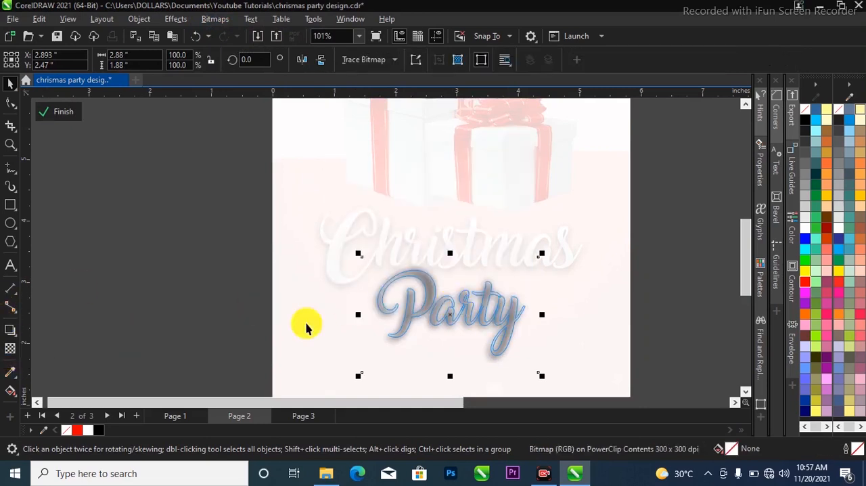
# Apply a uniform transparency of 75 to the "Party" shadow bitmap
pyautogui.click(8, 350)
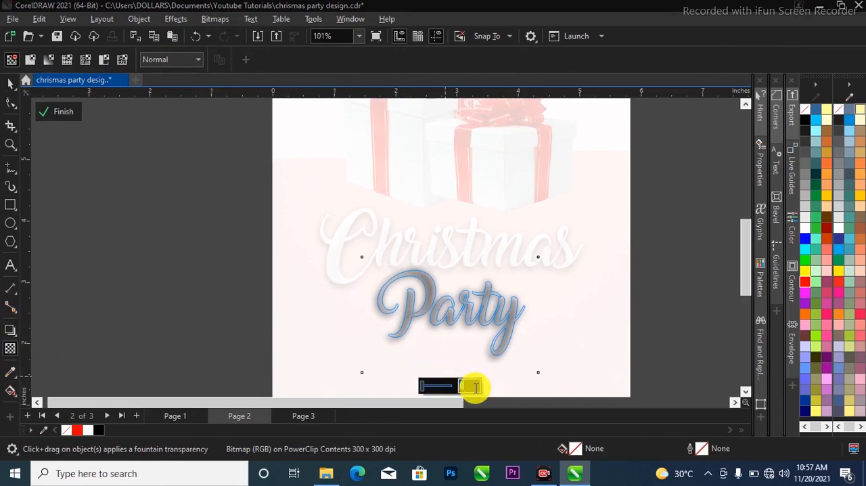
pyautogui.press('Return')
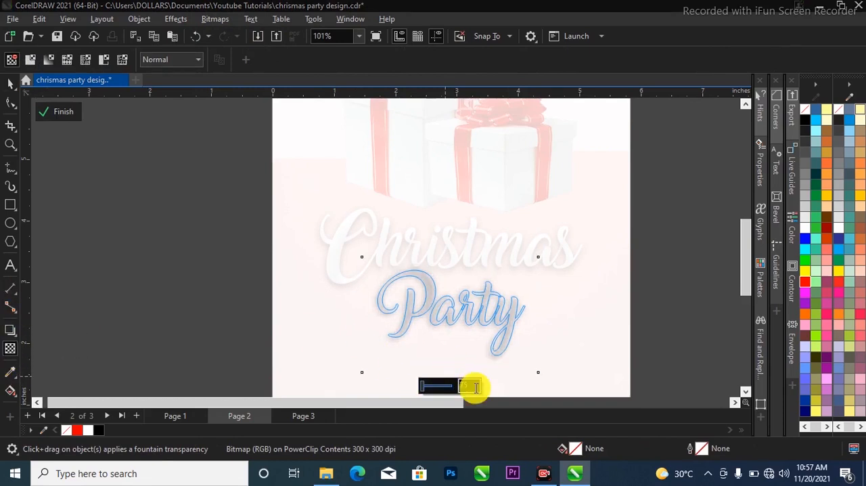
pyautogui.click(8, 82)
# Shift the shadow bitmap down inside the "Party" letters, to about Y 2.34 in, and finish editing the PowerClip
pyautogui.scroll(2, 420, 304)
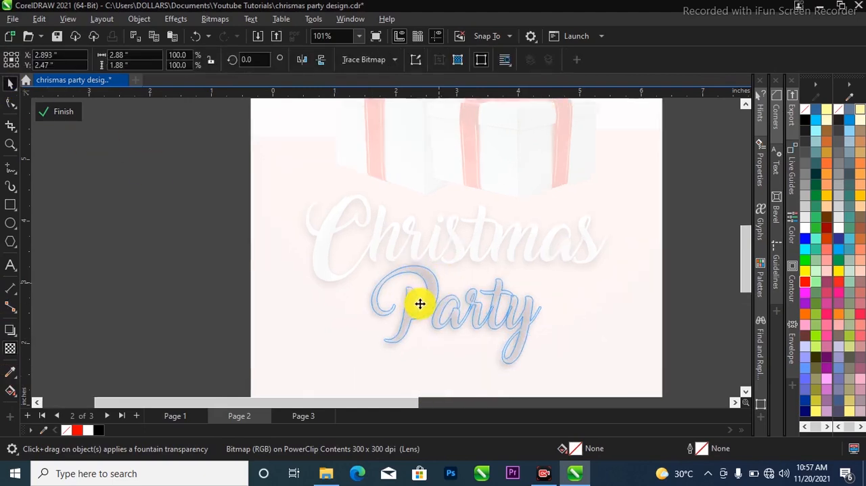
pyautogui.moveTo(432, 302); pyautogui.dragTo(437, 298)
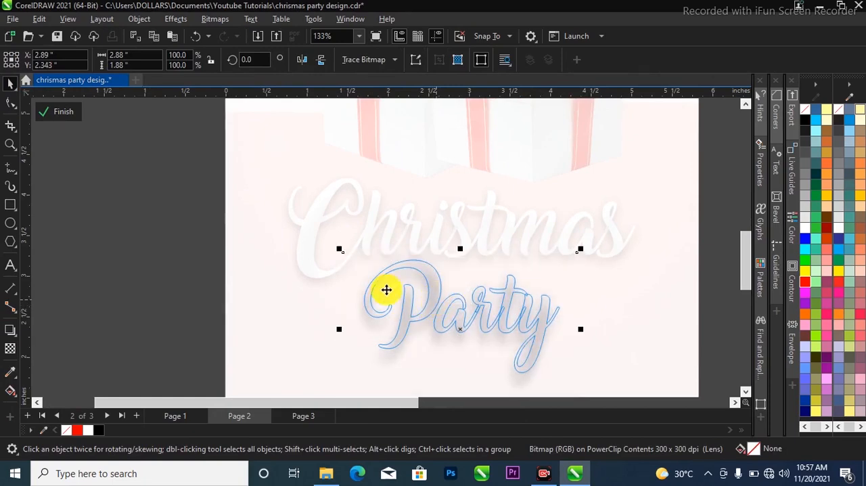
pyautogui.click(61, 113)
pyautogui.click(284, 252)
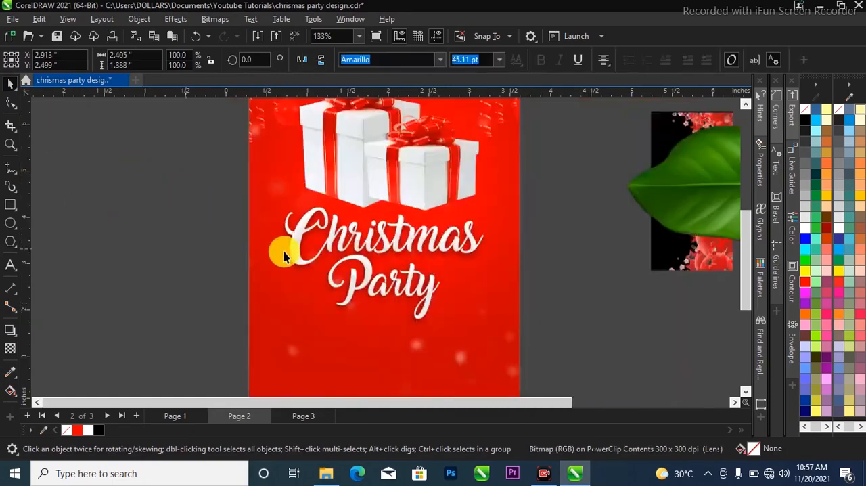
# Move the red bauble bitmap with the black background from behind the leaf to the empty area left of the page
pyautogui.scroll(-2, 489, 298)
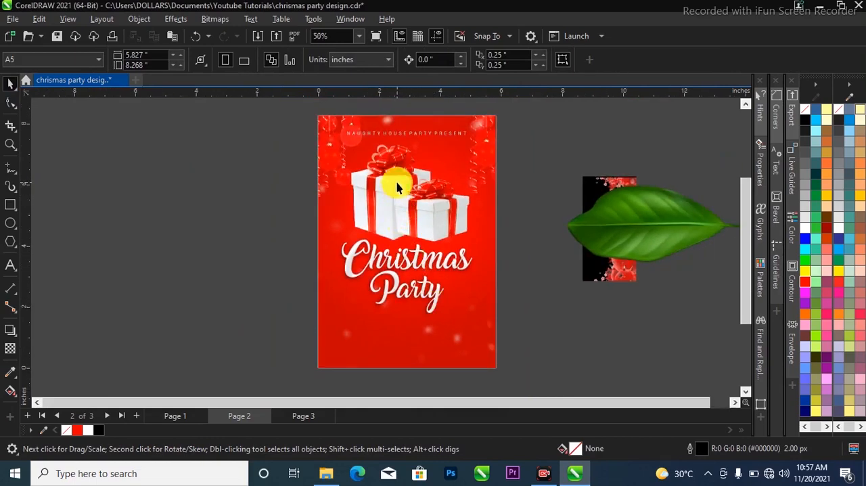
pyautogui.scroll(1, 406, 206)
pyautogui.scroll(-1, 521, 284)
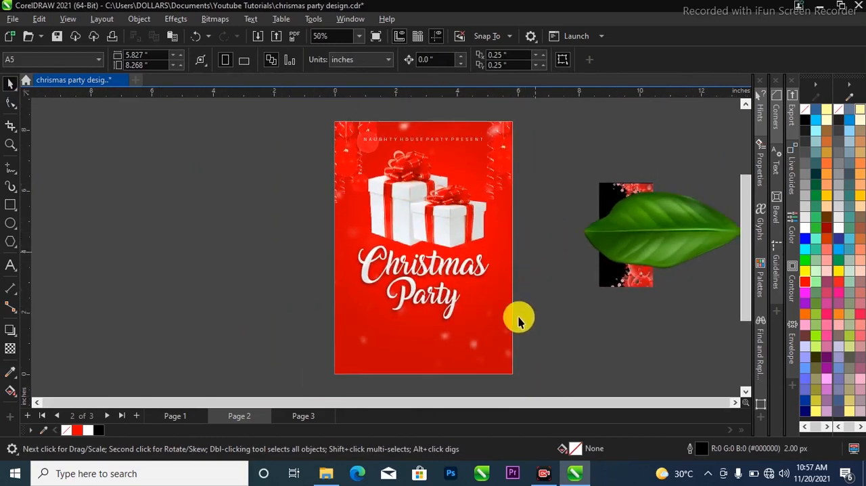
pyautogui.scroll(-1, 531, 317)
pyautogui.moveTo(591, 273); pyautogui.dragTo(301, 310)
# Rotate the red bauble bitmap to 270 degrees so the baubles lie along its lower edge
pyautogui.click(300, 287)
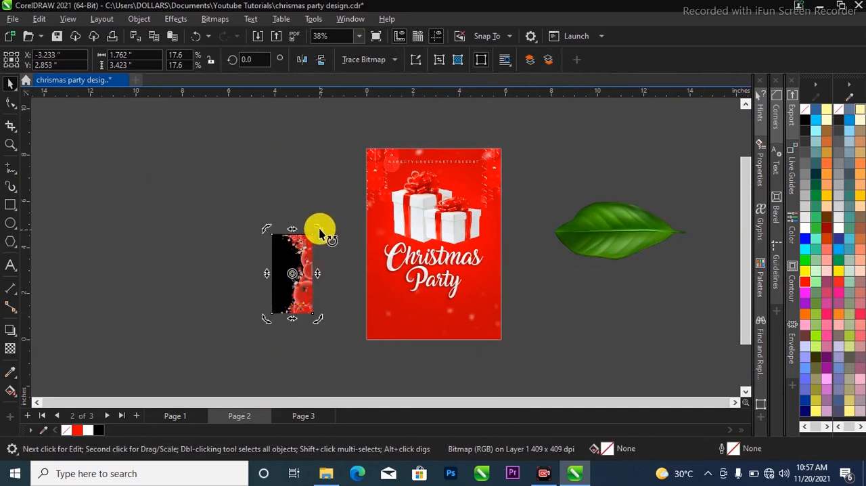
pyautogui.moveTo(320, 230); pyautogui.dragTo(376, 313)
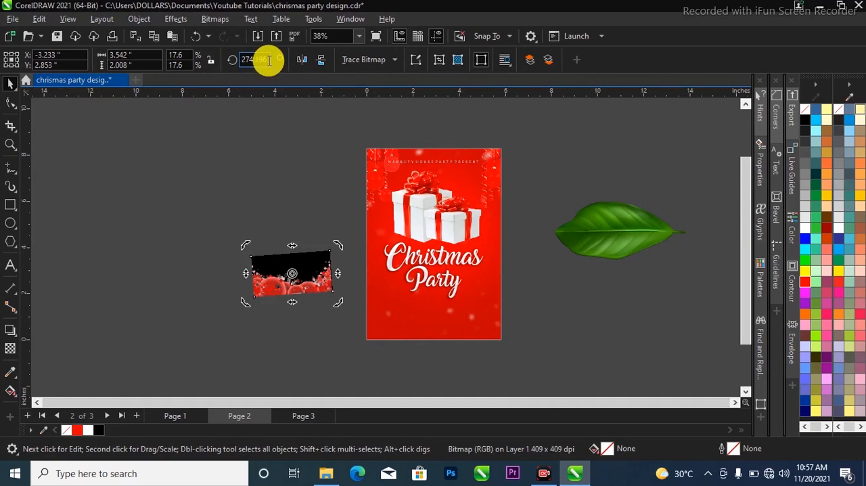
pyautogui.moveTo(269, 61); pyautogui.dragTo(215, 62)
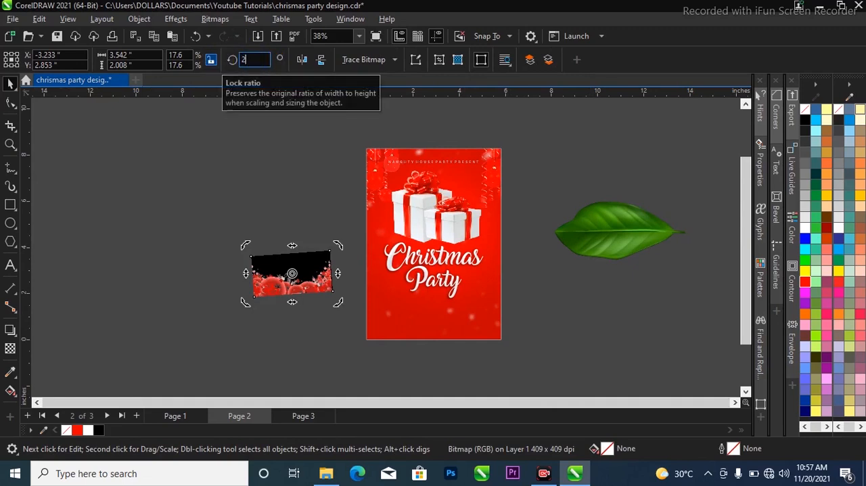
pyautogui.write('270')
pyautogui.press('Return')
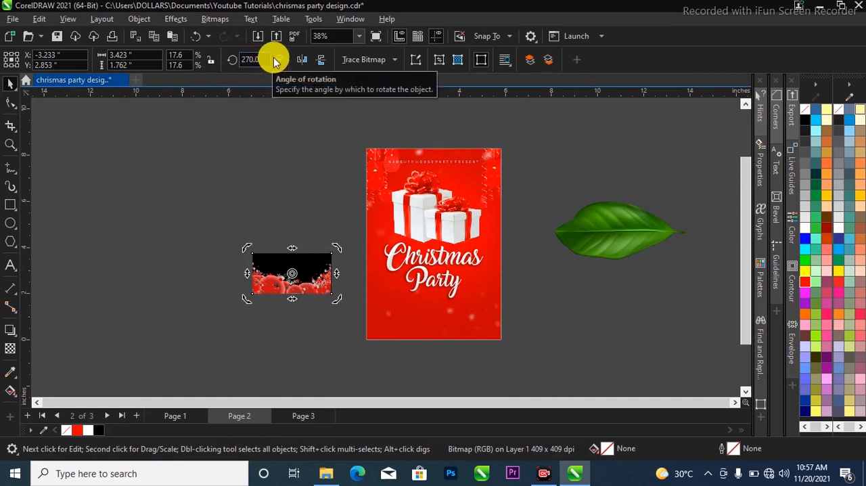
# Enlarge the bauble bitmap to about 7.04 × 3.63 in and PowerClip it inside the flyer's background rectangle
pyautogui.click(322, 289)
pyautogui.moveTo(328, 290); pyautogui.dragTo(420, 351)
pyautogui.moveTo(380, 311); pyautogui.dragTo(469, 331)
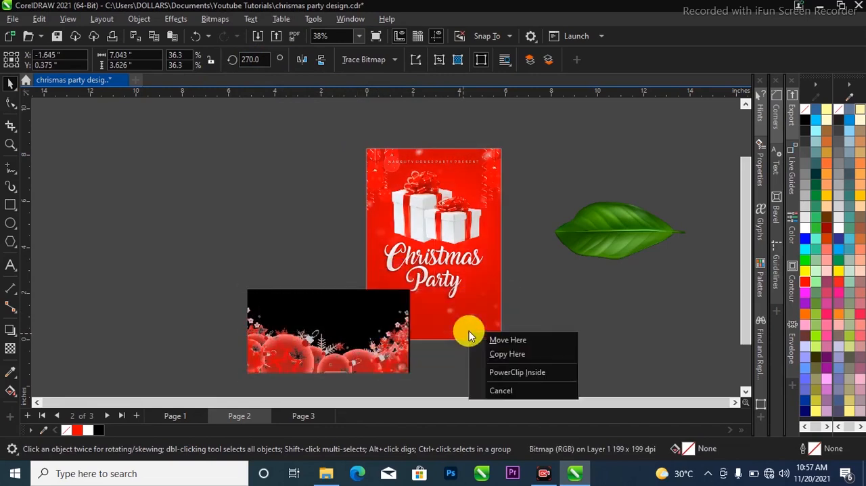
pyautogui.click(491, 373)
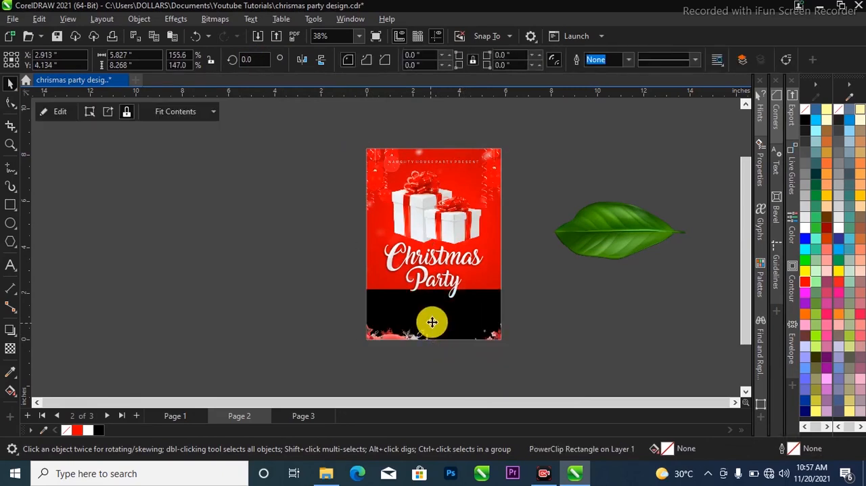
# Position the clipped bauble bitmap along the flyer's lower edge, at about X 2.92 in, Y 1.16 in
pyautogui.click(433, 318)
pyautogui.scroll(2, 433, 318)
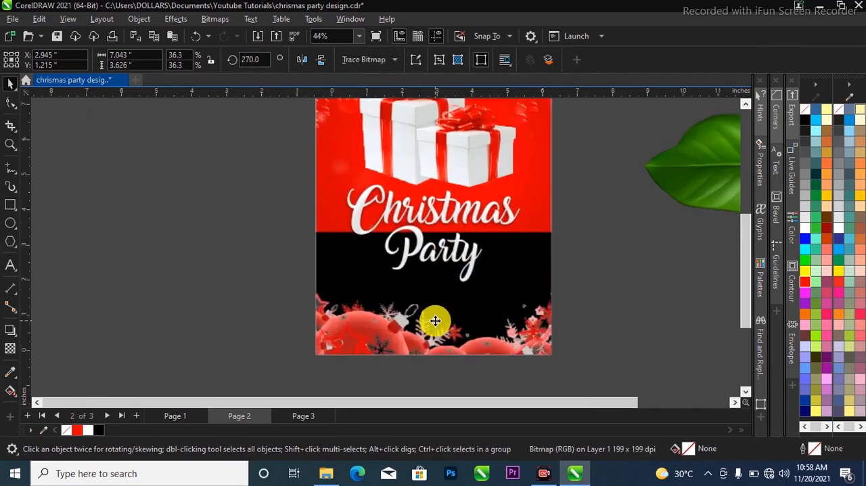
pyautogui.click(454, 330)
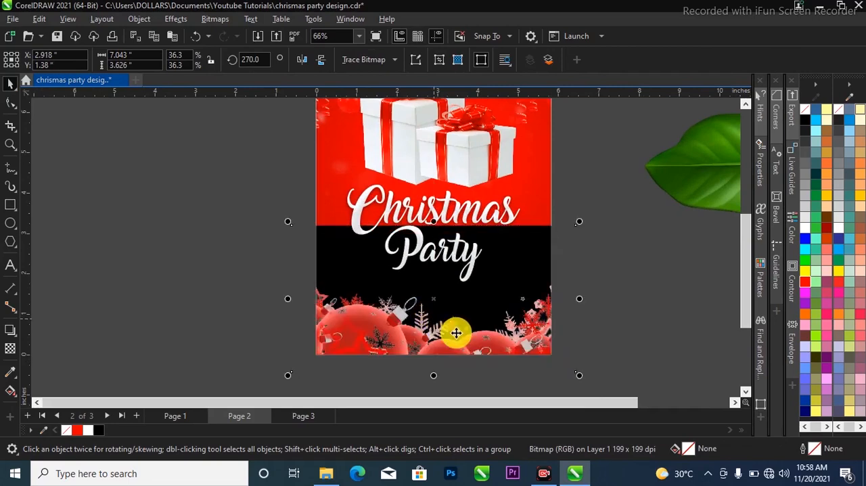
pyautogui.scroll(1, 454, 330)
pyautogui.moveTo(441, 325); pyautogui.dragTo(447, 332)
pyautogui.click(447, 332)
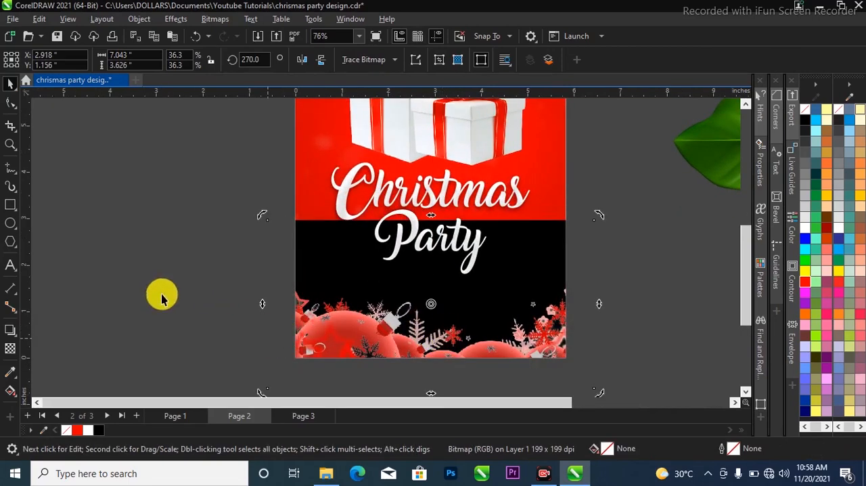
# Set the bauble bitmap's transparency merge mode to Screen to hide its black background, and deselect it
pyautogui.click(10, 353)
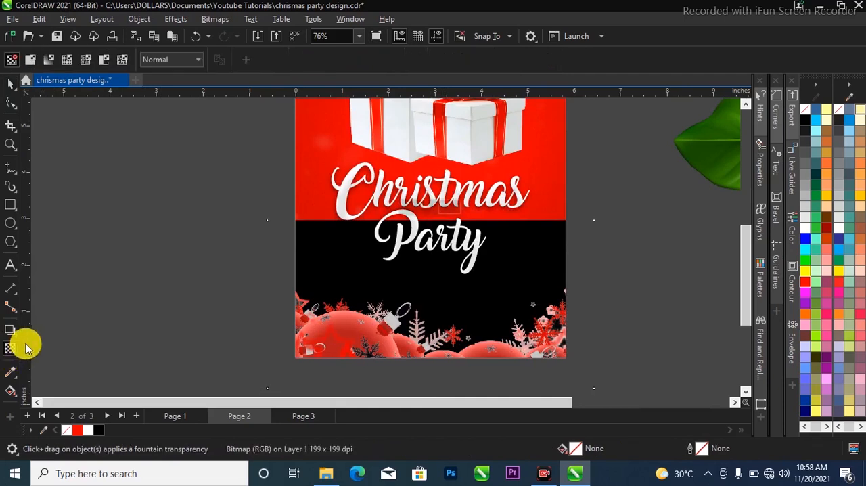
pyautogui.click(173, 61)
pyautogui.click(177, 303)
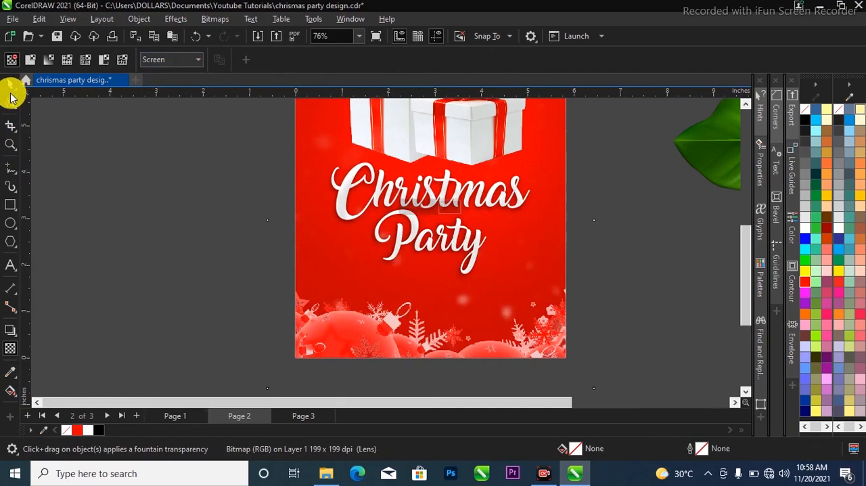
pyautogui.click(10, 85)
pyautogui.click(302, 376)
# Review the flyer on Page 2, the source images on Page 3 and the finished reference design on Page 1
pyautogui.scroll(-1, 360, 330)
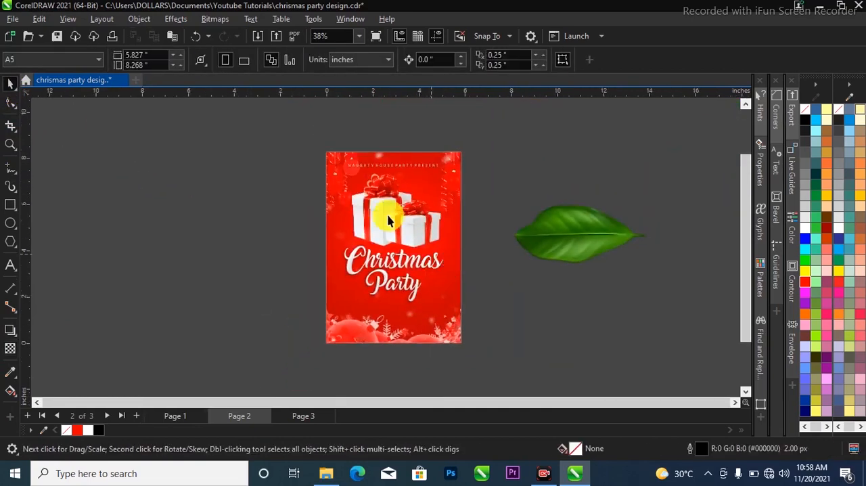
pyautogui.scroll(2, 388, 220)
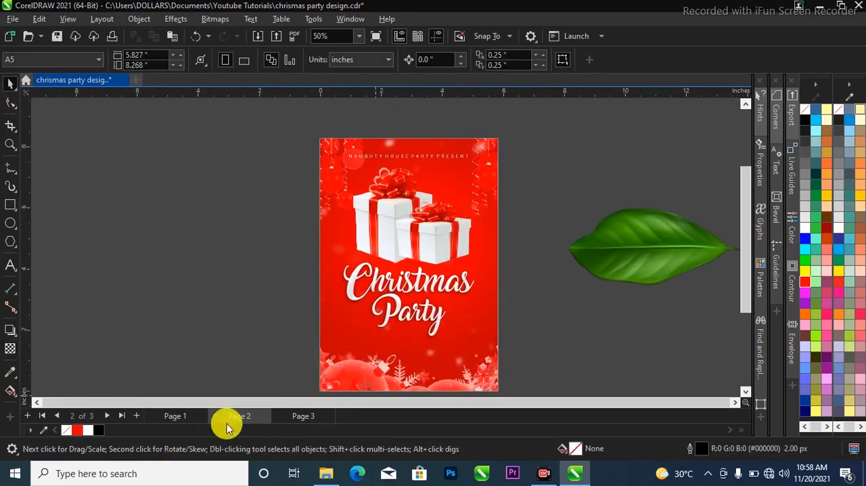
pyautogui.click(317, 414)
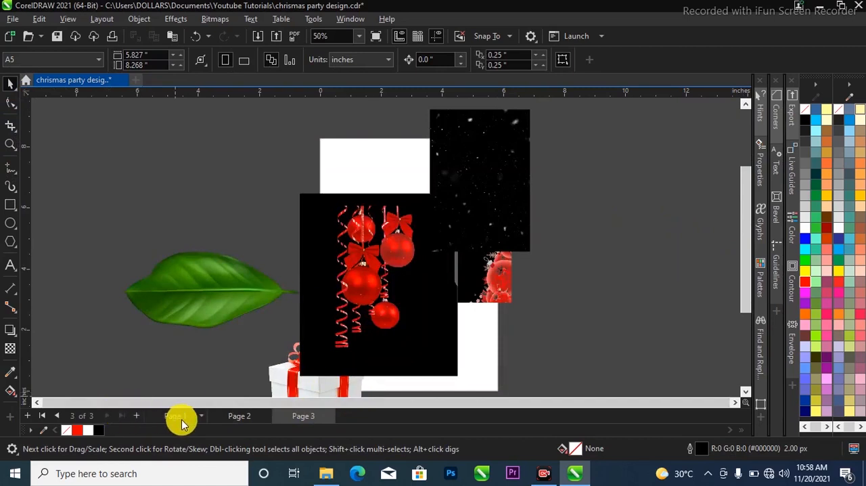
pyautogui.click(180, 417)
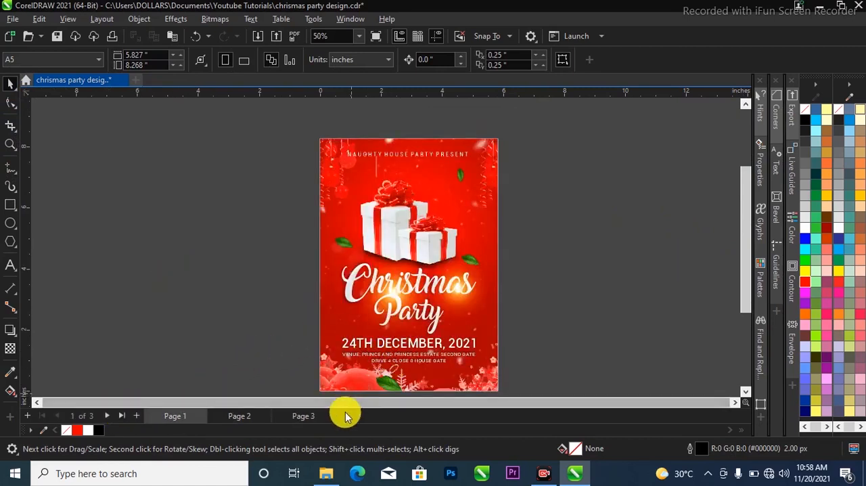
# Return to the flyer on Page 2
pyautogui.click(230, 416)
pyautogui.scroll(1, 373, 342)
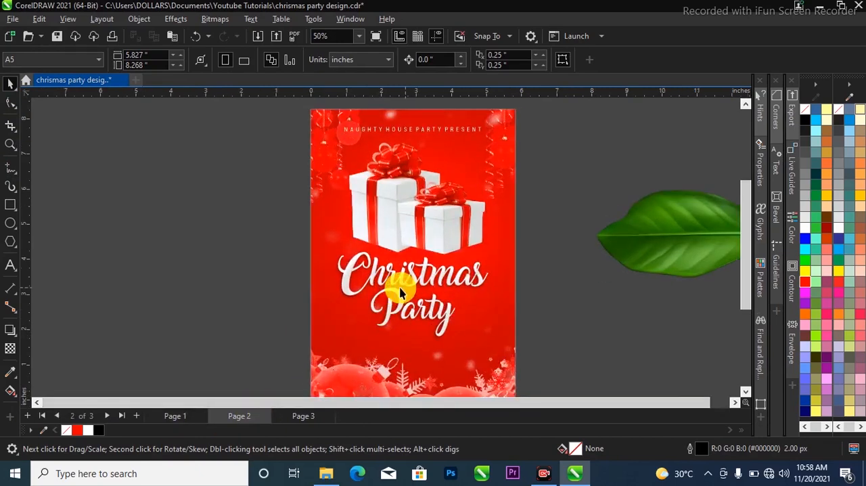
pyautogui.click(10, 265)
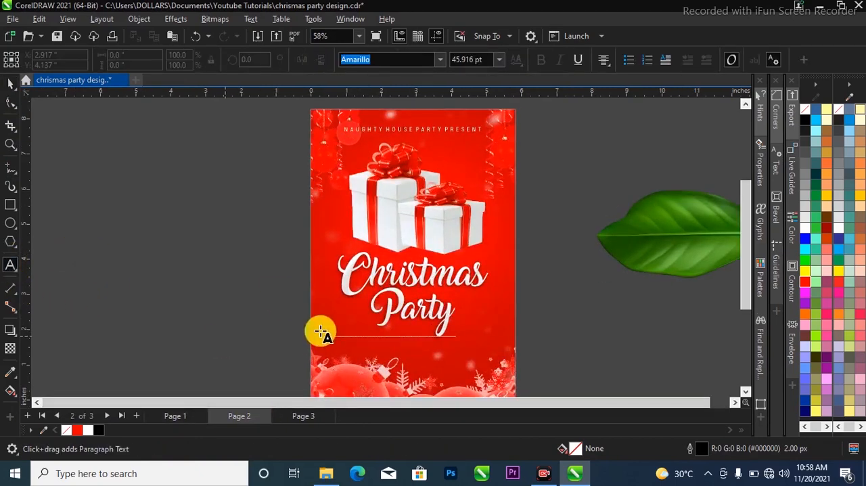
pyautogui.click(366, 343)
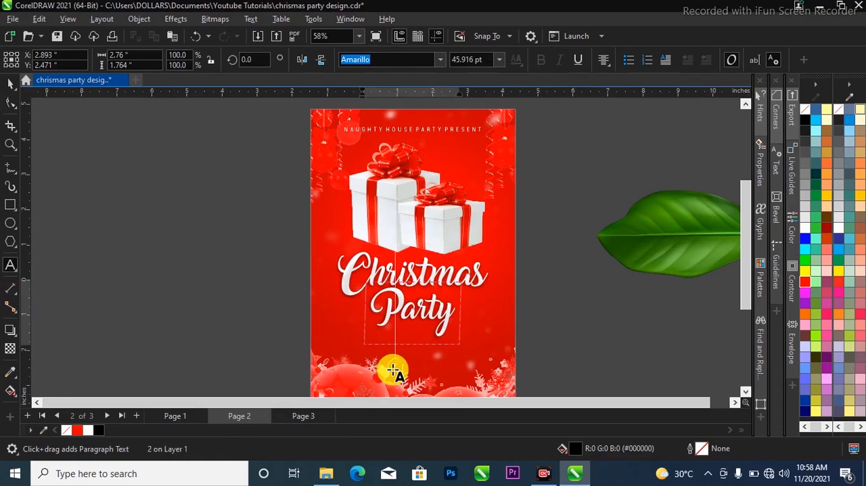
pyautogui.hotkey('ctrl', 'space')
pyautogui.press('Delete')
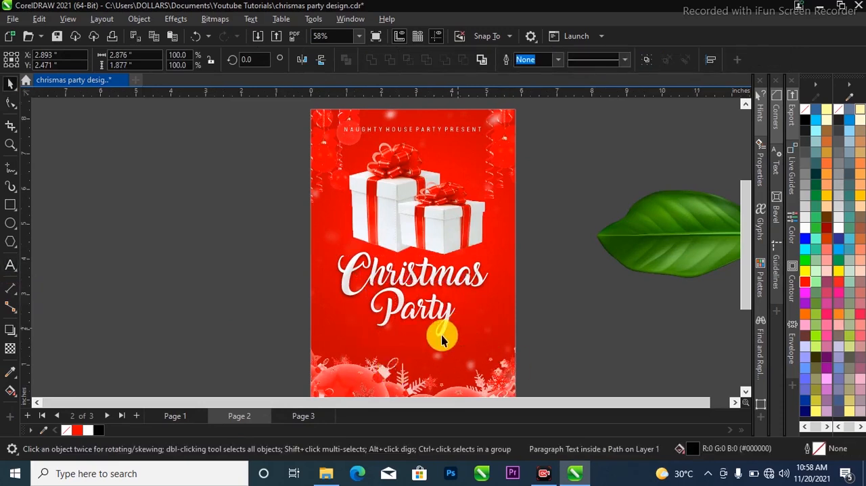
# Add the artistic text "24th December, 2021" below the "Christmas Party" title
pyautogui.click(10, 271)
pyautogui.click(367, 355)
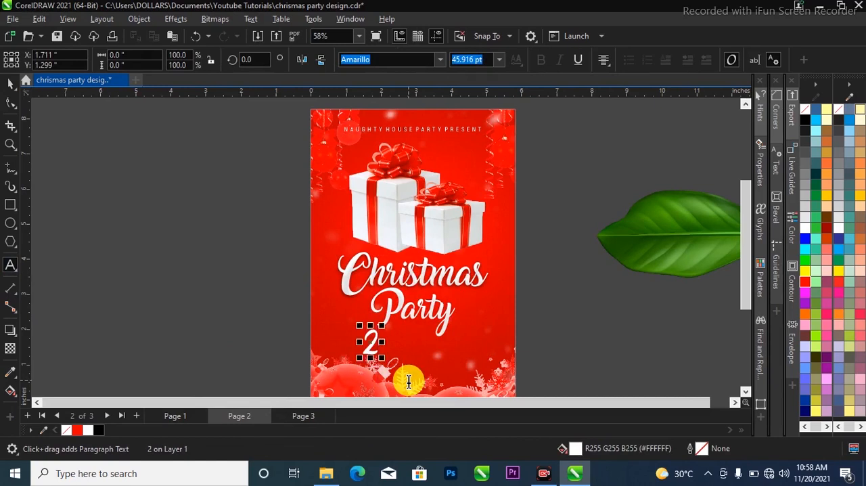
pyautogui.write('24th ecember')
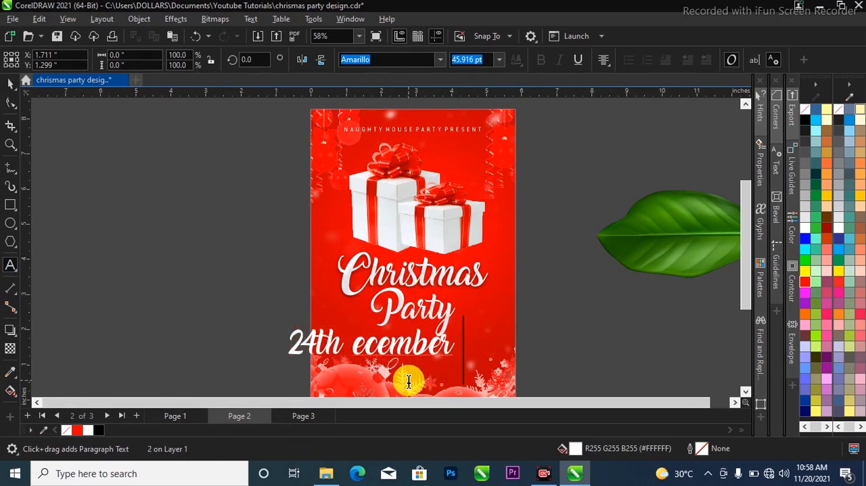
pyautogui.press('BackSpace')
pyautogui.press('BackSpace')
pyautogui.press('BackSpace')
pyautogui.press('BackSpace')
pyautogui.press('BackSpace')
pyautogui.press('BackSpace')
pyautogui.press('BackSpace')
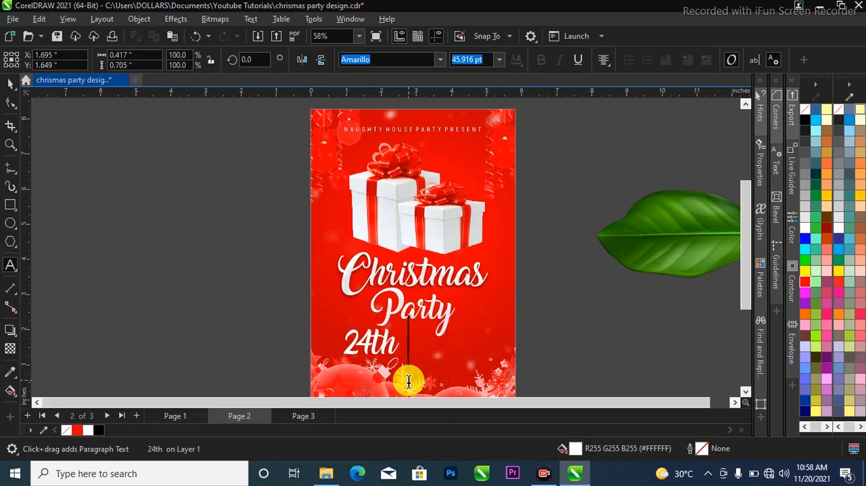
pyautogui.write('dec')
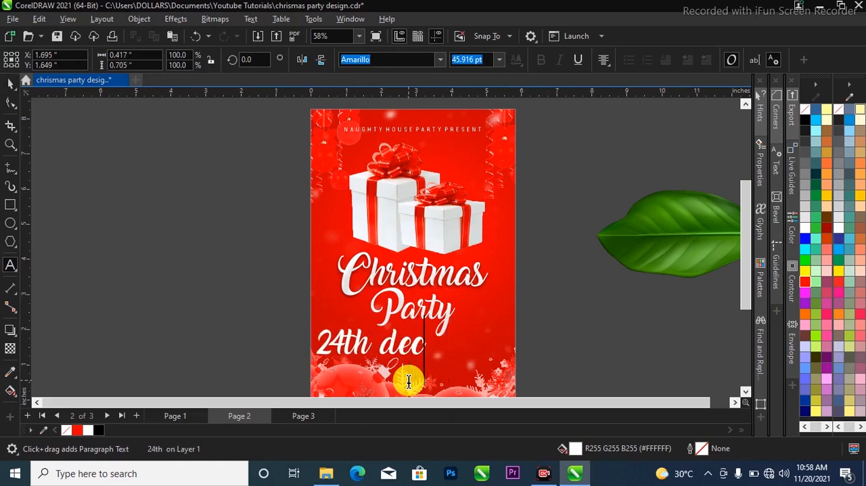
pyautogui.write('ember ')
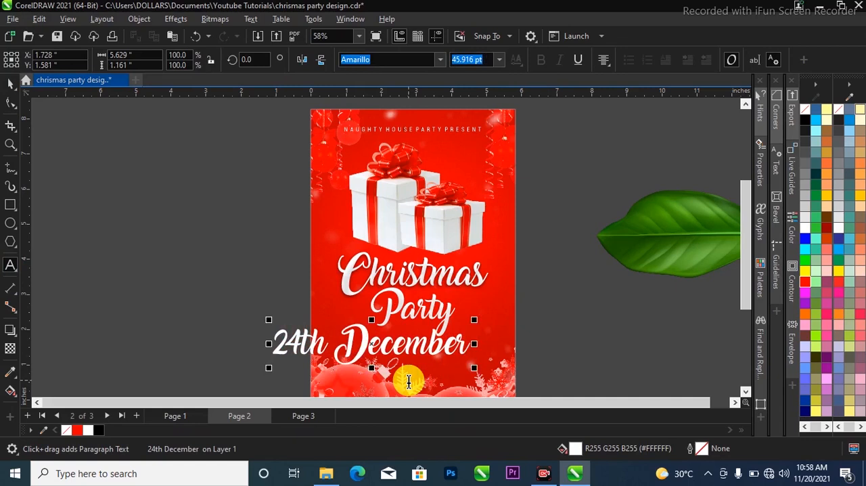
pyautogui.write(', 210')
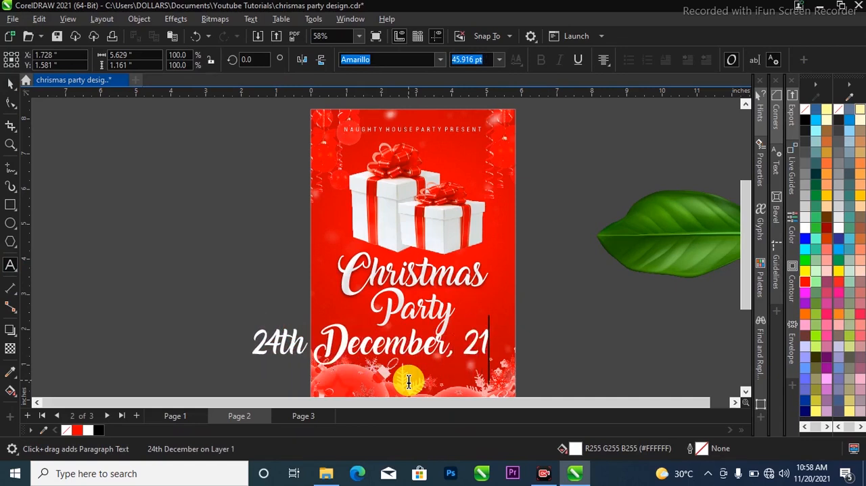
pyautogui.press('BackSpace')
pyautogui.press('BackSpace')
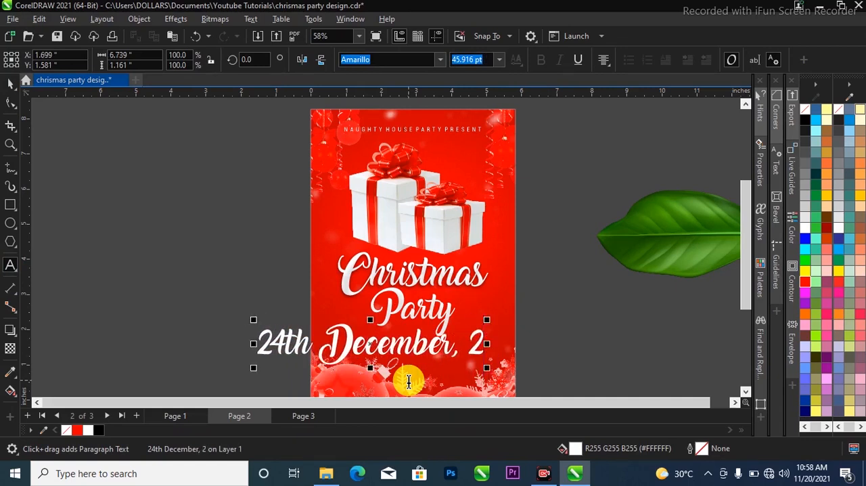
pyautogui.write('021')
pyautogui.hotkey('ctrl', 'space')
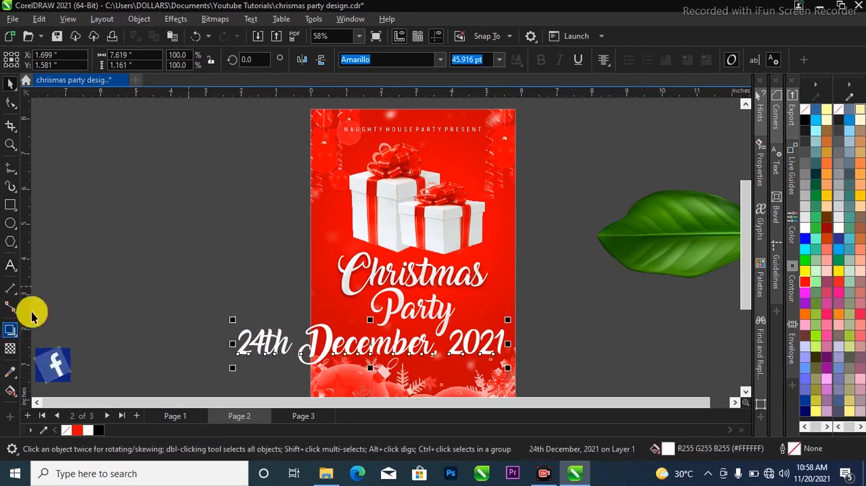
# Set the date text's font to Roboto Cn and change its case to UPPERCASE
pyautogui.click(440, 60)
pyautogui.click(433, 114)
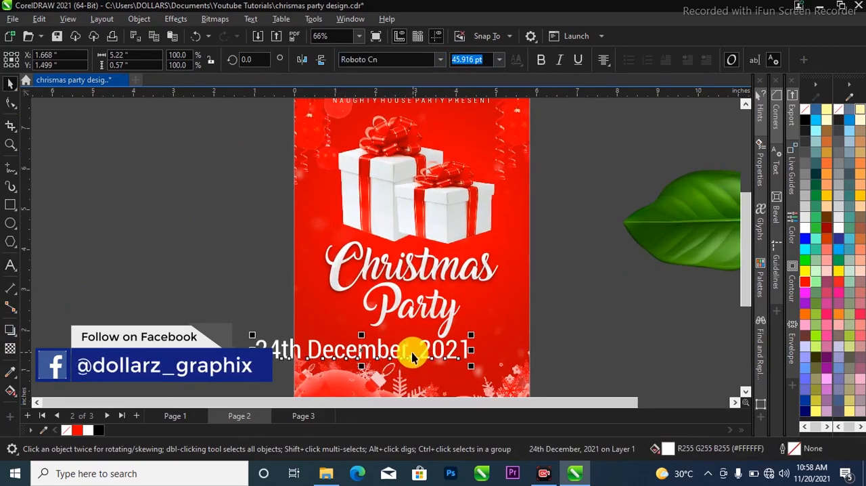
pyautogui.click(250, 19)
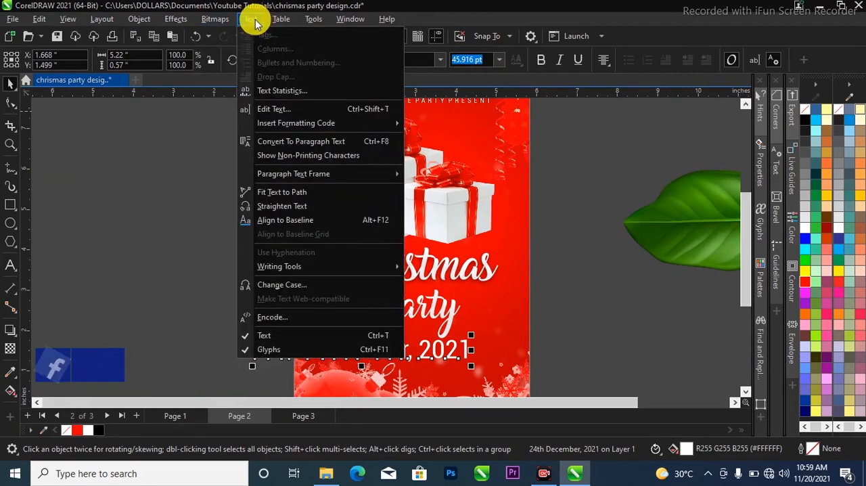
pyautogui.click(324, 289)
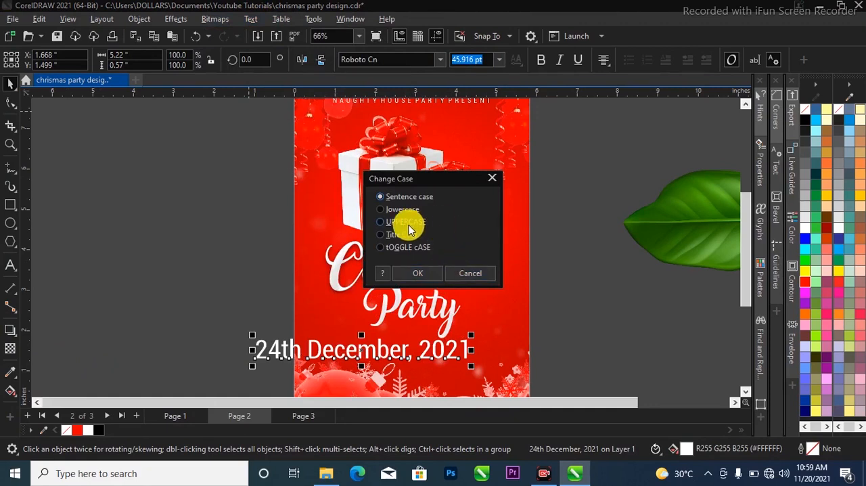
pyautogui.click(415, 274)
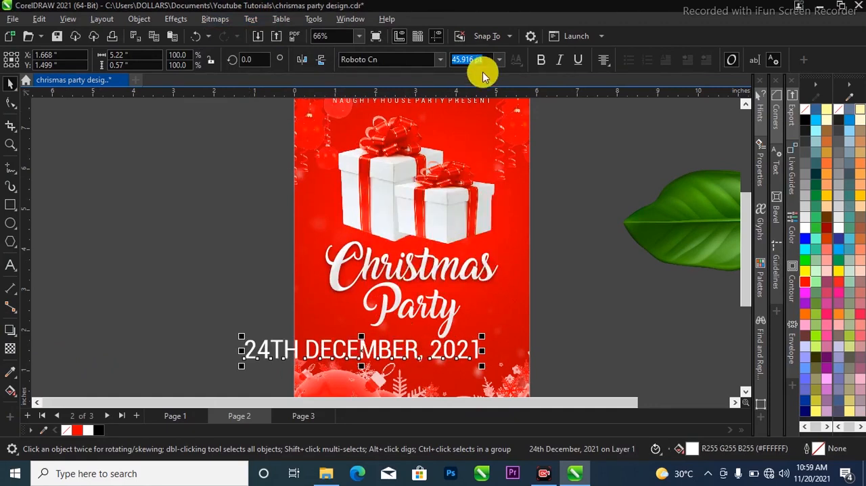
# Scale the date text to about 4.29 in wide and place it beneath the title at about X 2.91 in, Y 1.64 in
pyautogui.moveTo(482, 342); pyautogui.dragTo(501, 365)
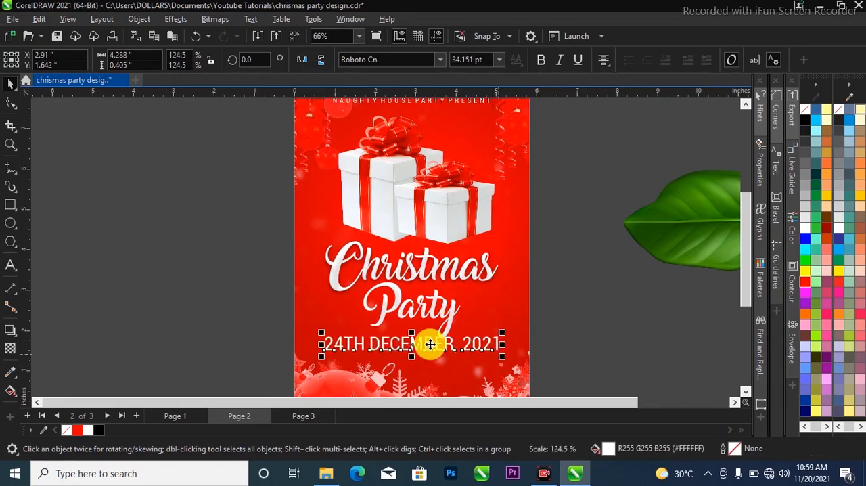
pyautogui.scroll(1, 429, 340)
pyautogui.click(445, 300)
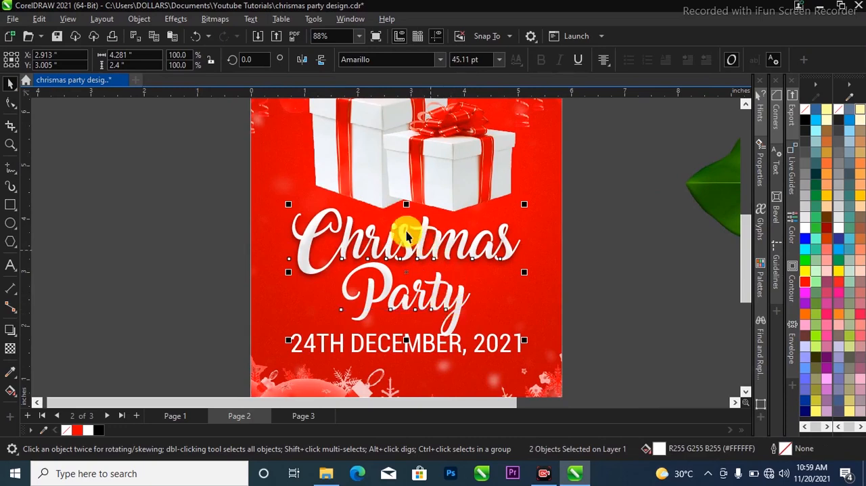
# Move both lines of the "Christmas Party" title slightly up to leave more space above the date
pyautogui.click(203, 205)
pyautogui.scroll(1, 439, 311)
pyautogui.click(438, 313)
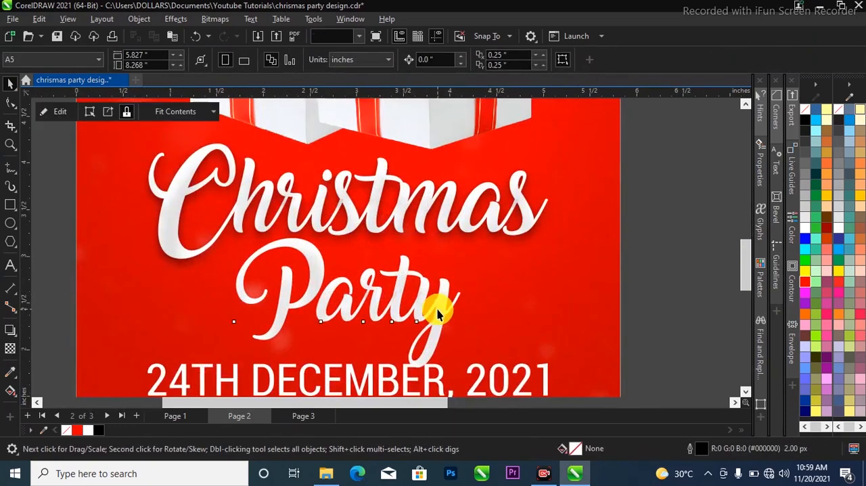
pyautogui.scroll(-2, 393, 264)
pyautogui.moveTo(116, 167); pyautogui.dragTo(551, 348)
pyautogui.moveTo(406, 237); pyautogui.dragTo(408, 229)
pyautogui.scroll(-1, 595, 272)
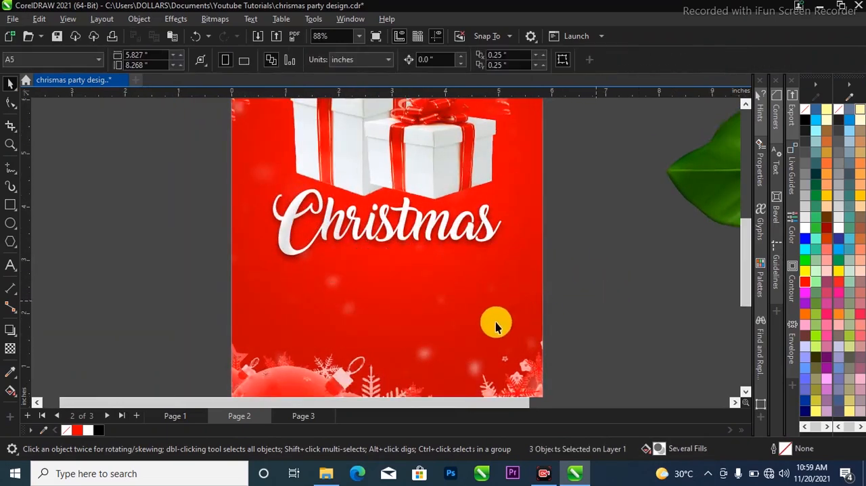
# Set the date text's font size to 30 pt
pyautogui.click(490, 329)
pyautogui.moveTo(506, 323); pyautogui.dragTo(529, 323)
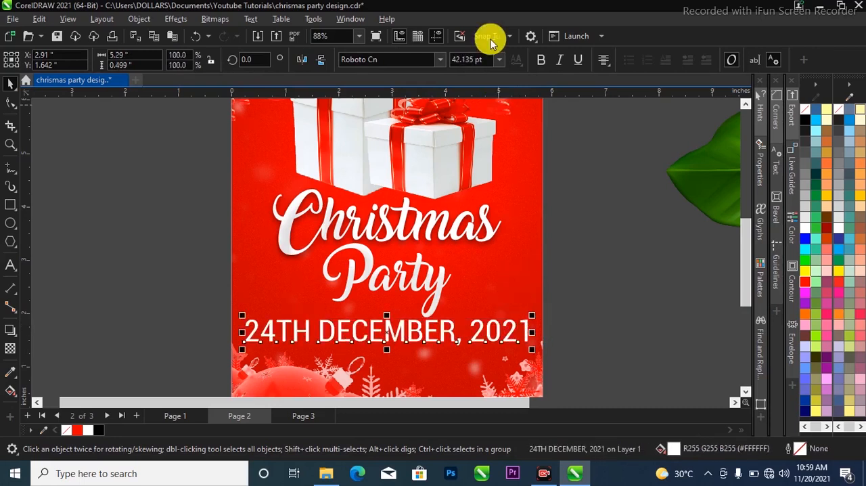
pyautogui.click(500, 60)
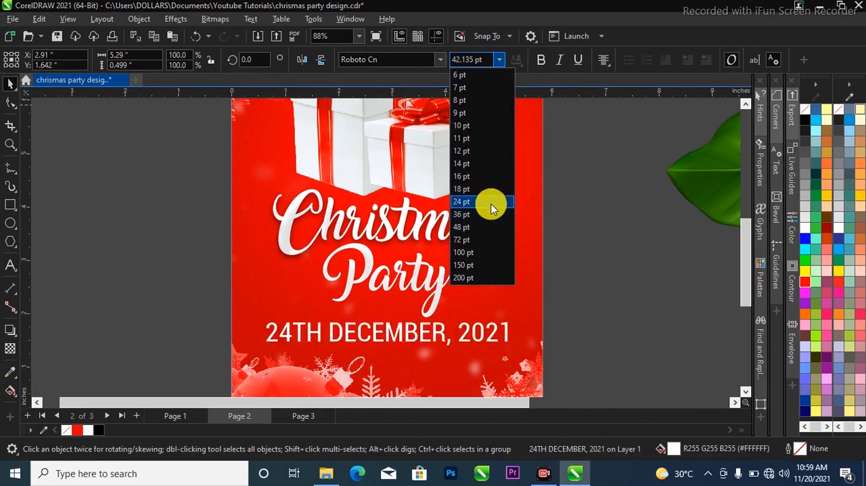
pyautogui.moveTo(483, 59); pyautogui.dragTo(437, 63)
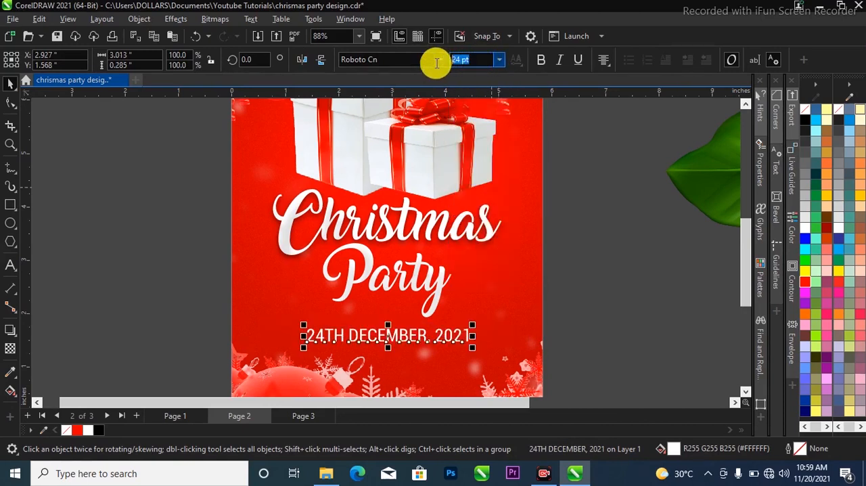
pyautogui.write('30')
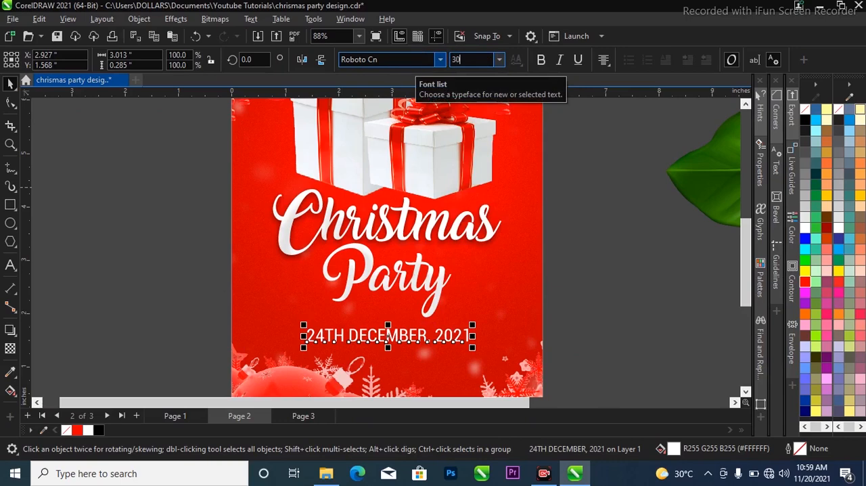
pyautogui.press('Return')
# Make the date text bold and deselect it
pyautogui.scroll(1, 391, 340)
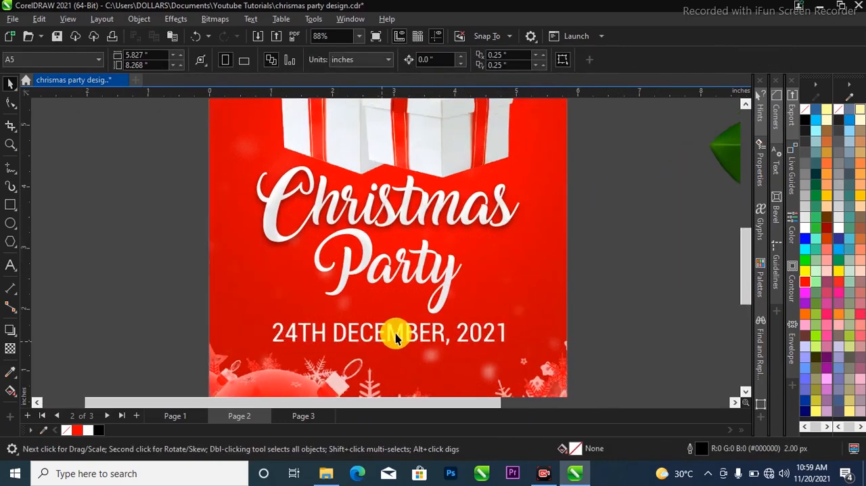
pyautogui.click(397, 332)
pyautogui.click(417, 337)
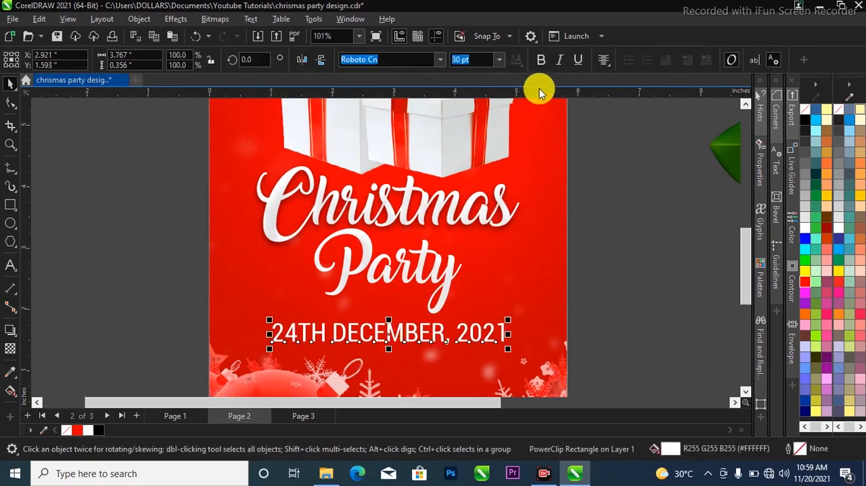
pyautogui.click(540, 60)
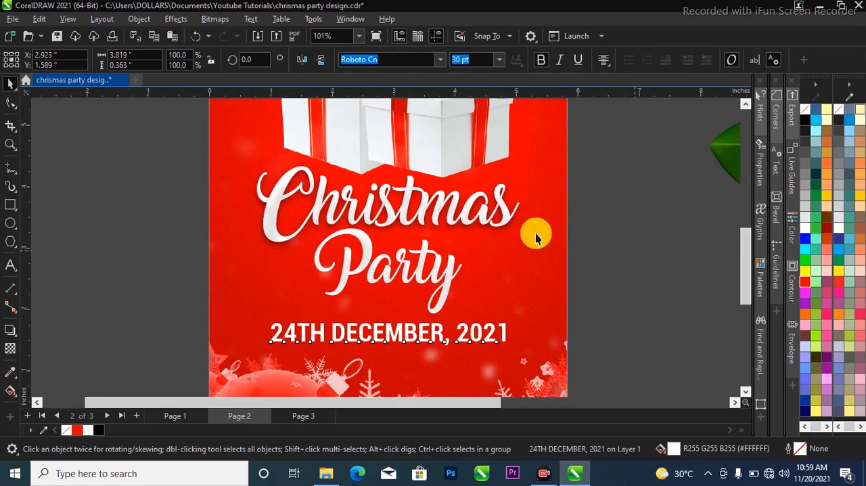
pyautogui.scroll(-1, 446, 322)
pyautogui.scroll(1, 447, 310)
pyautogui.scroll(-1, 447, 330)
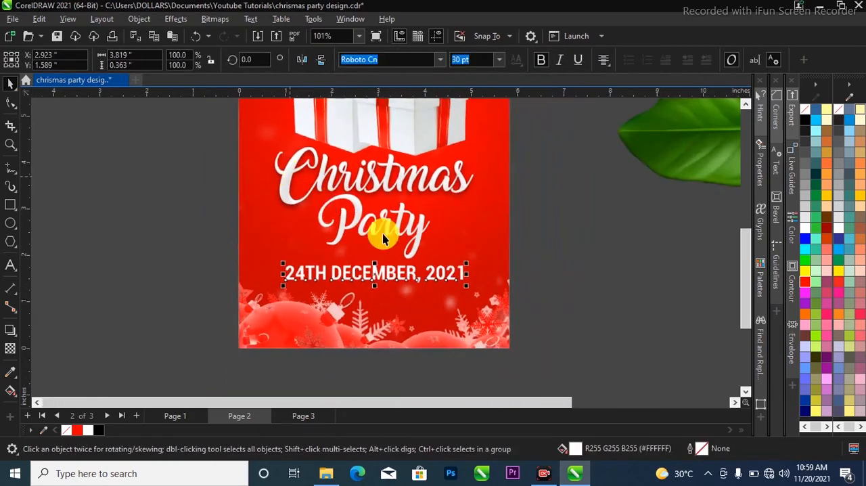
pyautogui.click(546, 242)
pyautogui.scroll(1, 337, 316)
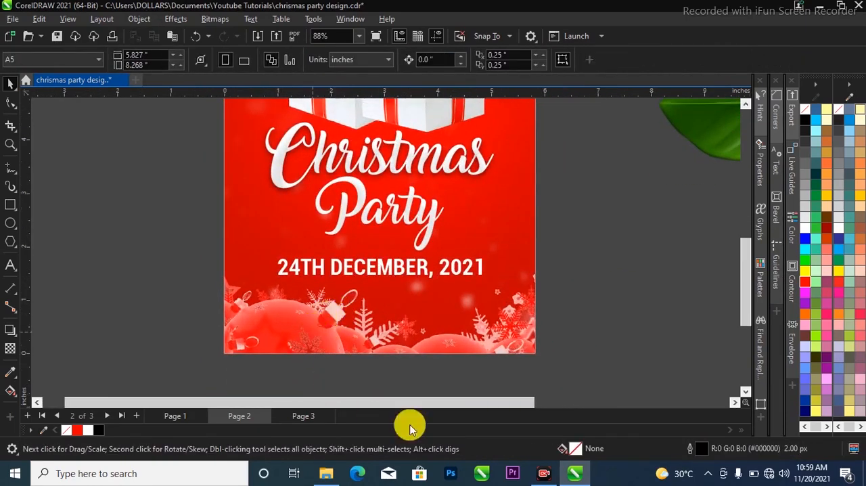
# Copy the two-line venue text from Page 1 and paste it beneath the date on Page 2
pyautogui.click(183, 414)
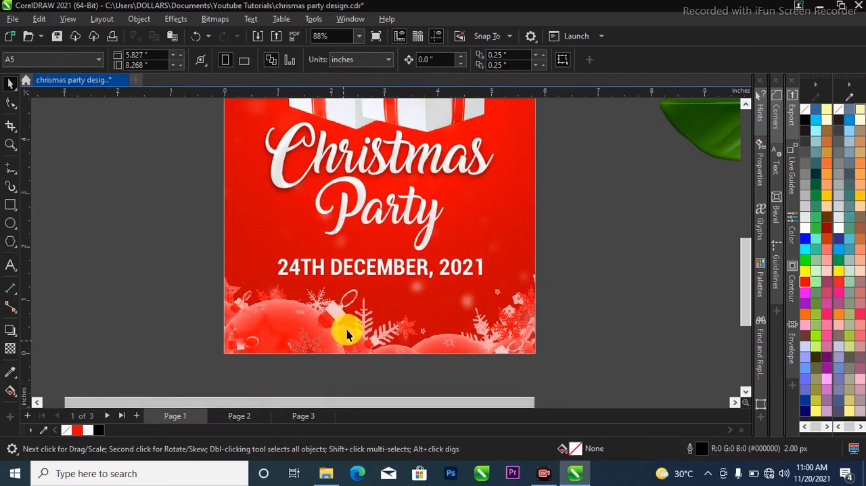
pyautogui.click(372, 307)
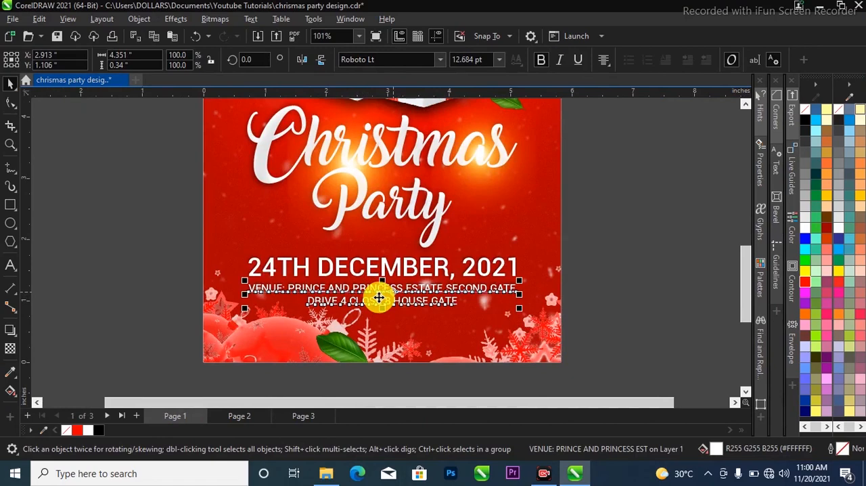
pyautogui.click(256, 417)
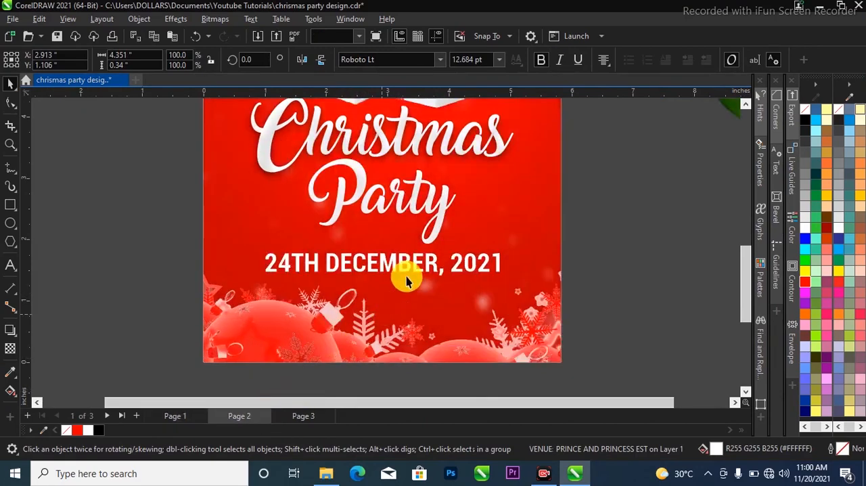
pyautogui.hotkey('ctrl', 'v')
pyautogui.scroll(-1, 452, 289)
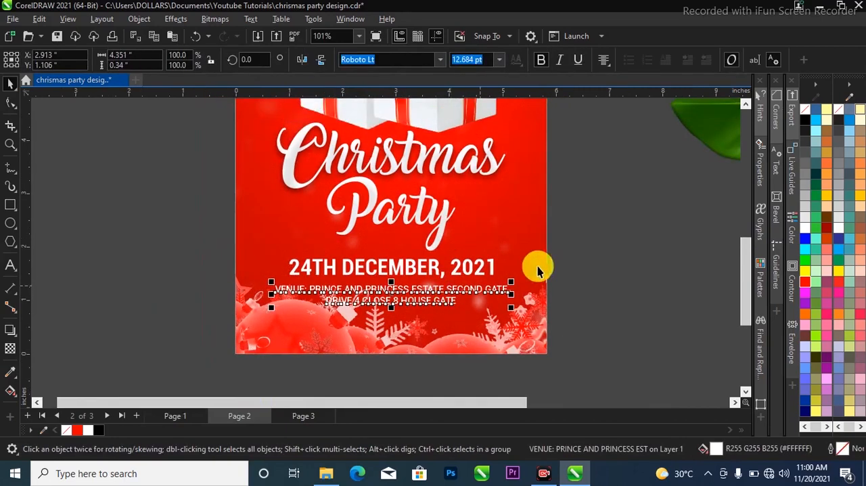
# Add a drop shadow to the date and venue text lines, and deselect them
pyautogui.scroll(-1, 203, 253)
pyautogui.moveTo(174, 252)
pyautogui.mouseDown()
pyautogui.moveTo(470, 291)
pyautogui.moveTo(584, 316)
pyautogui.mouseUp()
pyautogui.click(10, 330)
pyautogui.scroll(3, 347, 294)
pyautogui.moveTo(302, 288); pyautogui.dragTo(575, 298)
pyautogui.press('space')
pyautogui.scroll(-3, 456, 321)
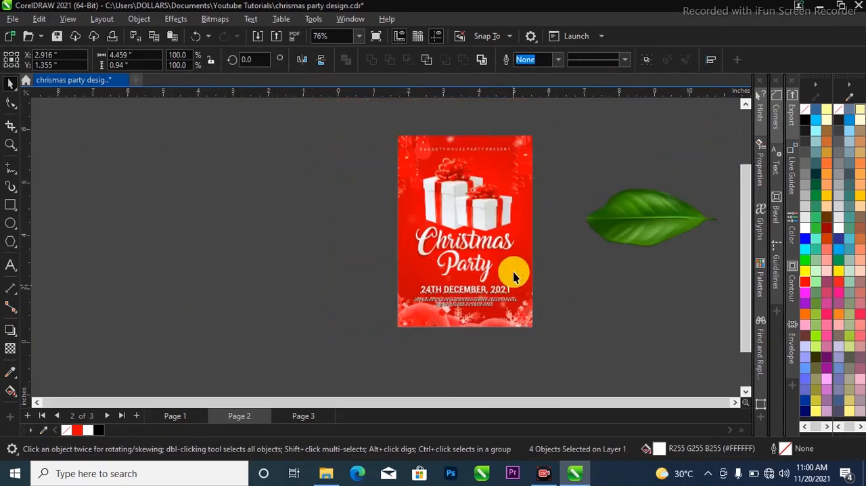
pyautogui.scroll(2, 557, 164)
pyautogui.click(563, 201)
pyautogui.scroll(1, 459, 258)
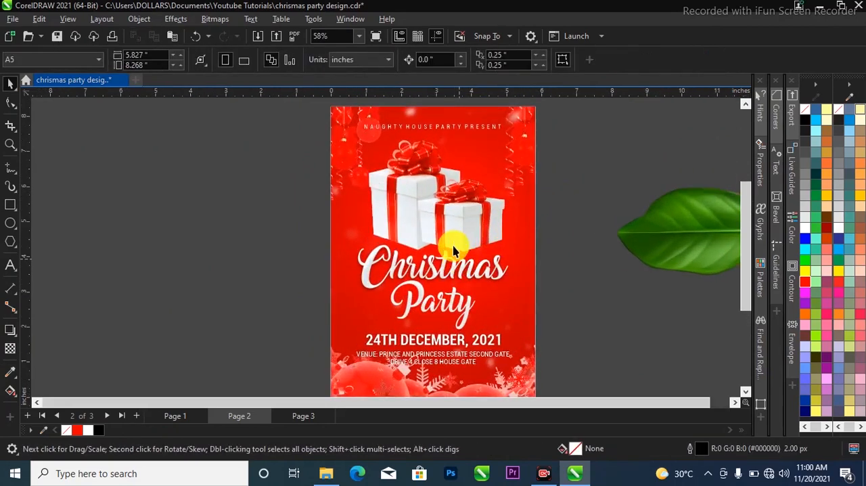
pyautogui.scroll(1, 453, 249)
pyautogui.scroll(4, 368, 233)
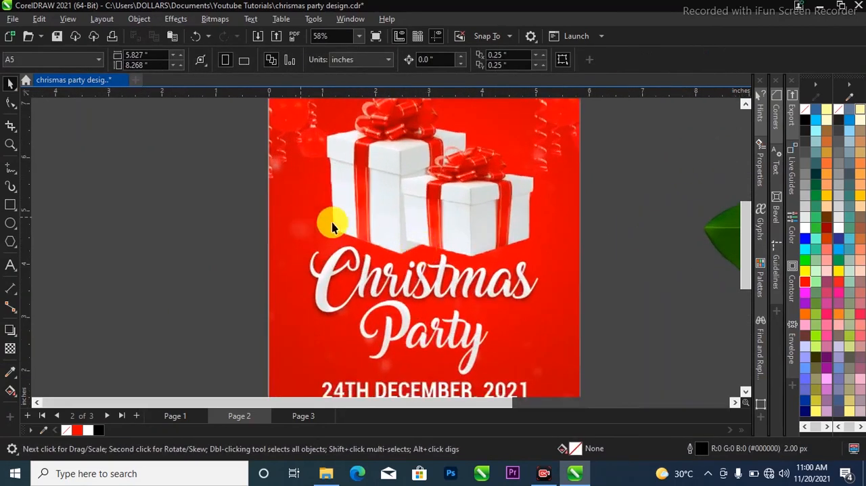
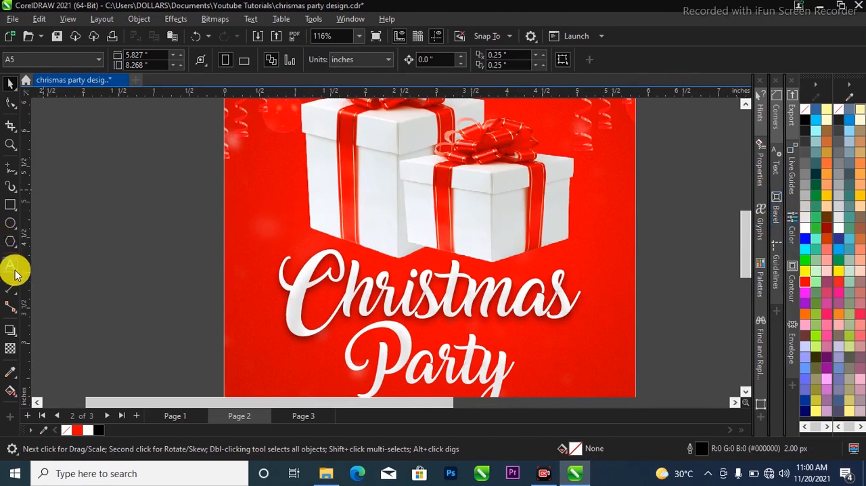
# Draw a closed Pen curve about 3.8 by 0.83 inches, following just below the bottom edges of both gift boxes
pyautogui.click(16, 177)
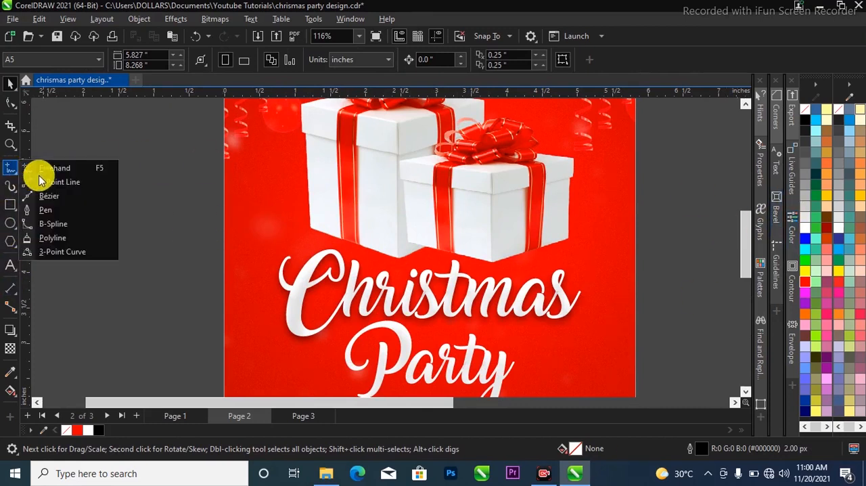
pyautogui.click(58, 211)
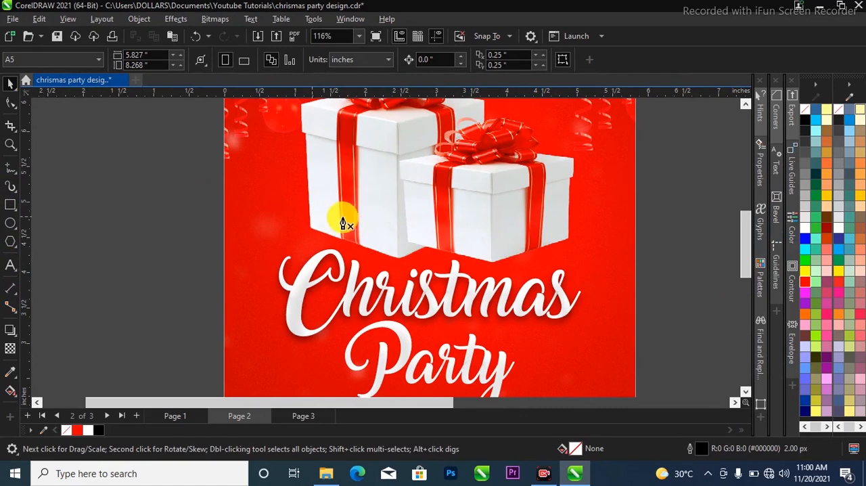
pyautogui.scroll(2, 322, 227)
pyautogui.click(323, 212)
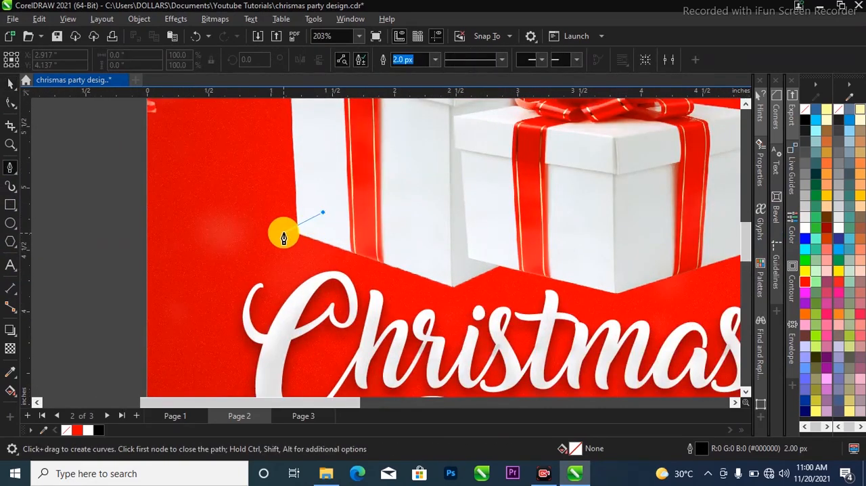
pyautogui.moveTo(304, 250); pyautogui.dragTo(313, 246)
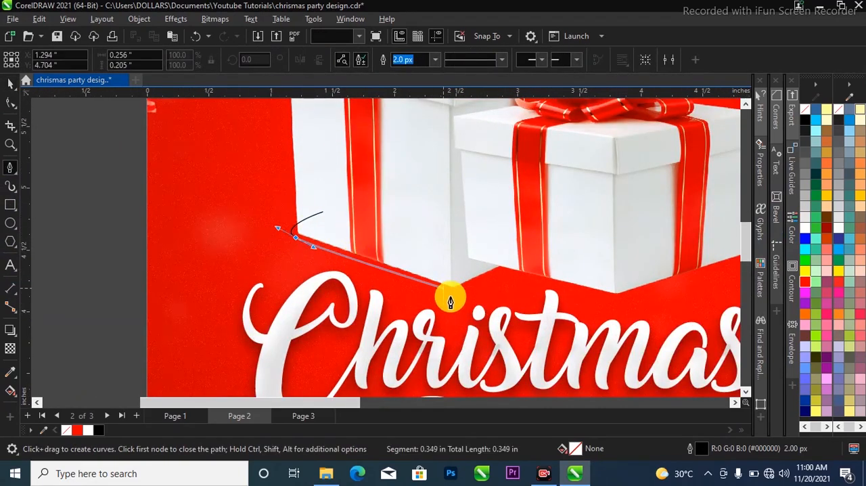
pyautogui.moveTo(460, 301); pyautogui.dragTo(520, 290)
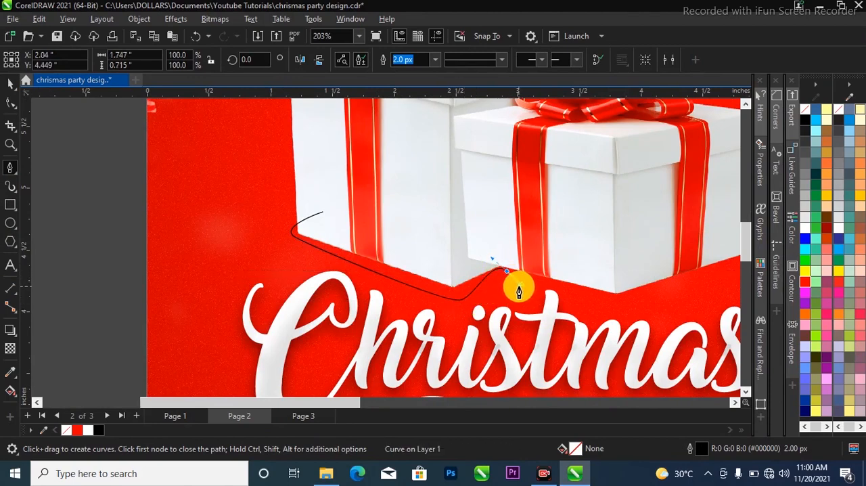
pyautogui.moveTo(521, 290); pyautogui.dragTo(525, 285)
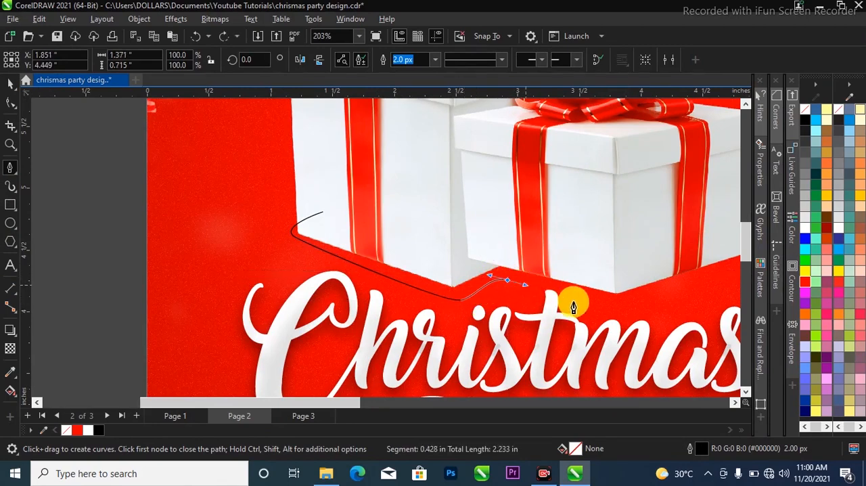
pyautogui.moveTo(623, 312); pyautogui.dragTo(636, 301)
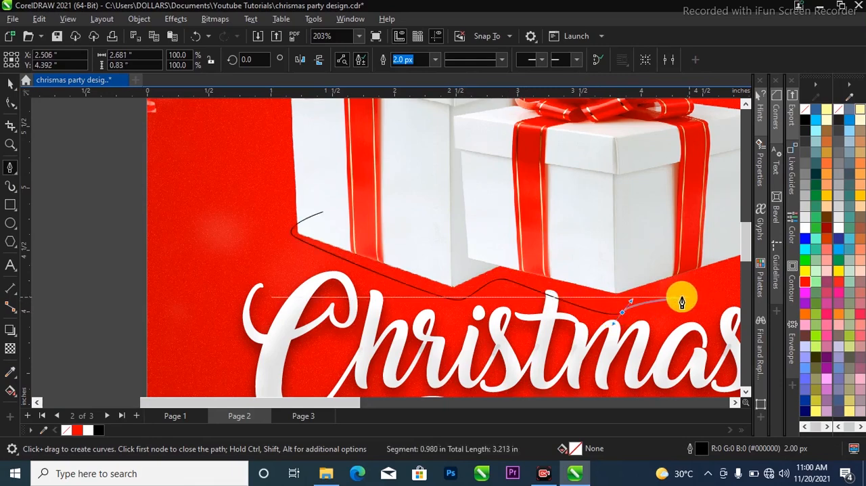
pyautogui.scroll(-2, 267, 276)
pyautogui.scroll(1, 530, 280)
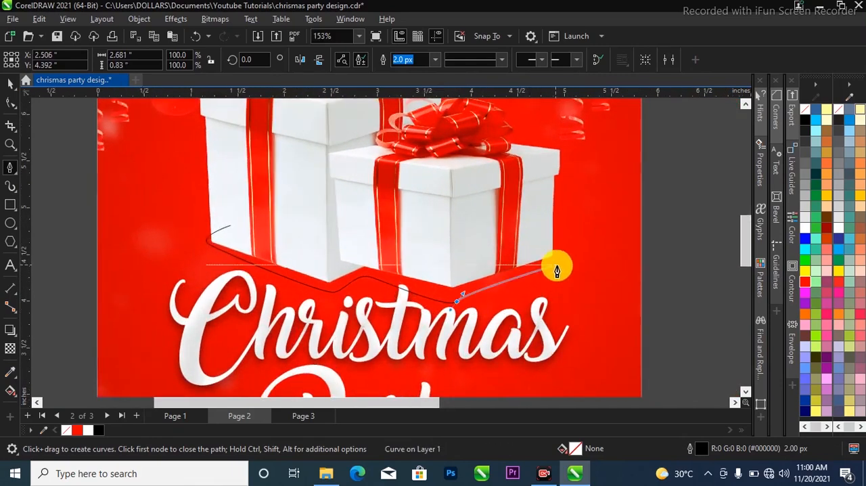
pyautogui.scroll(1, 556, 267)
pyautogui.click(564, 257)
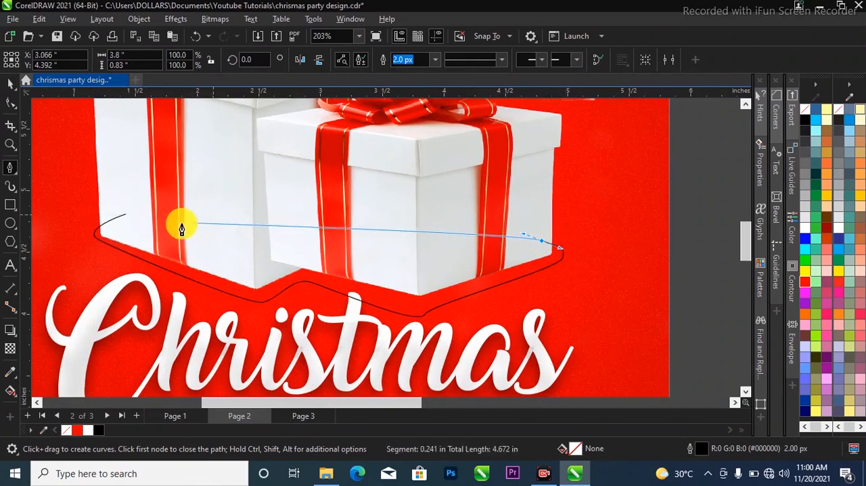
pyautogui.click(126, 217)
pyautogui.scroll(-1, 427, 245)
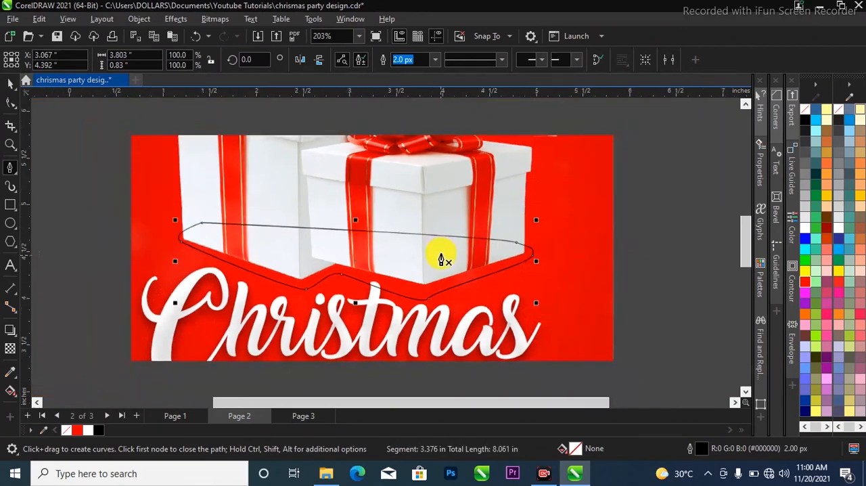
# Fill the closed curve with black, remove its outline and place it behind the gift boxes
pyautogui.press('space')
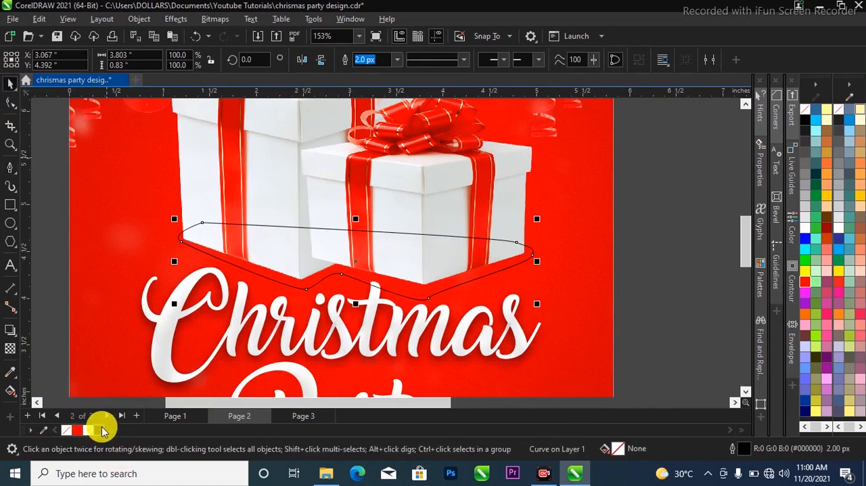
pyautogui.click(101, 430)
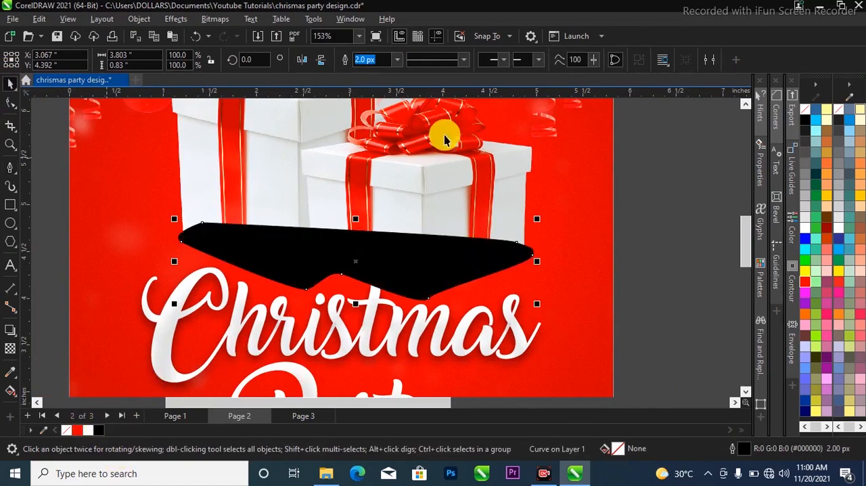
pyautogui.click(397, 61)
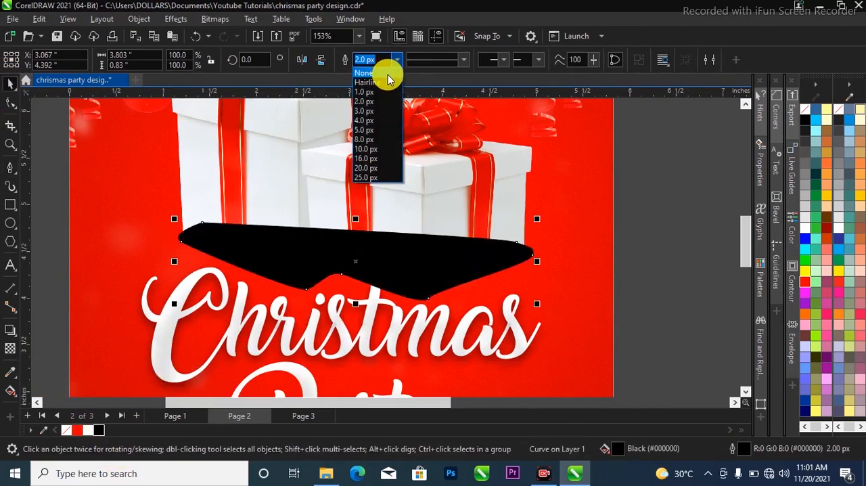
pyautogui.click(369, 72)
pyautogui.scroll(-2, 431, 255)
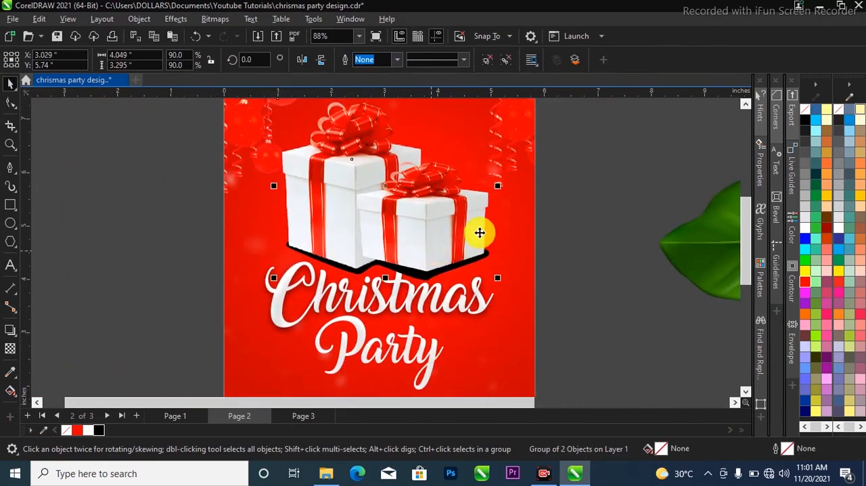
pyautogui.click(427, 268)
pyautogui.click(420, 282)
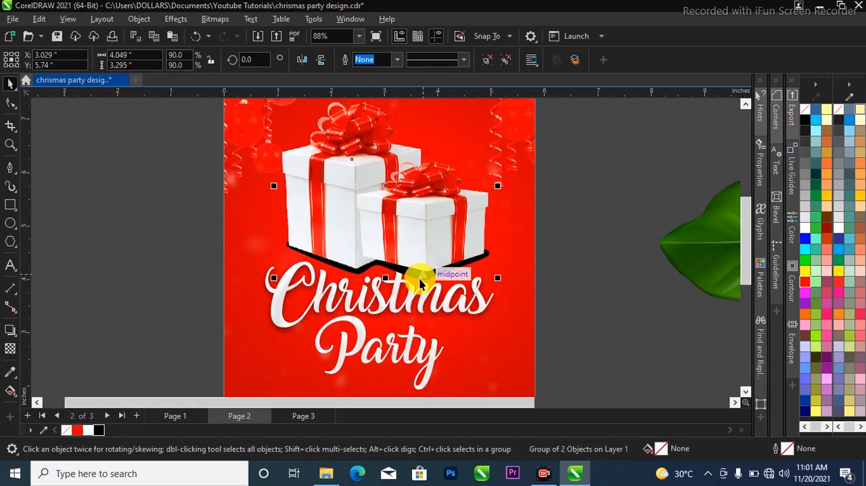
pyautogui.keyDown('alt'); pyautogui.click(419, 282); pyautogui.keyUp('alt')
pyautogui.keyDown('alt'); pyautogui.click(420, 278); pyautogui.keyUp('alt')
pyautogui.keyDown('alt'); pyautogui.click(421, 279); pyautogui.keyUp('alt')
pyautogui.keyDown('alt'); pyautogui.click(422, 279); pyautogui.keyUp('alt')
pyautogui.keyDown('alt'); pyautogui.click(422, 279); pyautogui.keyUp('alt')
pyautogui.keyDown('alt'); pyautogui.click(423, 278); pyautogui.keyUp('alt')
pyautogui.keyDown('alt'); pyautogui.click(425, 276); pyautogui.keyUp('alt')
pyautogui.moveTo(694, 182); pyautogui.dragTo(236, 213)
pyautogui.hotkey('ctrl', 'z')
# Apply a Gaussian Blur with a 32.3-pixel radius to the black shape behind the gift boxes
pyautogui.moveTo(141, 212); pyautogui.dragTo(546, 312)
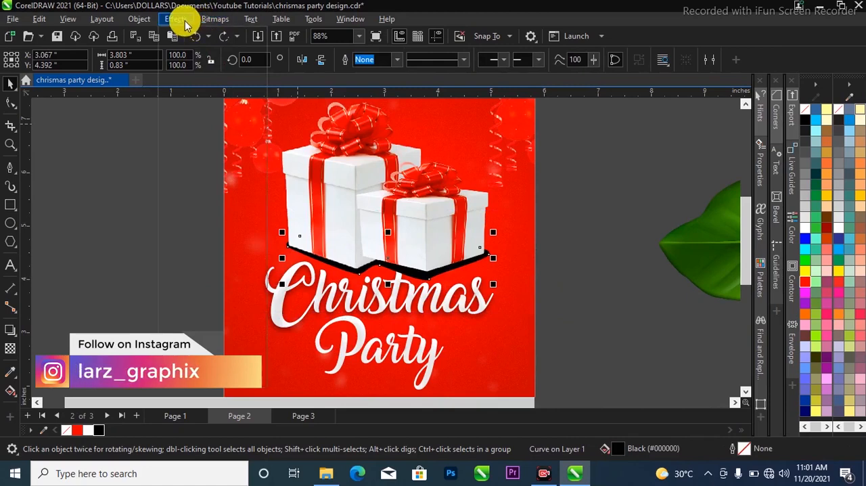
pyautogui.click(182, 21)
pyautogui.moveTo(223, 97)
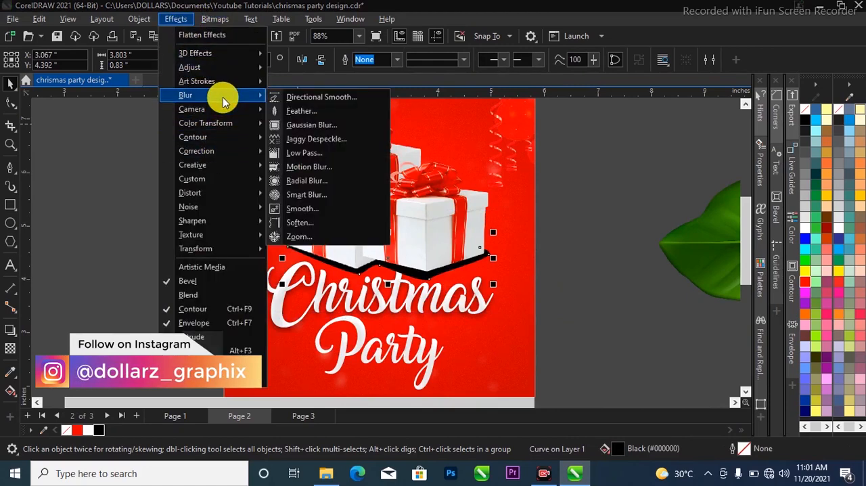
pyautogui.click(315, 124)
pyautogui.moveTo(414, 174); pyautogui.dragTo(657, 170)
pyautogui.click(663, 204)
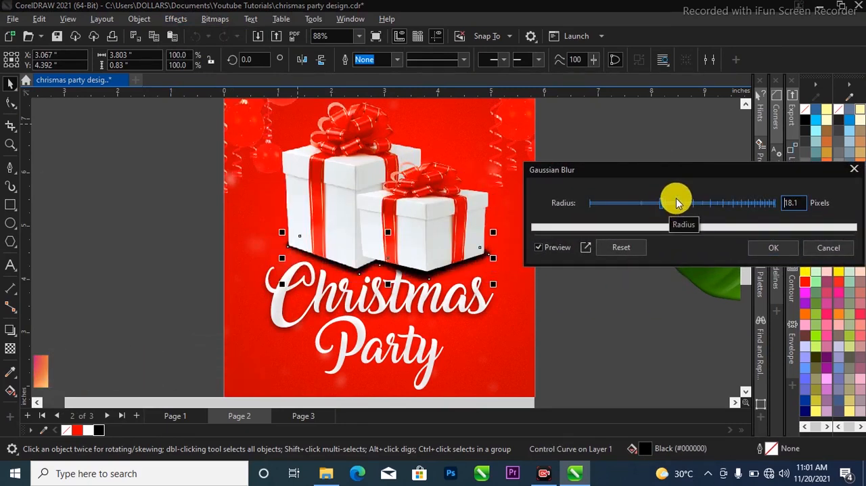
pyautogui.click(685, 204)
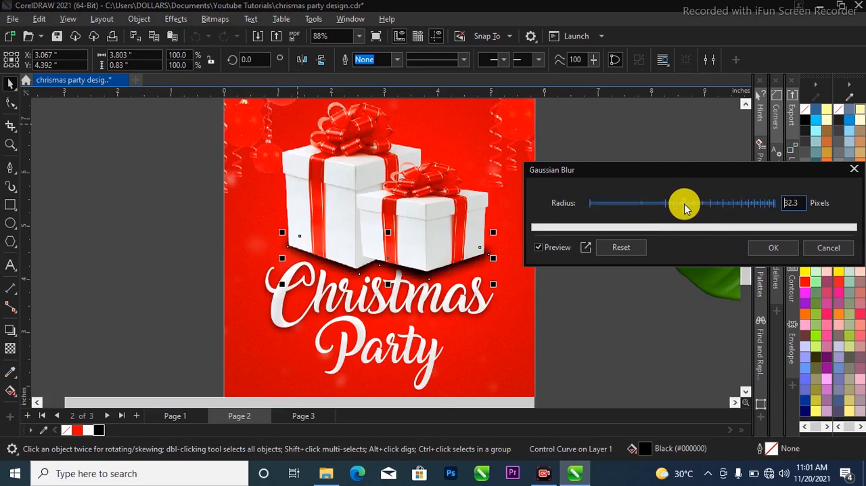
pyautogui.click(764, 247)
# Give the blurred black shadow beneath the gift boxes a uniform transparency of 43
pyautogui.scroll(2, 403, 268)
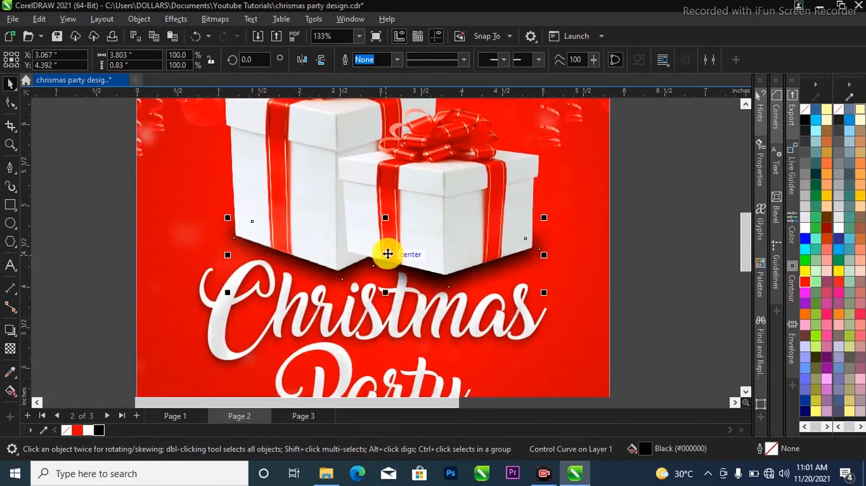
pyautogui.click(383, 258)
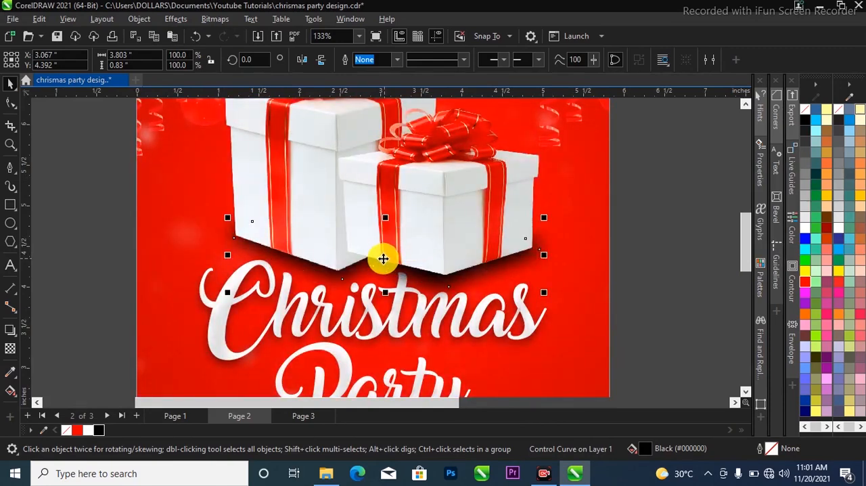
pyautogui.moveTo(379, 267); pyautogui.dragTo(403, 255)
pyautogui.moveTo(57, 188); pyautogui.dragTo(629, 341)
pyautogui.moveTo(386, 254); pyautogui.dragTo(385, 254)
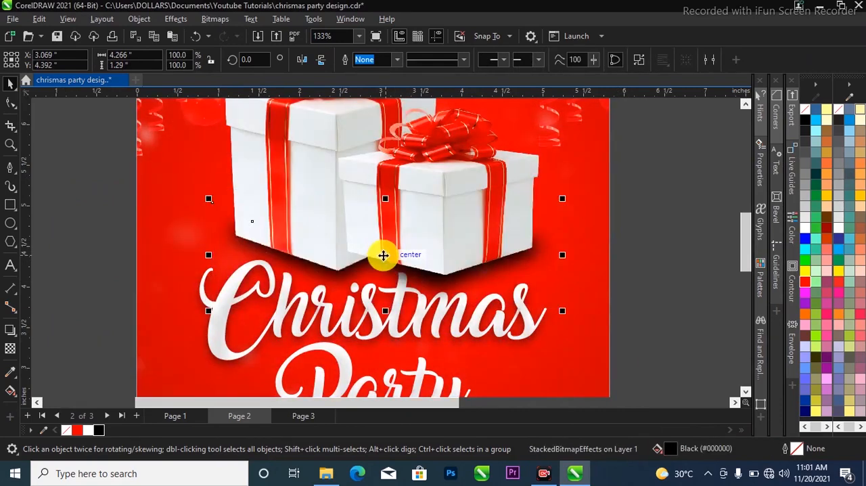
pyautogui.click(11, 349)
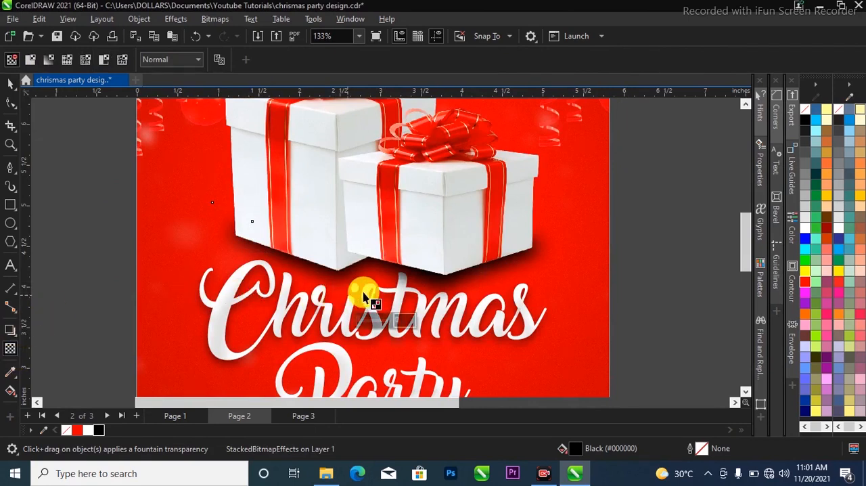
pyautogui.moveTo(365, 318); pyautogui.dragTo(377, 322)
pyautogui.click(10, 84)
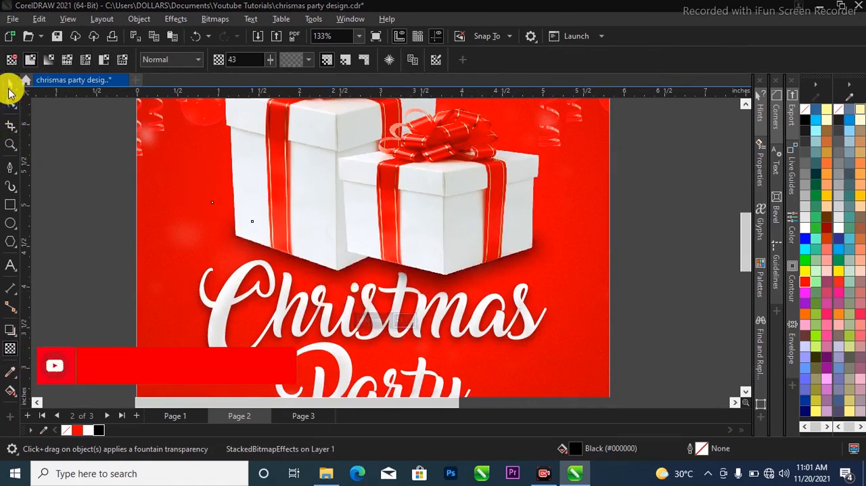
# Scale the green leaf image down to about 0.85 inches wide and place it above the smaller gift box
pyautogui.scroll(-3, 470, 264)
pyautogui.scroll(-1, 462, 250)
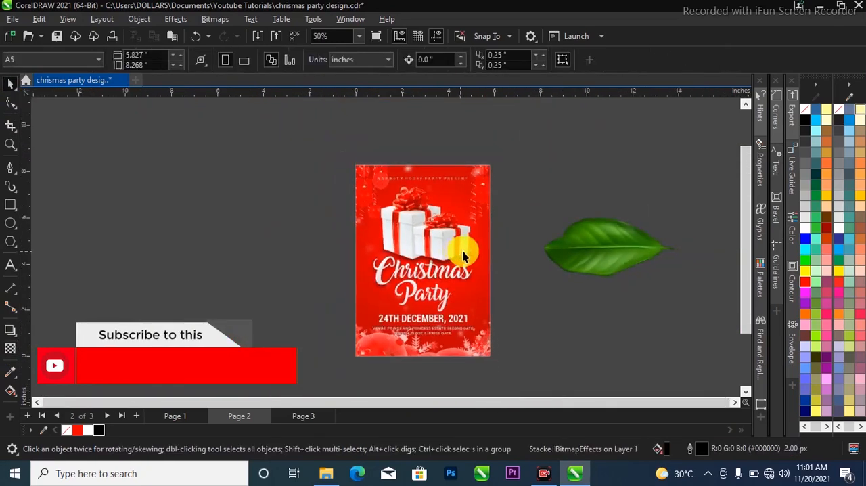
pyautogui.scroll(1, 513, 191)
pyautogui.scroll(-1, 520, 180)
pyautogui.scroll(1, 499, 267)
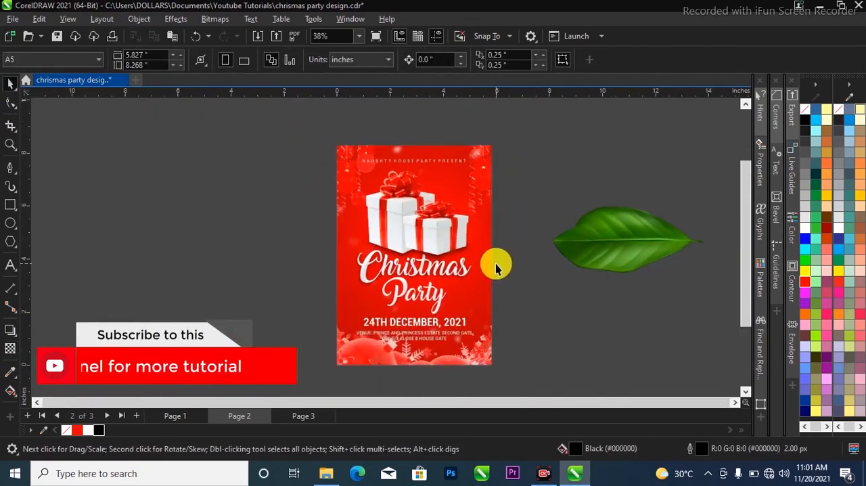
pyautogui.click(641, 247)
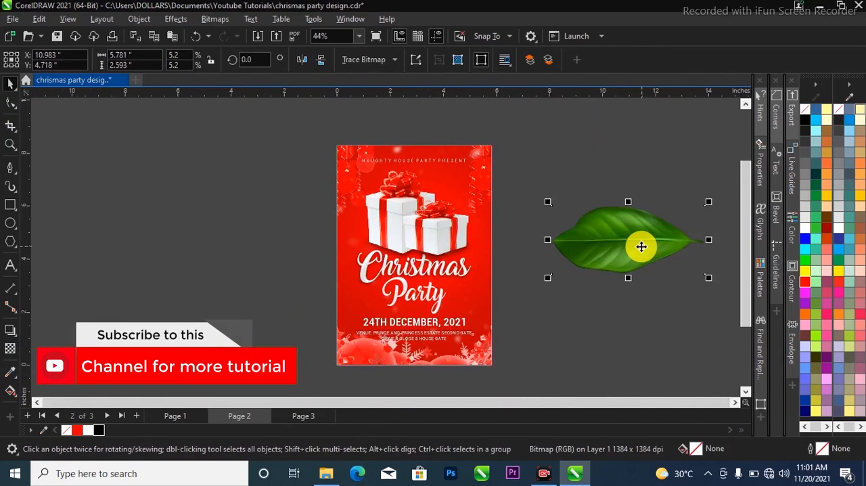
pyautogui.moveTo(640, 244); pyautogui.dragTo(615, 246)
pyautogui.moveTo(680, 284); pyautogui.dragTo(559, 223)
pyautogui.scroll(1, 542, 212)
pyautogui.click(557, 221)
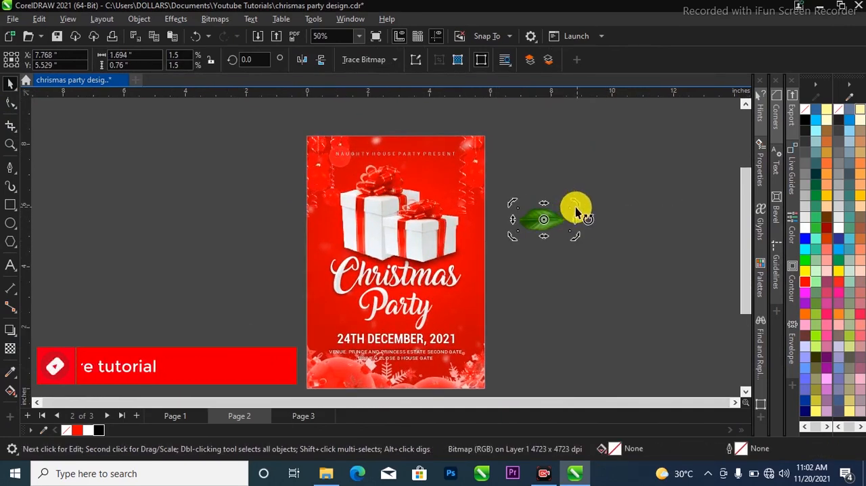
pyautogui.click(555, 220)
pyautogui.click(558, 218)
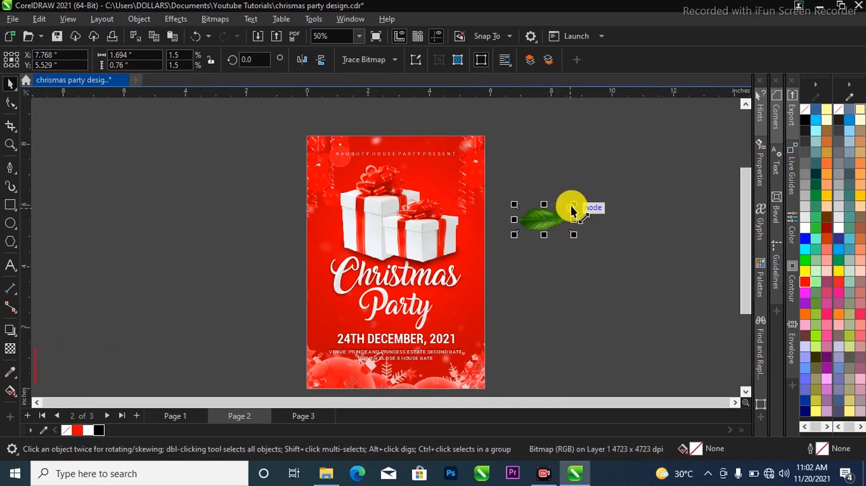
pyautogui.moveTo(576, 211); pyautogui.dragTo(442, 188)
pyautogui.scroll(3, 443, 191)
# Rotate the leaf to about 324° and place copies beside the larger gift box and to the right of "Party"
pyautogui.click(444, 198)
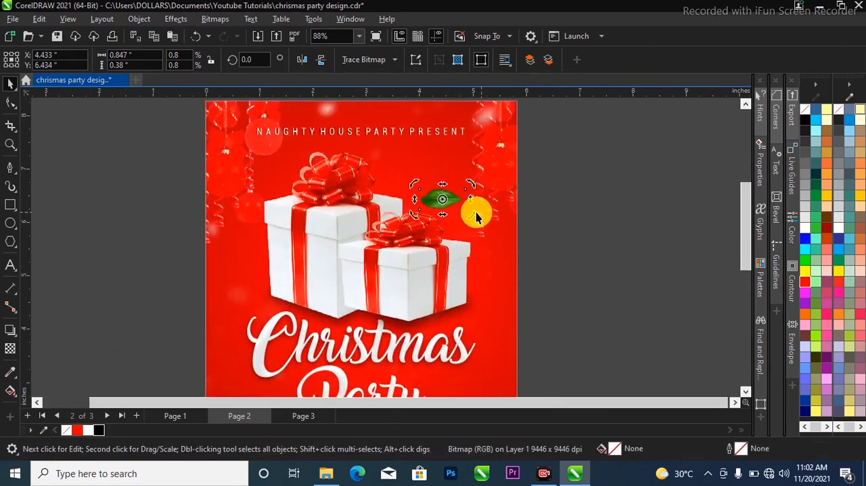
pyautogui.moveTo(473, 214); pyautogui.dragTo(458, 343)
pyautogui.scroll(-2, 436, 194)
pyautogui.rightClick(285, 251)
pyautogui.scroll(-1, 599, 221)
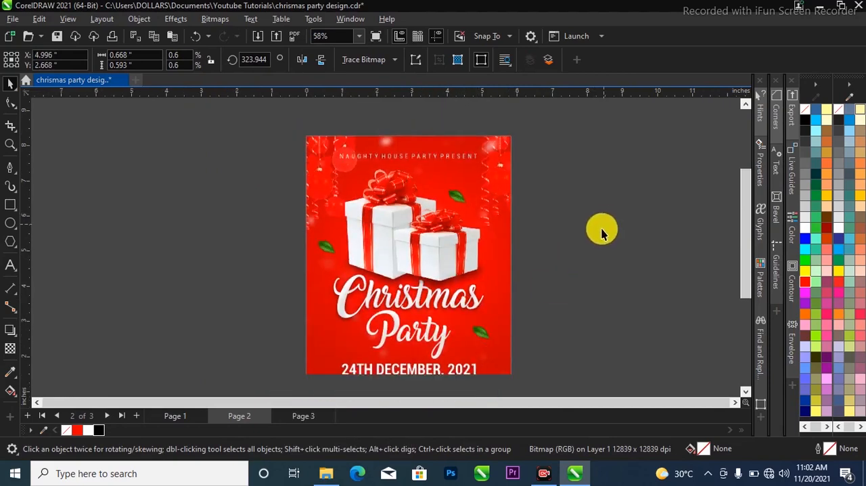
# Place another copy of the leaf in the flyer's lower-left corner, near the venue text, and deselect it
pyautogui.click(543, 202)
pyautogui.scroll(-1, 541, 198)
pyautogui.scroll(1, 557, 268)
pyautogui.moveTo(489, 296); pyautogui.dragTo(362, 349)
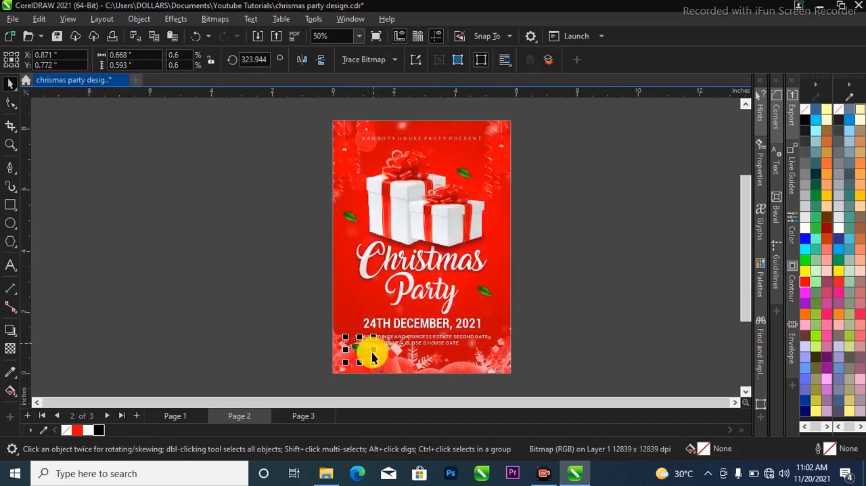
pyautogui.click(599, 257)
# Scale the leaf beside the larger gift box down to about 0.5 inches wide
pyautogui.scroll(1, 358, 216)
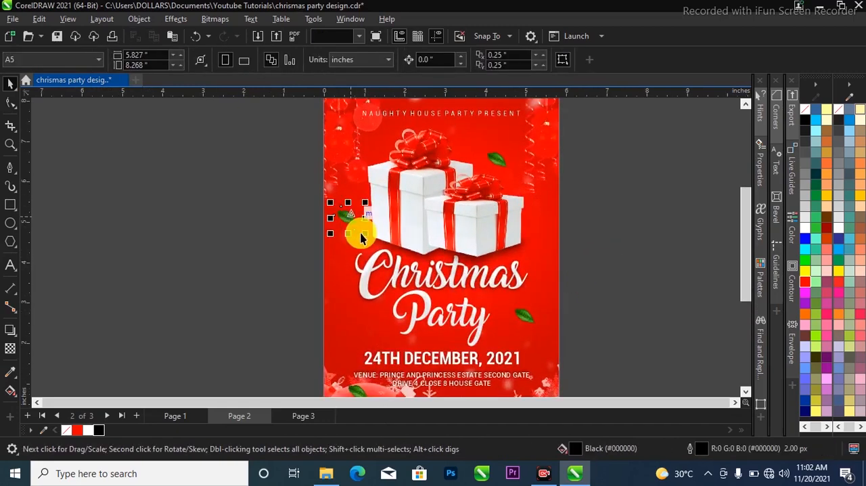
pyautogui.click(358, 227)
pyautogui.moveTo(359, 219); pyautogui.dragTo(369, 221)
# Convert the small leaf to a 300 dpi RGB bitmap with anti-aliasing and a transparent background
pyautogui.click(203, 22)
pyautogui.click(221, 34)
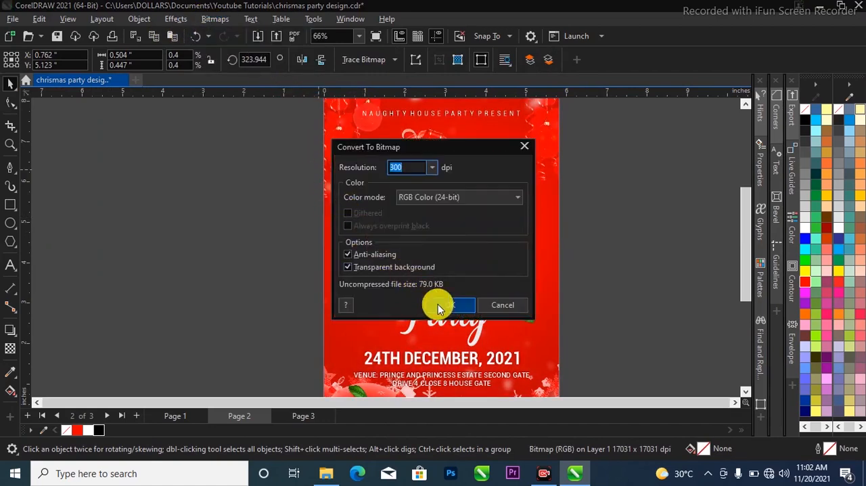
pyautogui.click(447, 305)
pyautogui.scroll(2, 382, 232)
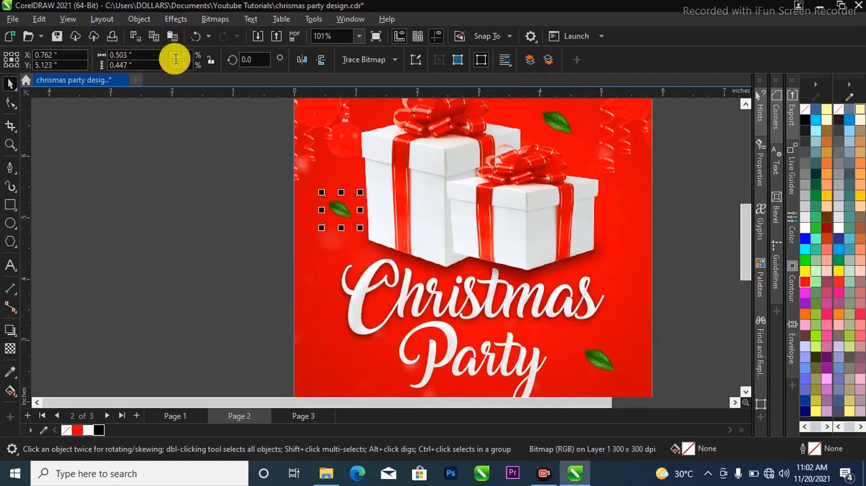
pyautogui.click(174, 21)
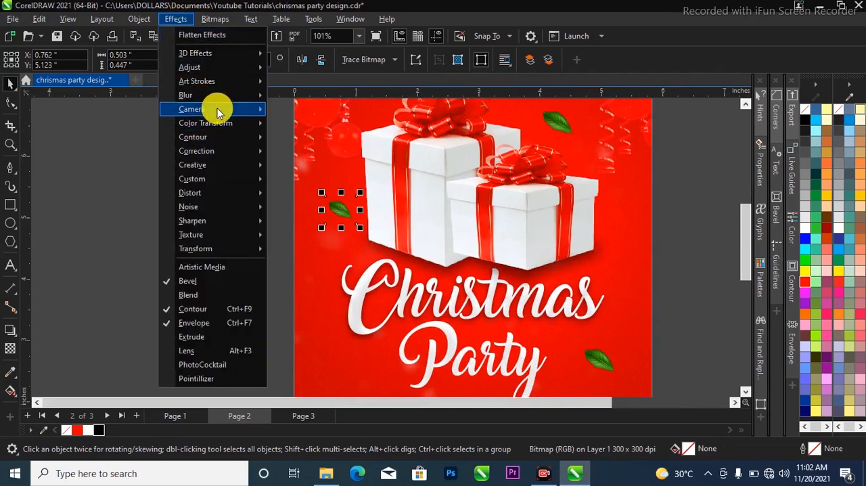
pyautogui.moveTo(258, 95)
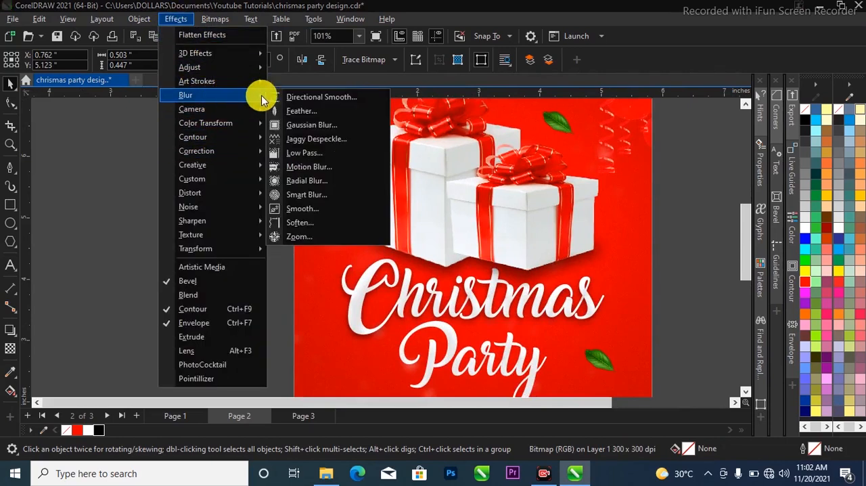
pyautogui.click(331, 131)
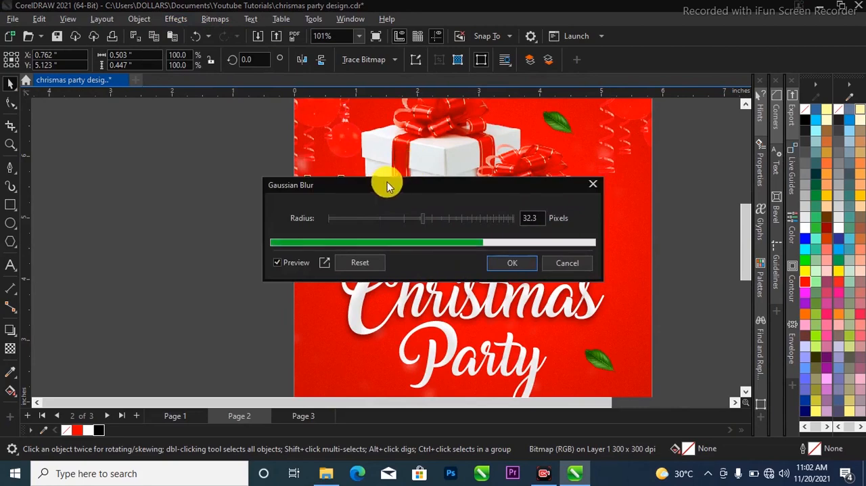
pyautogui.click(556, 258)
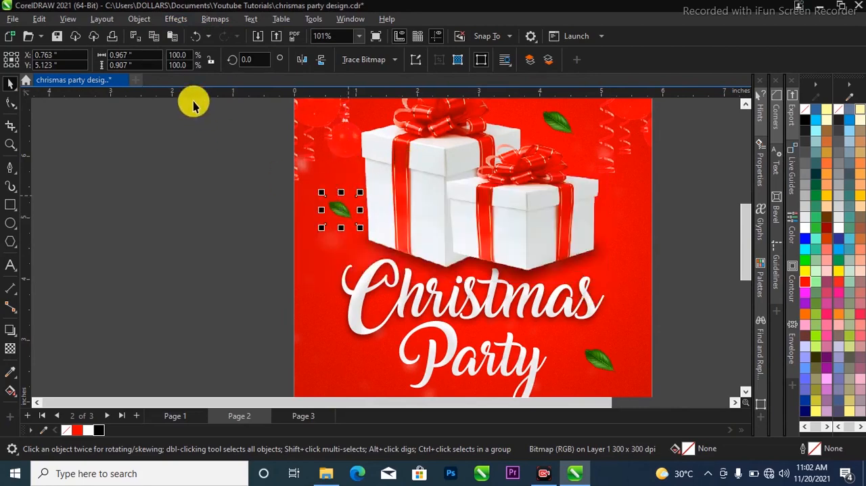
# Apply a Motion Blur with distance 19 and direction 0 to the small leaf beside the larger gift box
pyautogui.click(175, 19)
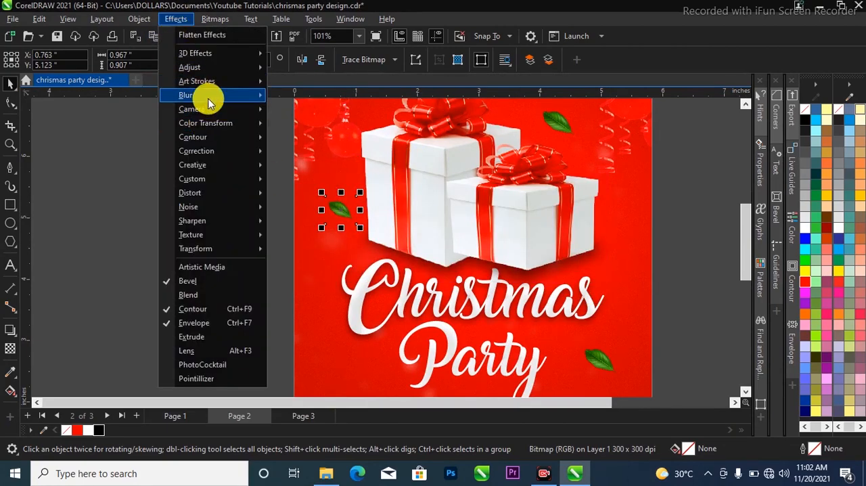
pyautogui.moveTo(212, 96)
pyautogui.click(321, 173)
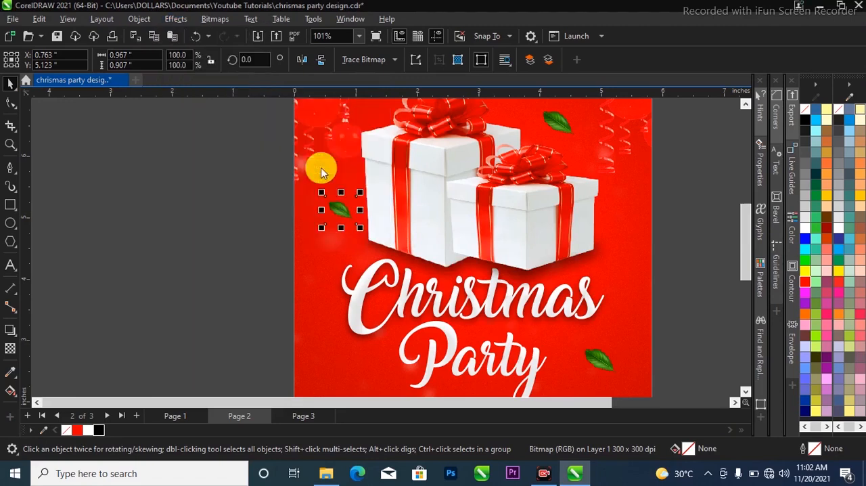
pyautogui.moveTo(377, 151); pyautogui.dragTo(494, 162)
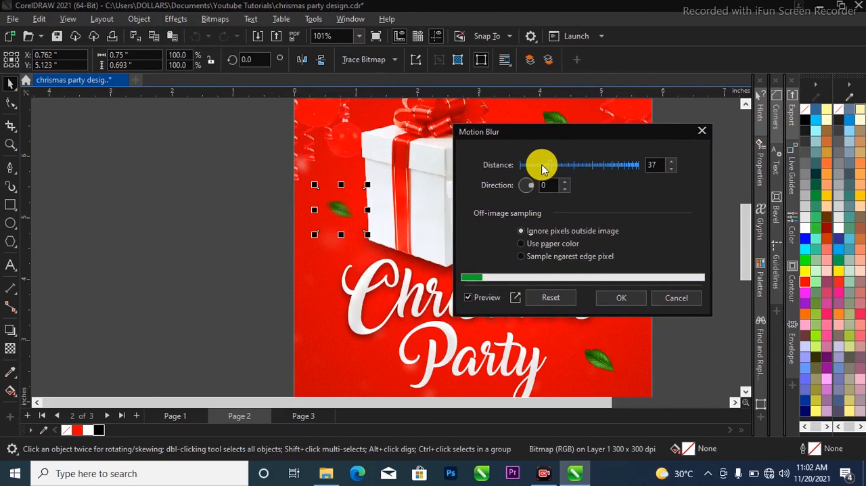
pyautogui.moveTo(544, 162); pyautogui.dragTo(540, 166)
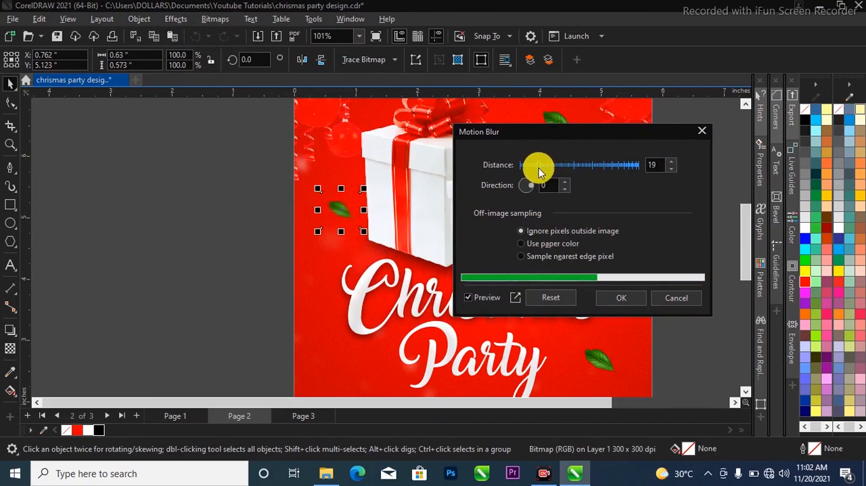
pyautogui.click(622, 300)
# Copy the blurred leaf to the lower left of "Party" above the date, scaled to 50%, about 0.3 inches wide
pyautogui.scroll(-1, 296, 194)
pyautogui.moveTo(327, 207); pyautogui.dragTo(317, 327)
pyautogui.moveTo(356, 350)
pyautogui.mouseDown()
pyautogui.moveTo(366, 360)
pyautogui.moveTo(361, 355)
pyautogui.mouseUp()
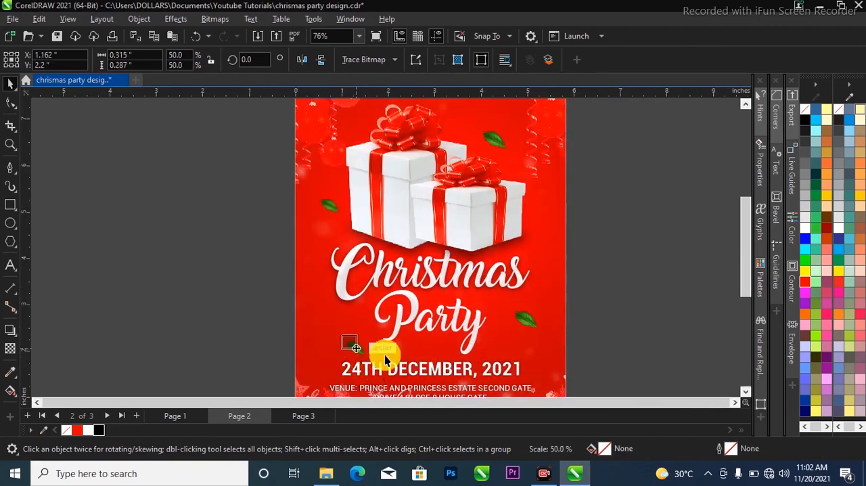
# Rotate the leaf to the right of "Party" clockwise until it stands nearly upright, and deselect it
pyautogui.click(531, 324)
pyautogui.click(540, 331)
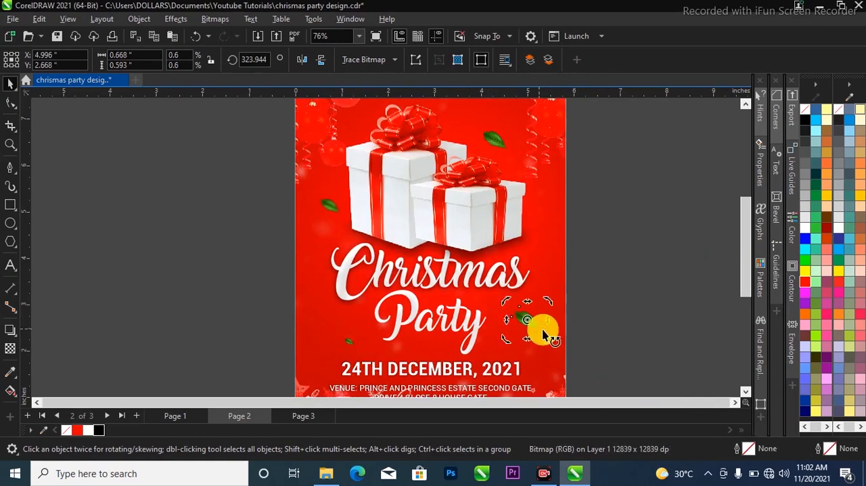
pyautogui.moveTo(550, 347); pyautogui.dragTo(521, 353)
pyautogui.scroll(-3, 604, 312)
pyautogui.click(600, 234)
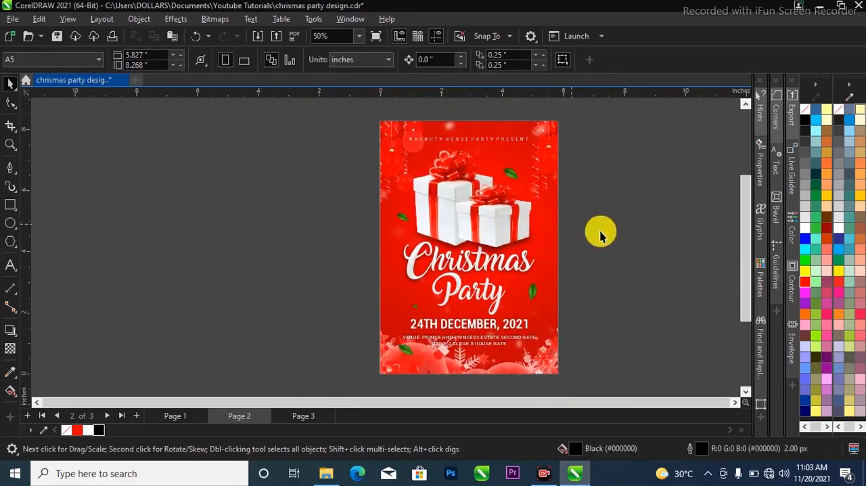
pyautogui.scroll(1, 601, 208)
pyautogui.scroll(-1, 612, 206)
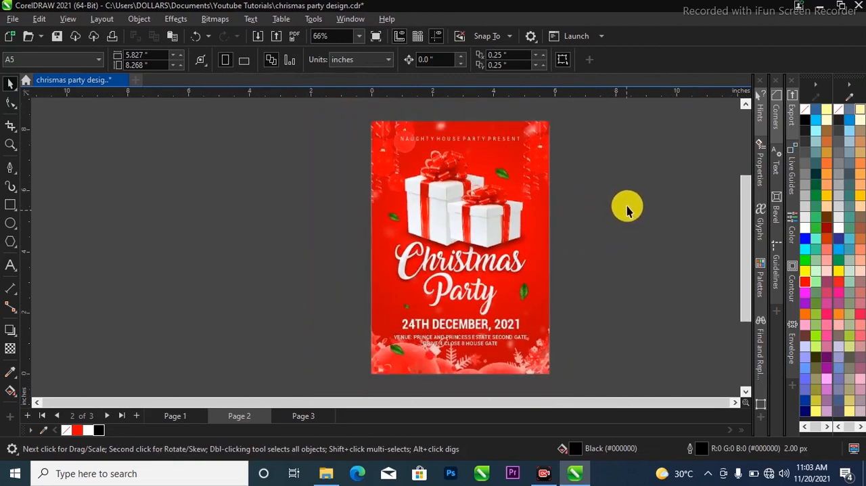
pyautogui.rightClick(631, 178)
pyautogui.scroll(-1, 516, 191)
pyautogui.click(574, 188)
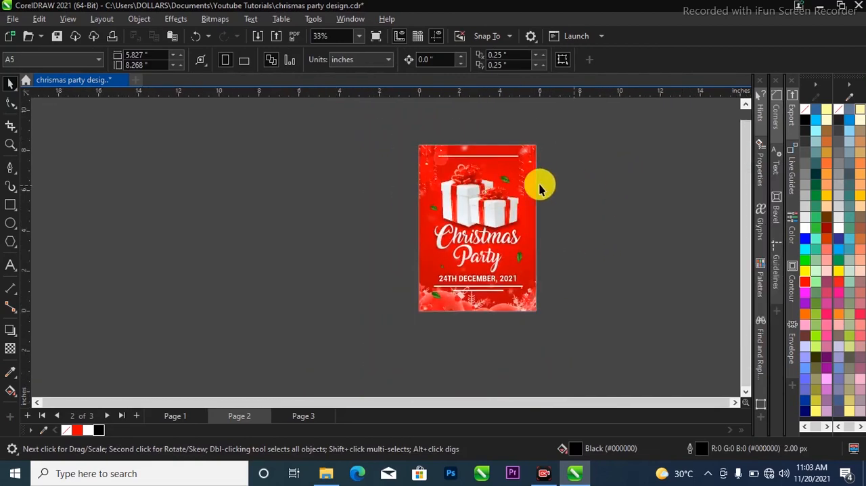
pyautogui.scroll(-1, 555, 182)
# Import the orange light-flare image 852b03dedb9cbb46b7b5dd2410a59d9a and place it over the title at about 3.4 by 4.4 inches
pyautogui.hotkey('shift', 'F4')
pyautogui.rightClick(551, 171)
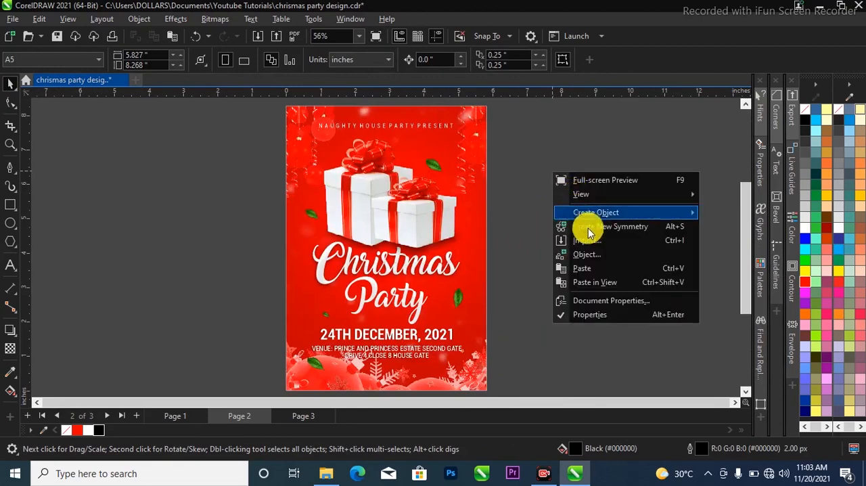
pyautogui.click(593, 242)
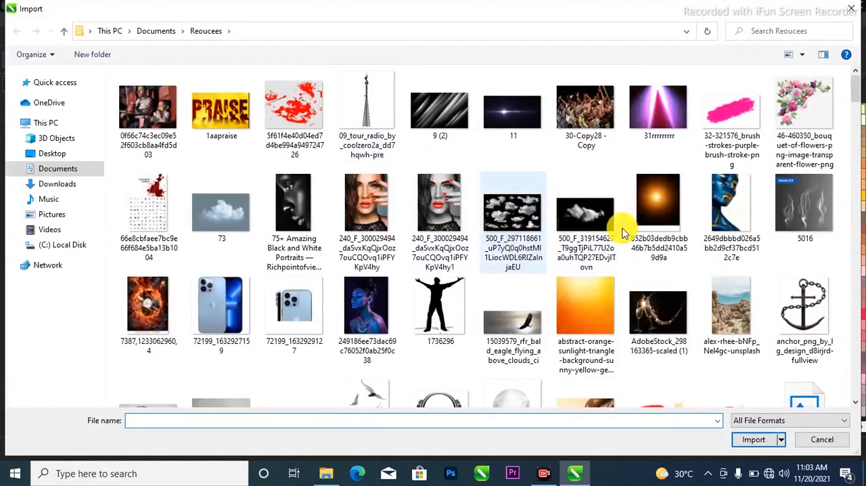
pyautogui.click(667, 200)
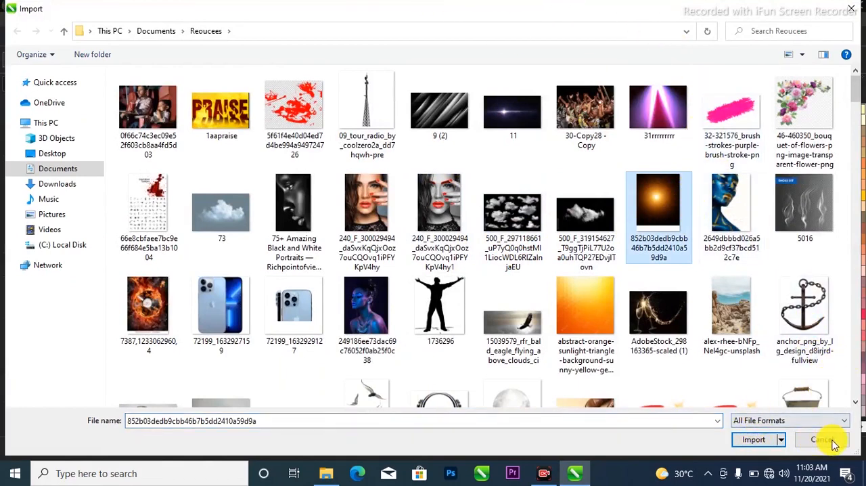
pyautogui.click(778, 439)
pyautogui.moveTo(324, 183); pyautogui.dragTo(476, 336)
pyautogui.moveTo(392, 248); pyautogui.dragTo(400, 274)
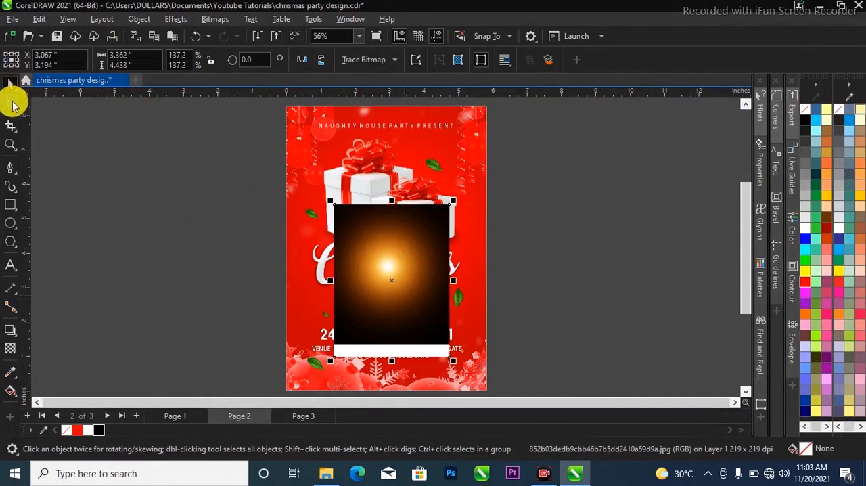
# Trim the white strip off the flare image's lower edge by moving its lower nodes up, leaving it about 4.06 inches tall
pyautogui.press('F10')
pyautogui.moveTo(281, 328); pyautogui.dragTo(452, 350)
pyautogui.click(12, 84)
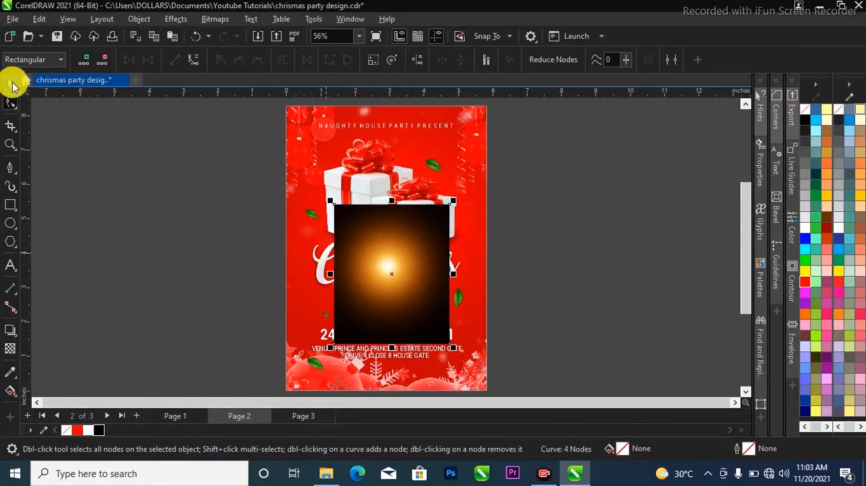
pyautogui.press('space')
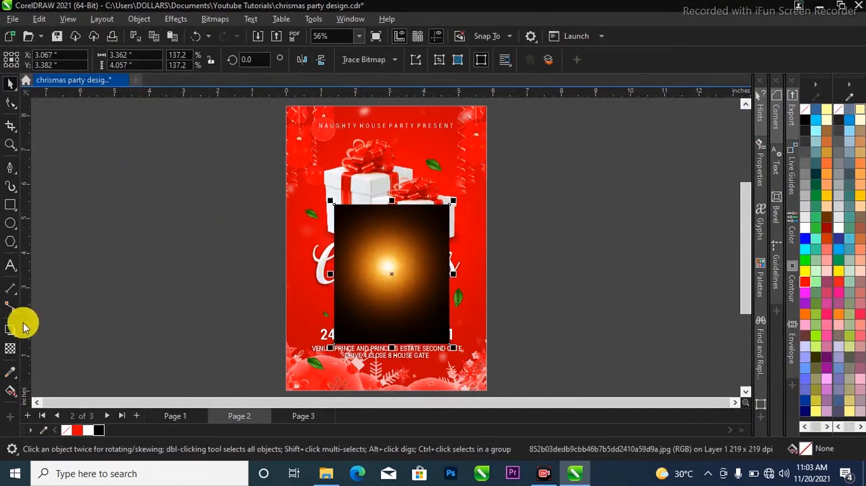
# Convert the trimmed flare image to a 300 dpi RGB bitmap with anti-aliasing and a transparent background
pyautogui.click(215, 19)
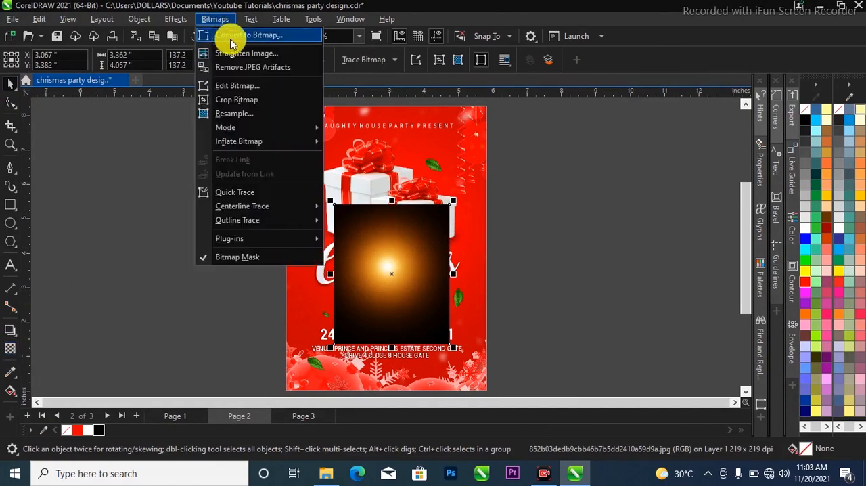
pyautogui.click(245, 38)
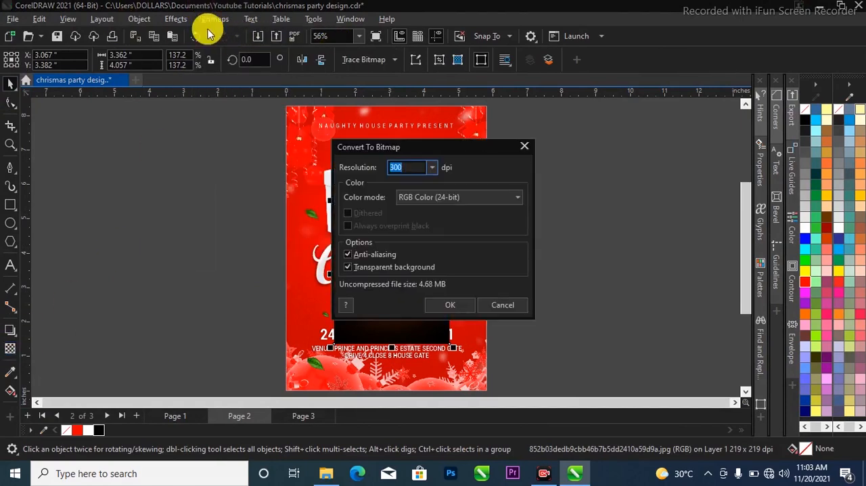
pyautogui.click(450, 304)
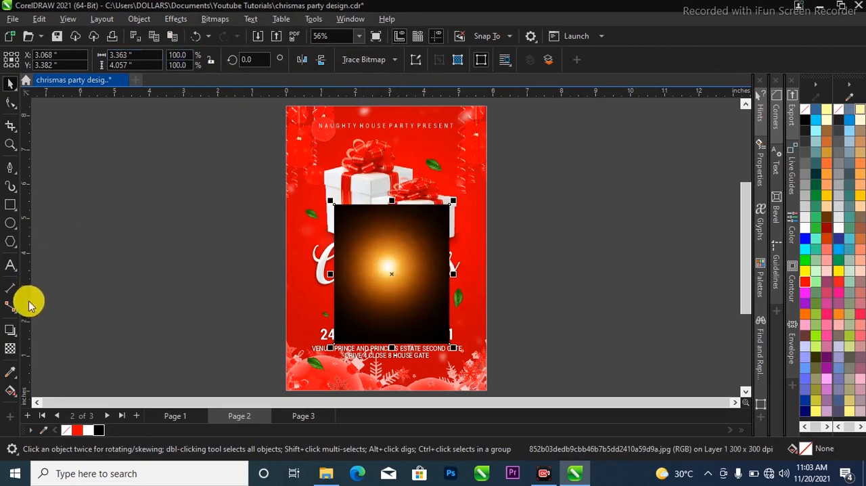
# Set the flare bitmap's transparency merge mode to Screen
pyautogui.click(10, 352)
pyautogui.click(186, 59)
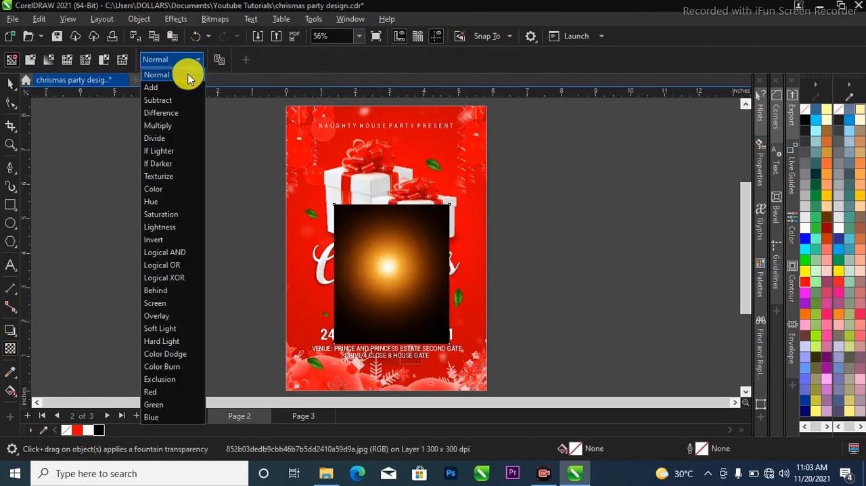
pyautogui.click(154, 303)
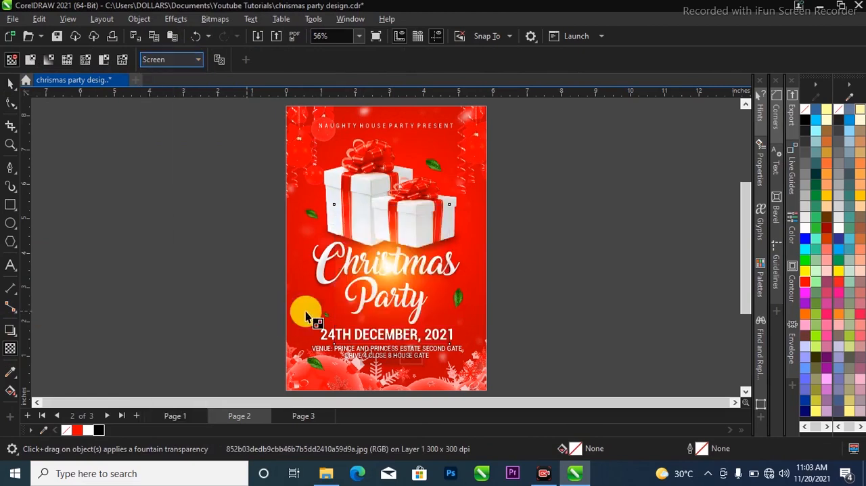
# Move the flare to the right end of the title, between "Christmas" and "Party", and deselect it
pyautogui.click(11, 83)
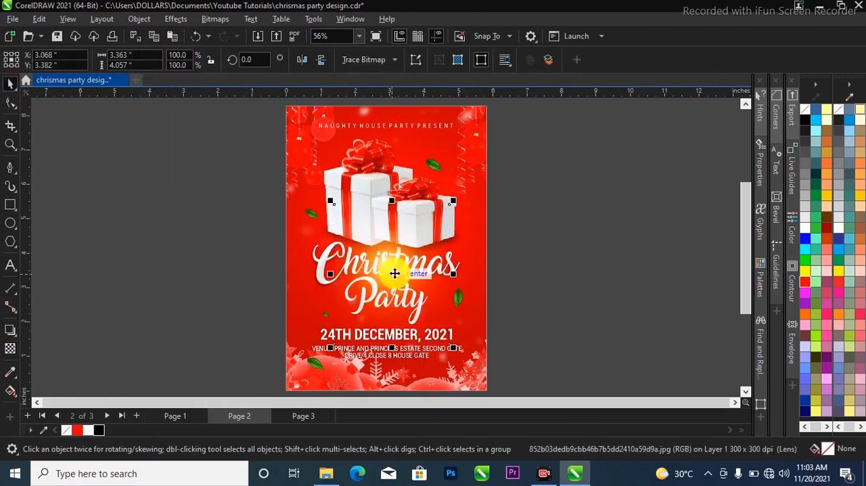
pyautogui.moveTo(380, 272); pyautogui.dragTo(495, 260)
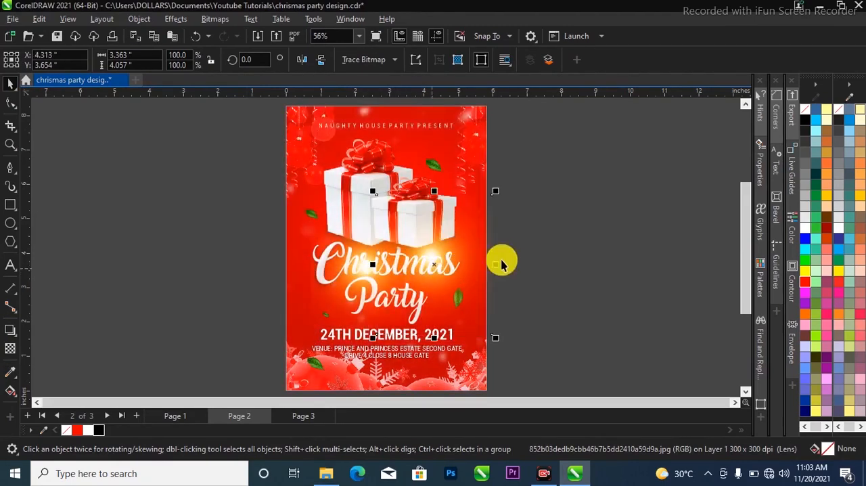
pyautogui.click(556, 242)
pyautogui.click(432, 265)
pyautogui.moveTo(433, 256)
pyautogui.mouseDown()
pyautogui.moveTo(387, 254)
pyautogui.moveTo(426, 268)
pyautogui.mouseUp()
pyautogui.click(535, 268)
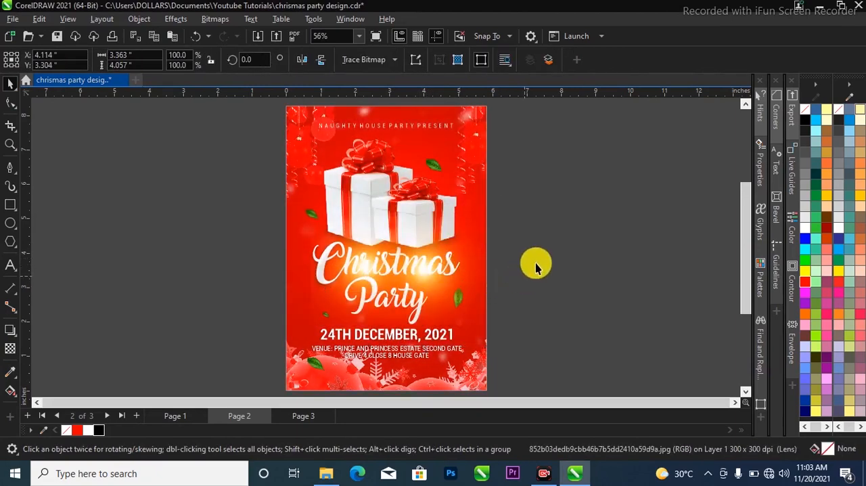
# Compare the recreated flyer on Page 2 with the original design on Page 1
pyautogui.scroll(-1, 532, 218)
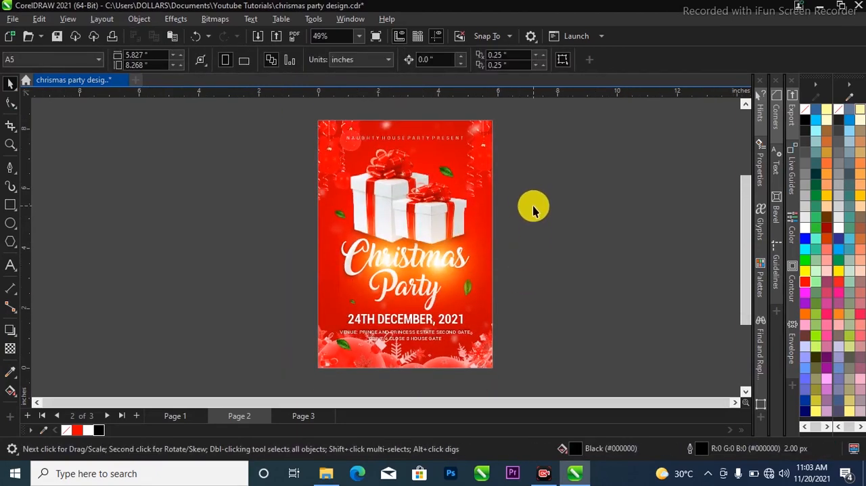
pyautogui.click(174, 416)
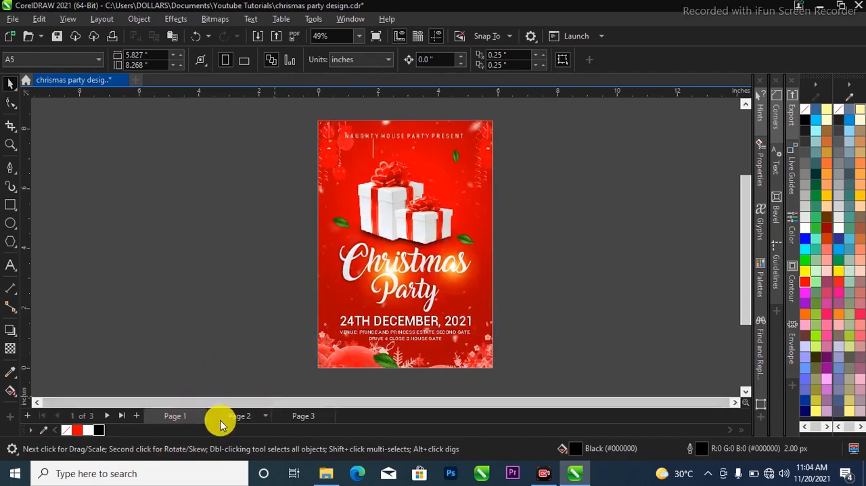
pyautogui.click(240, 414)
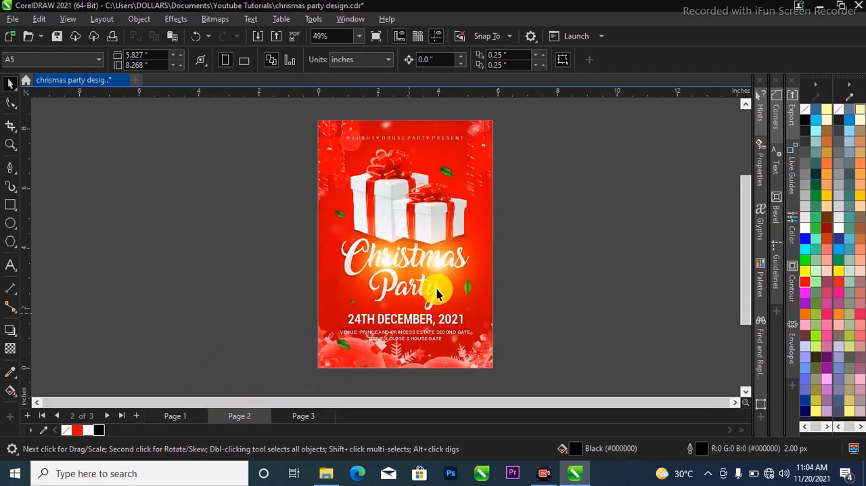
pyautogui.click(174, 414)
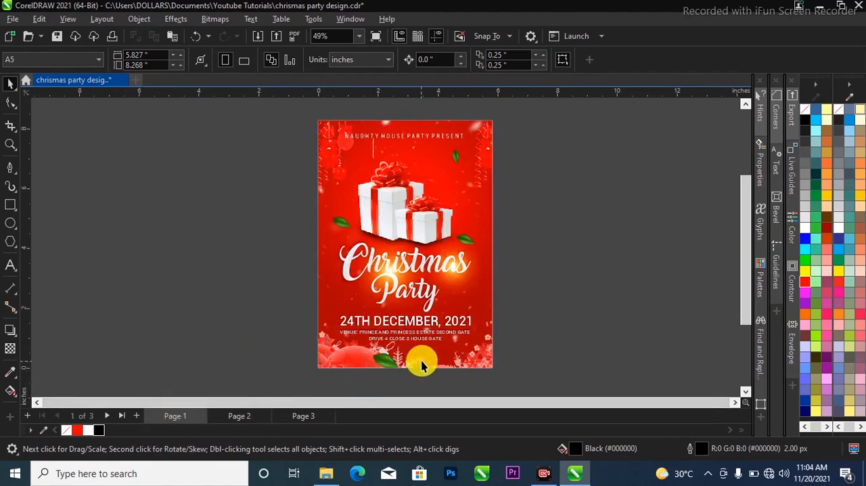
pyautogui.click(441, 344)
pyautogui.click(236, 416)
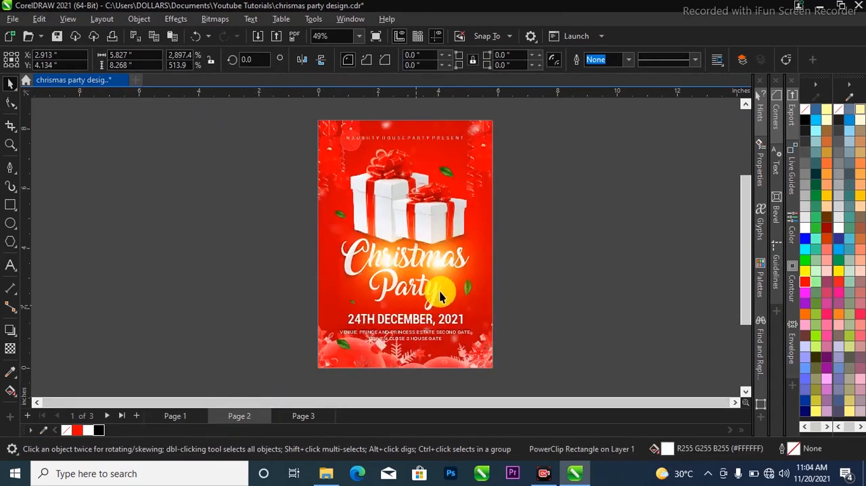
pyautogui.click(484, 224)
pyautogui.press('g')
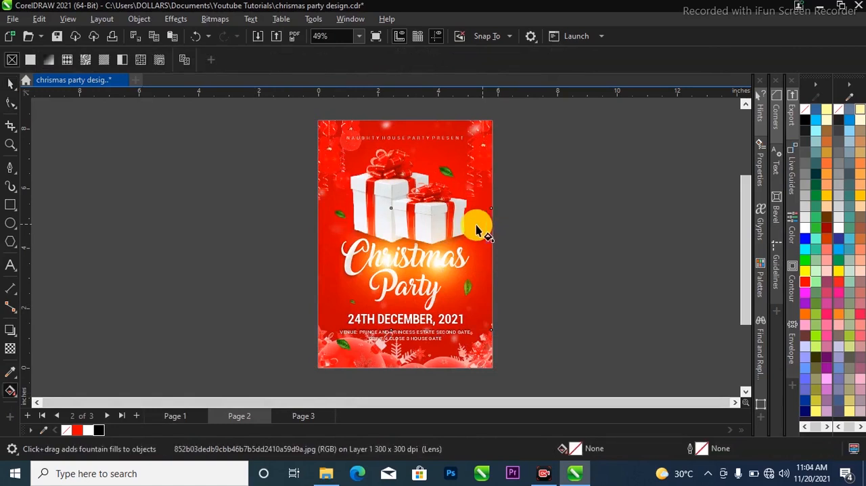
pyautogui.click(11, 85)
pyautogui.click(99, 125)
# Open the flyer background's PowerClip contents for editing and select the red gradient rectangle, undoing any accidental shift
pyautogui.doubleClick(481, 322)
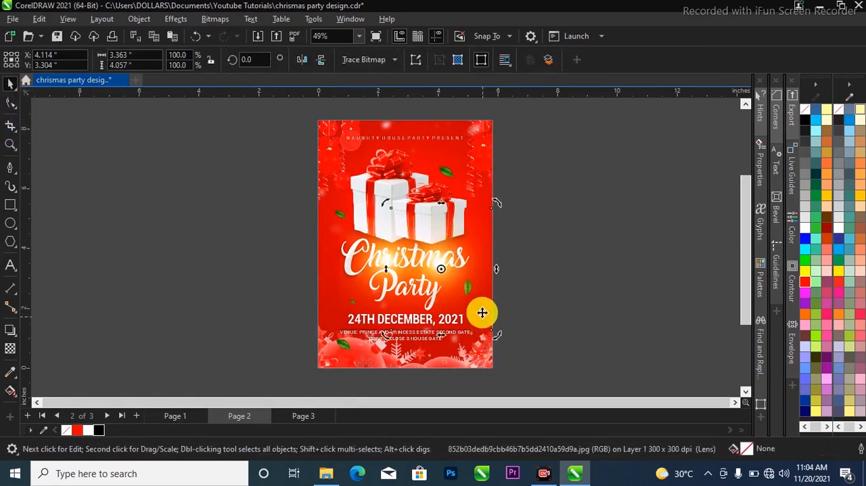
pyautogui.doubleClick(328, 145)
pyautogui.click(408, 205)
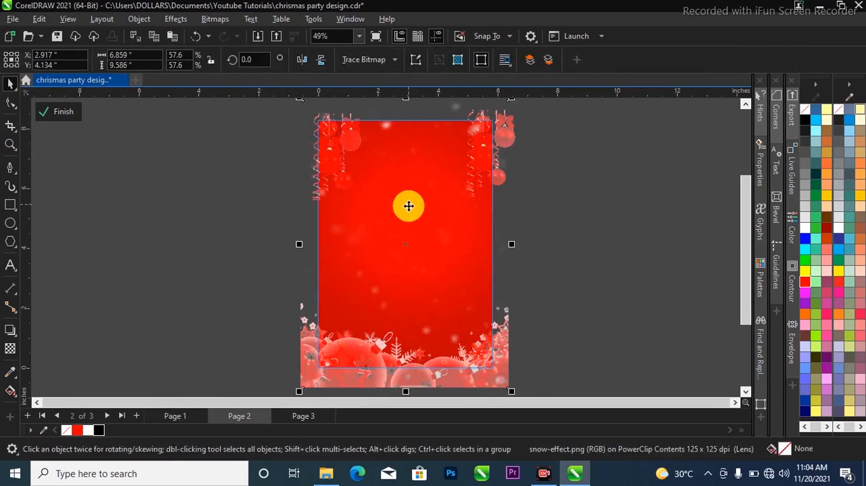
pyautogui.click(408, 210)
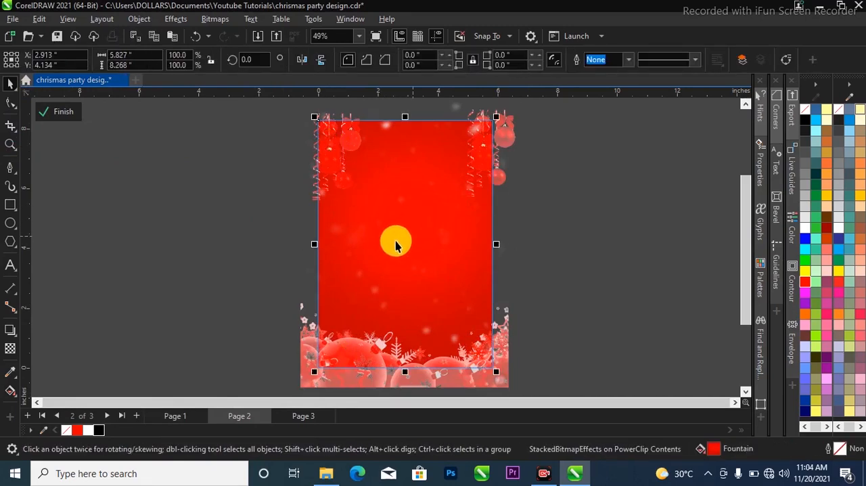
pyautogui.moveTo(403, 244); pyautogui.dragTo(501, 256)
pyautogui.hotkey('ctrl', 'z')
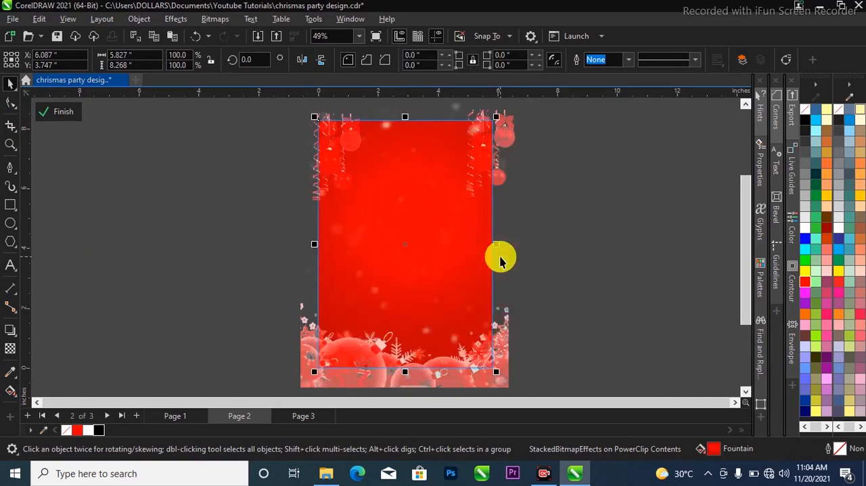
# Darken the outer colour of the rectangle's radial fountain fill to #A60000, finish editing the PowerClip and deselect it
pyautogui.press('g')
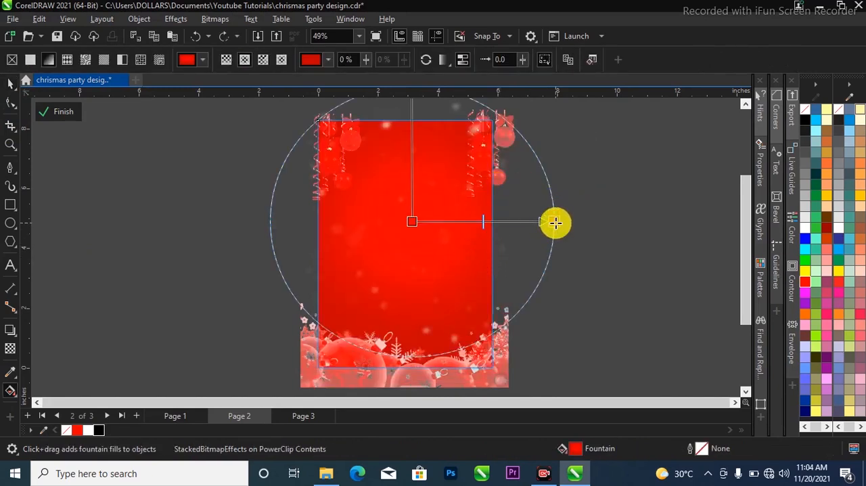
pyautogui.click(554, 222)
pyautogui.click(518, 237)
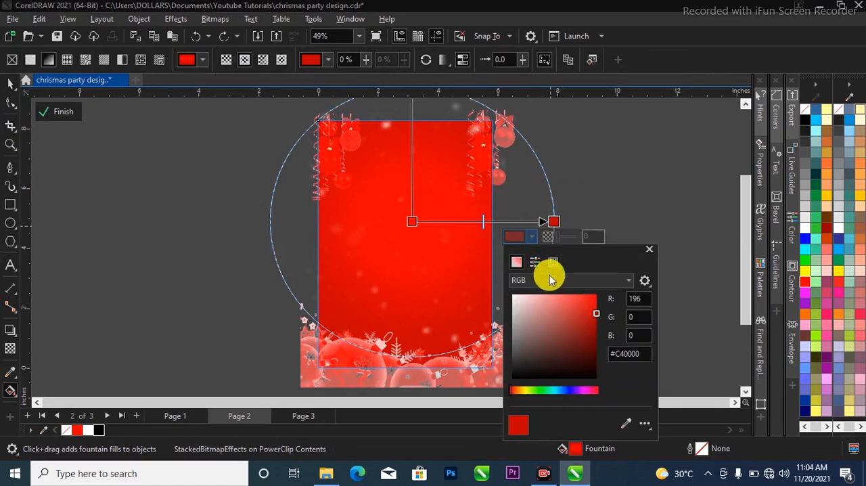
pyautogui.moveTo(595, 310); pyautogui.dragTo(597, 316)
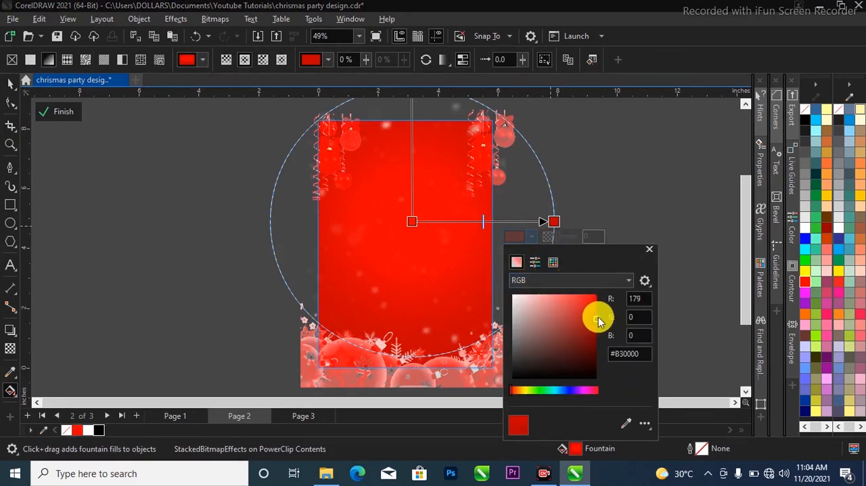
pyautogui.moveTo(596, 319); pyautogui.dragTo(596, 322)
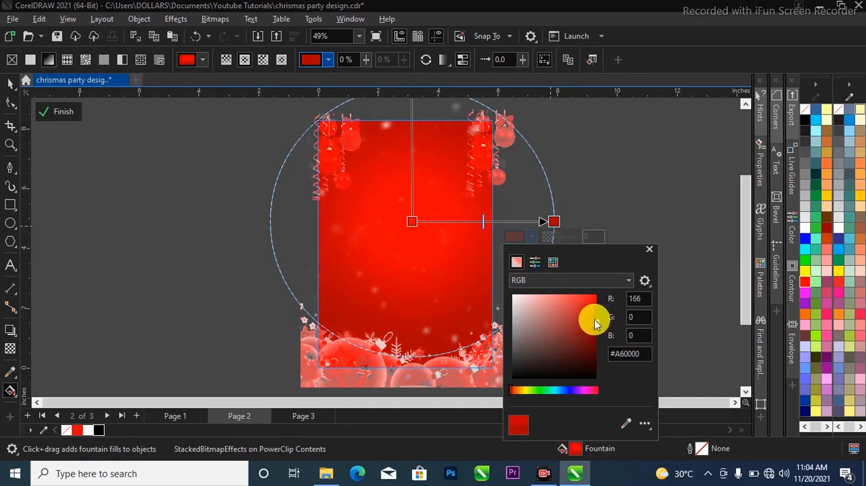
pyautogui.click(71, 110)
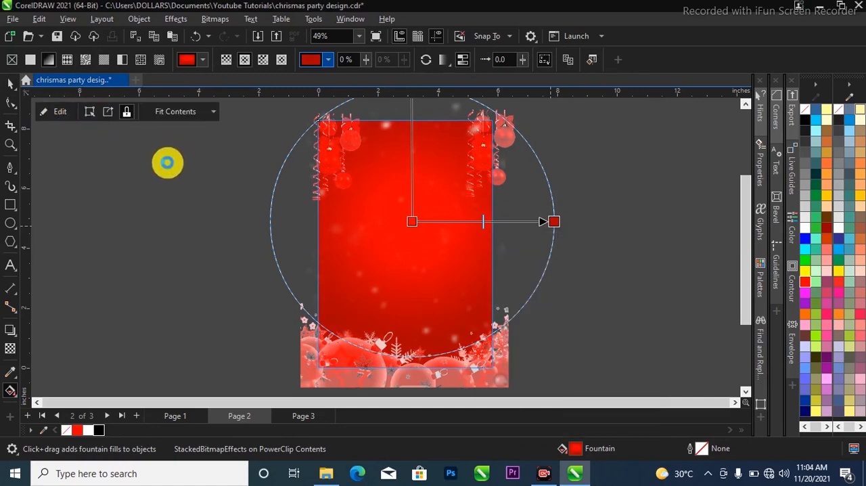
pyautogui.click(130, 157)
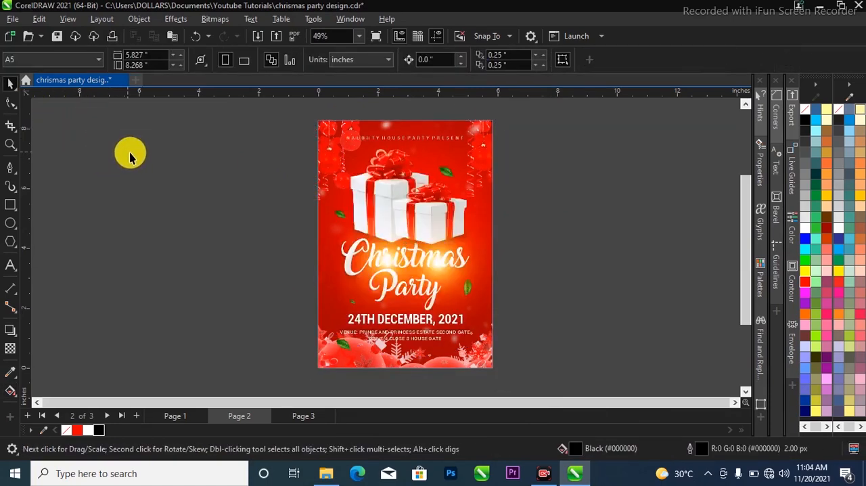
pyautogui.hotkey('shift', 'F4')
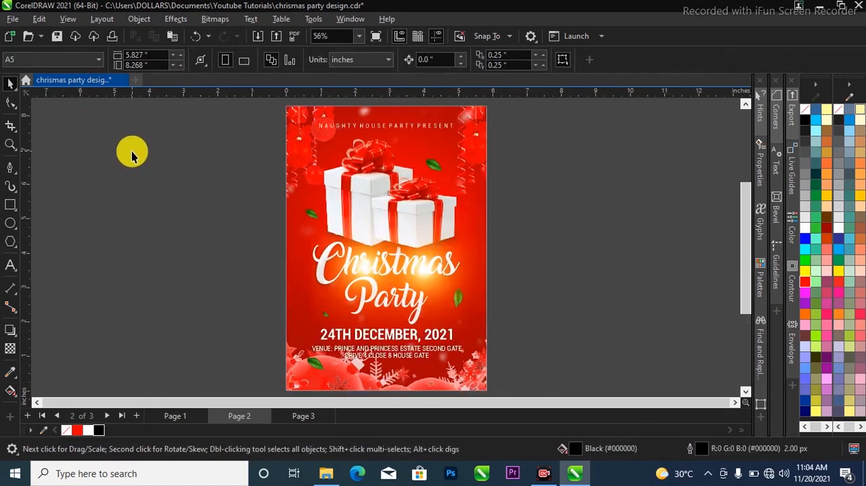